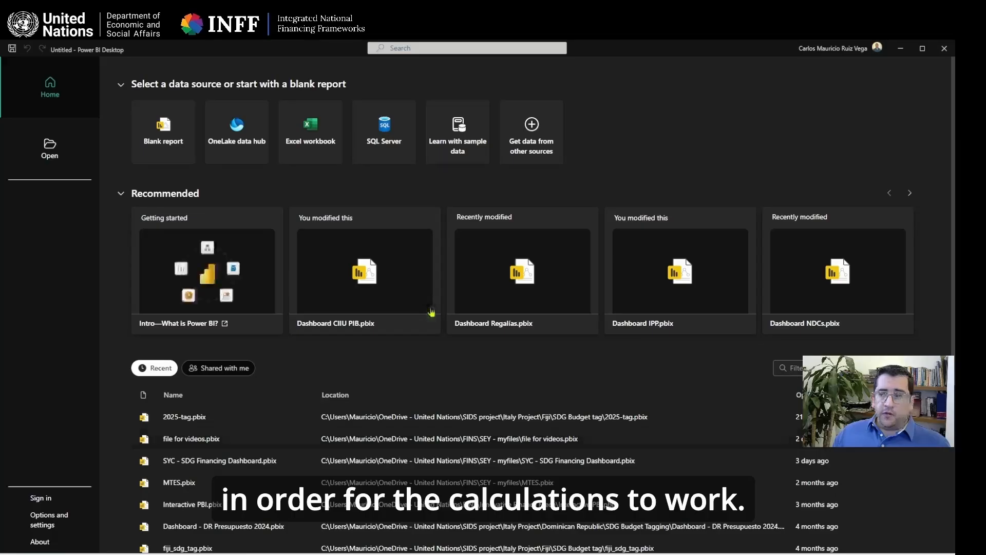
- Create a new blank report
click(178, 141)
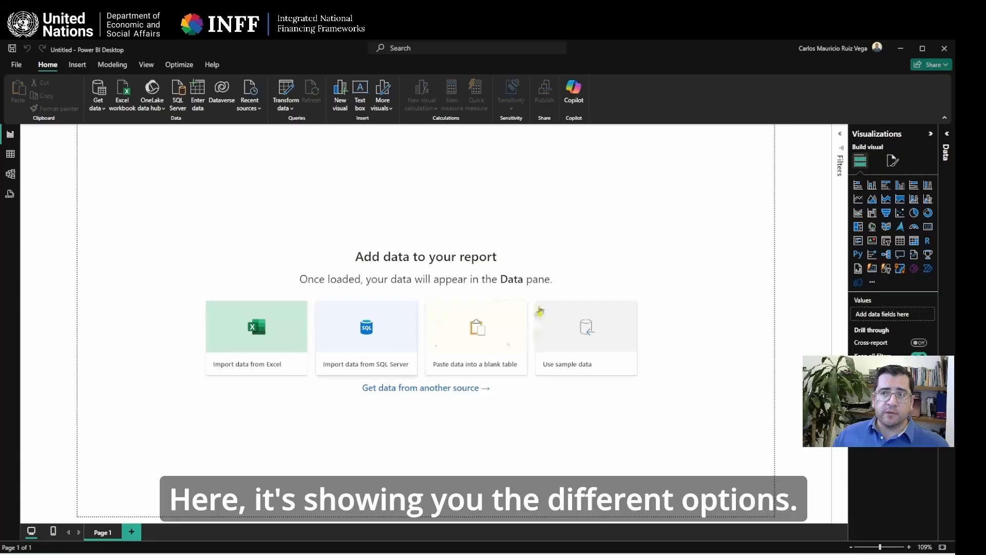
click(20, 66)
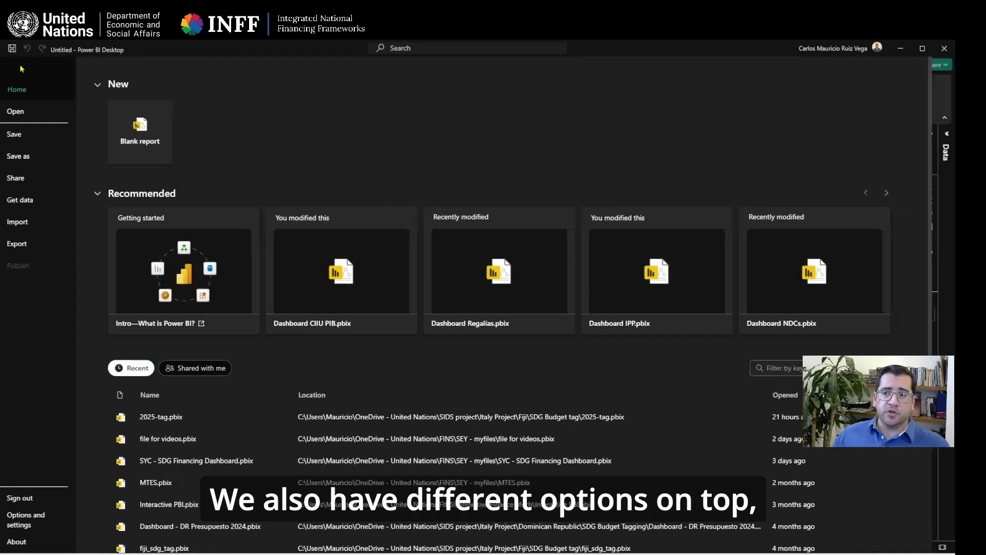
click(21, 68)
click(77, 64)
click(112, 64)
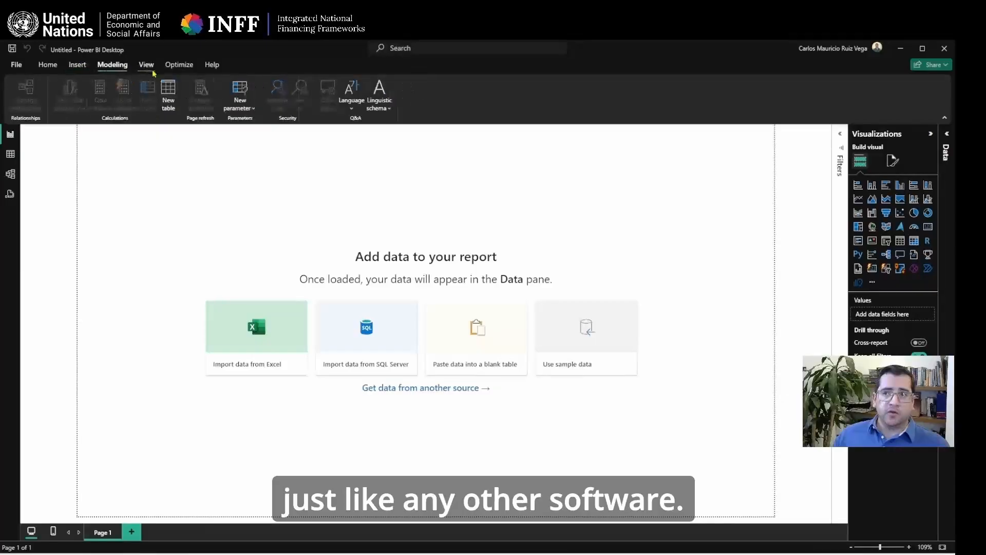
click(146, 64)
click(178, 65)
click(49, 64)
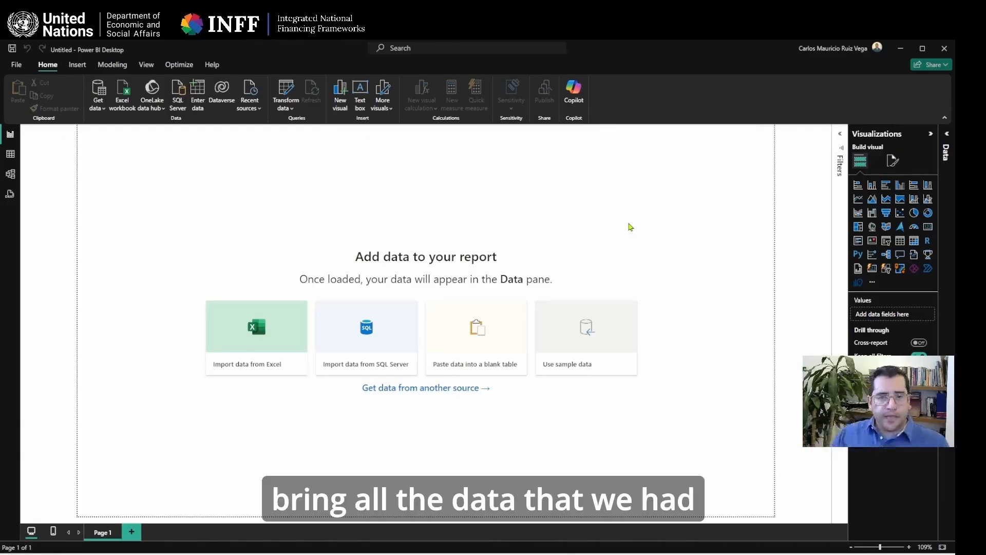
- Import the only25-endfile sheet from the Excel workbook "Fiji - 24-25 budget tag" and load it into the report
click(275, 343)
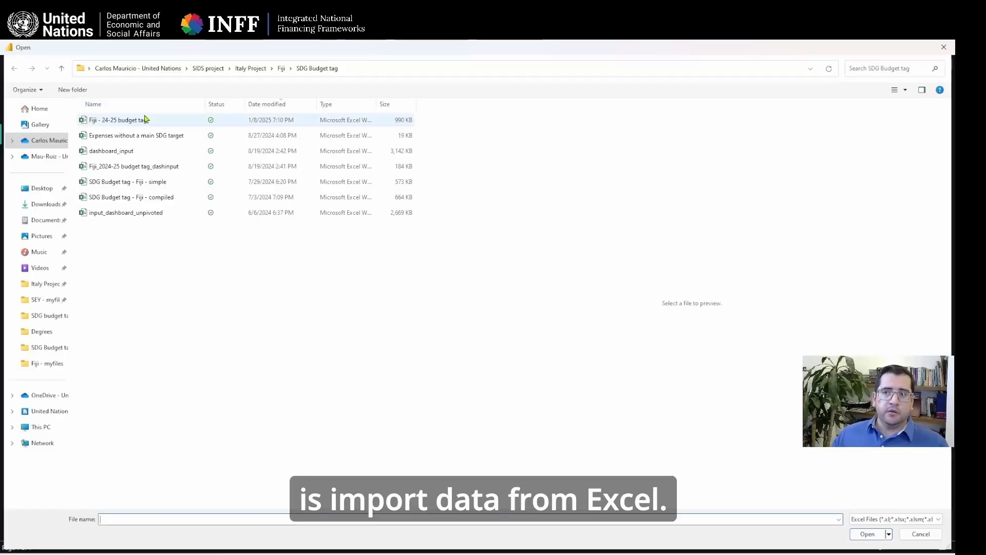
click(145, 119)
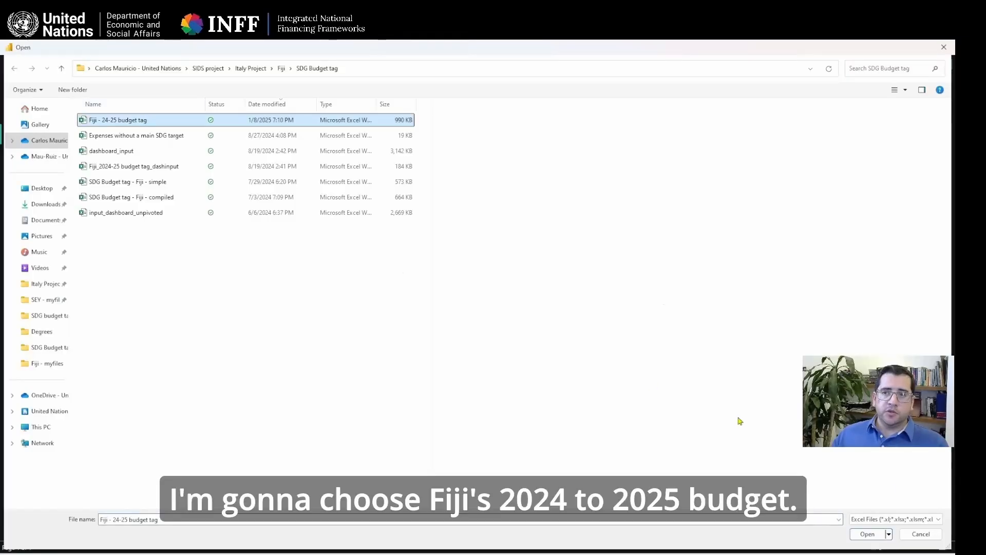
click(867, 533)
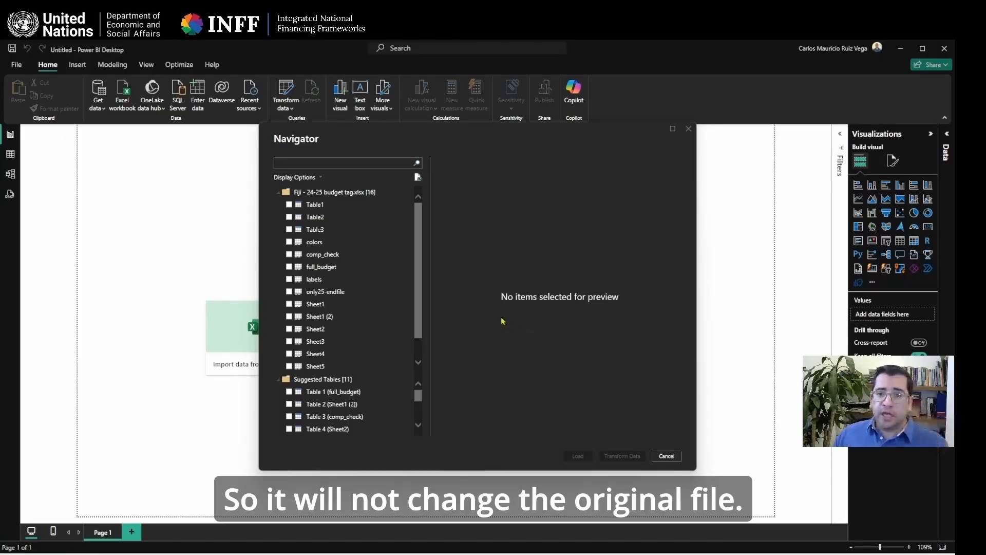
click(289, 292)
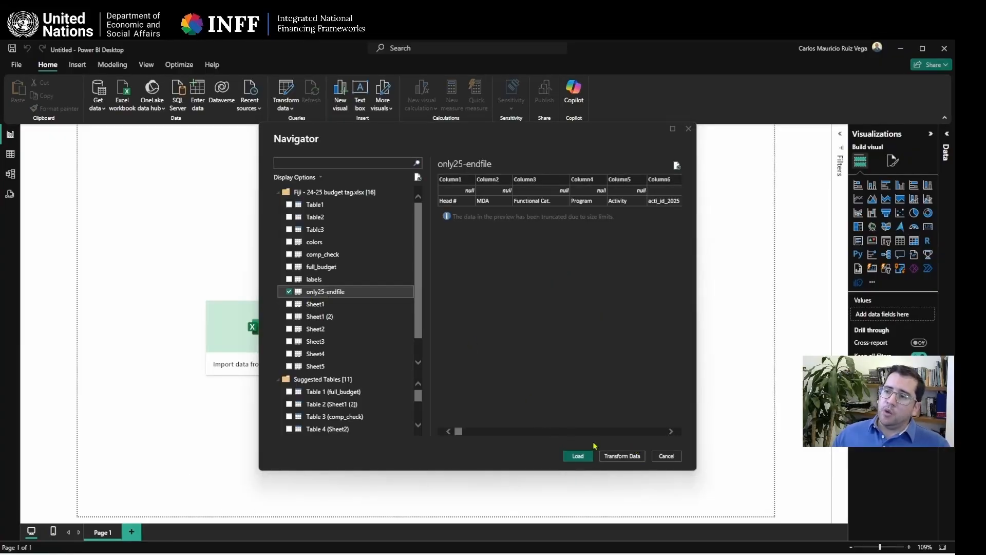
click(583, 459)
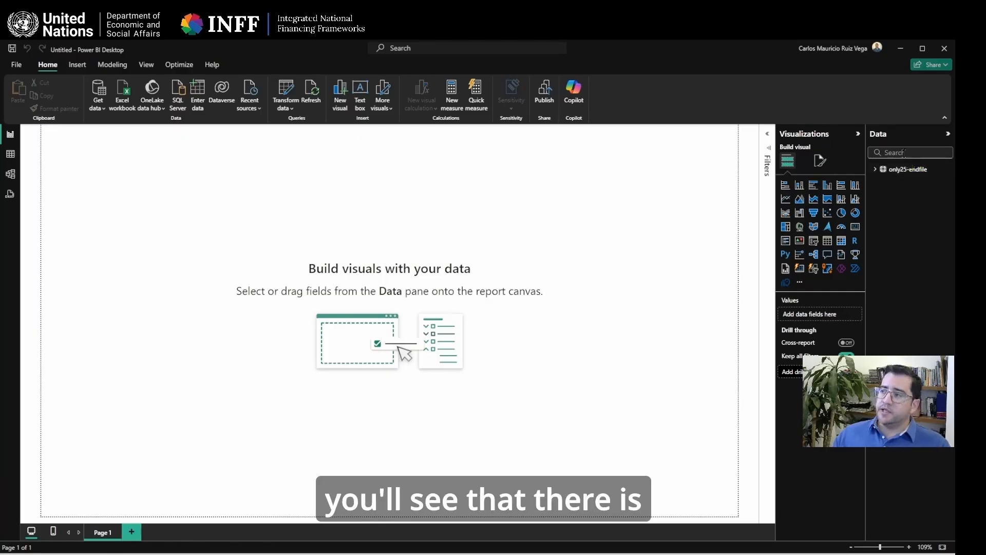
- Examine the list of columns in the loaded only25-endfile table, then collapse it again
click(876, 170)
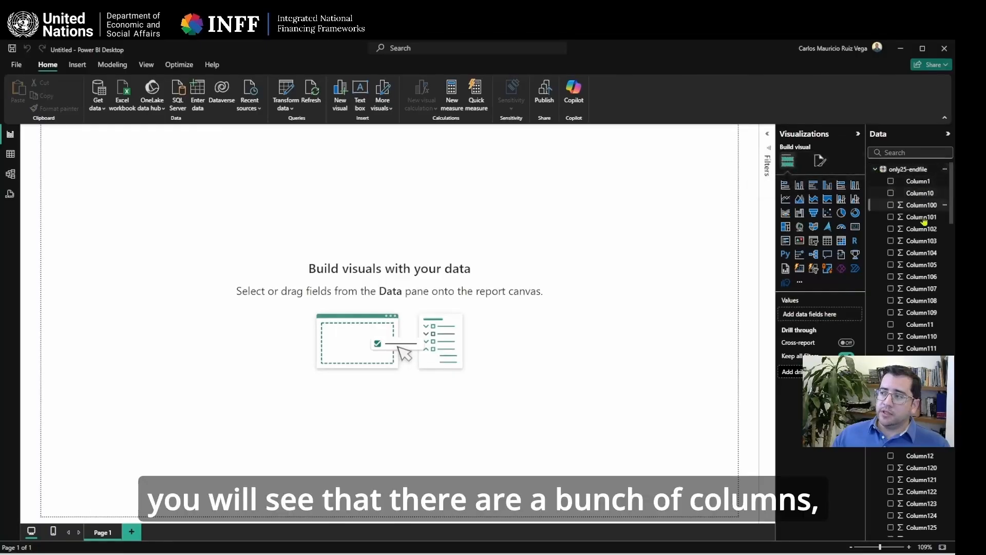
scroll(946, 456, down, 2)
scroll(945, 456, down, 20)
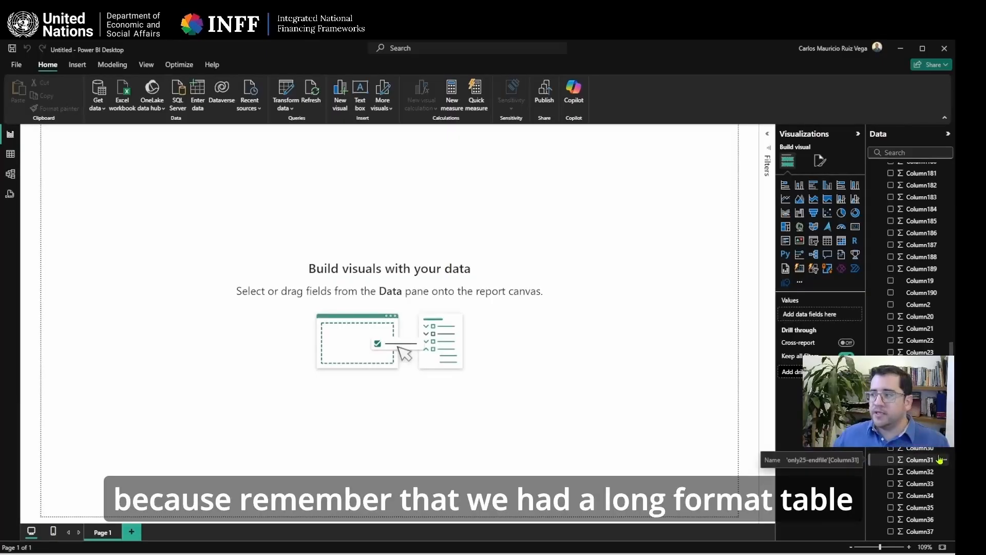
scroll(940, 458, down, 6)
scroll(934, 456, down, 5)
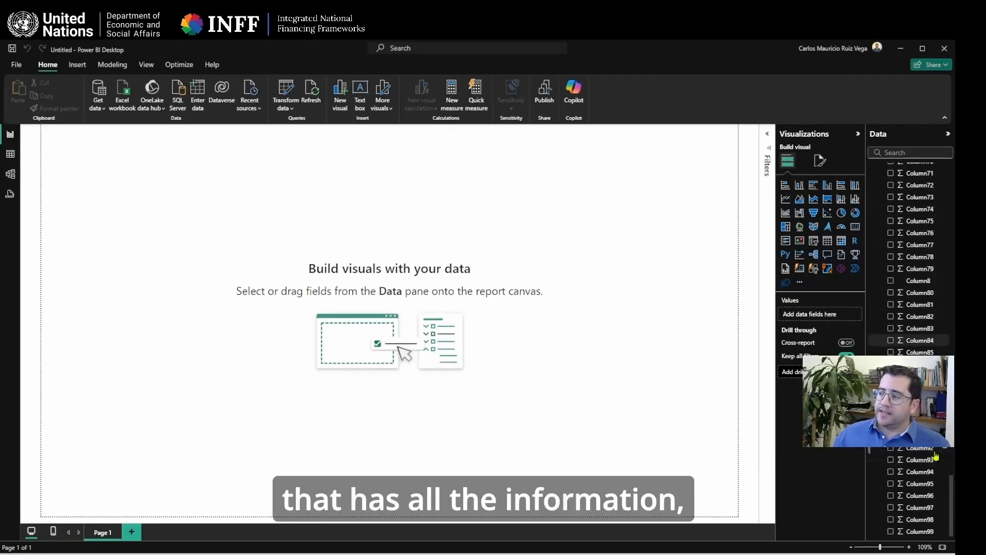
scroll(938, 456, up, 15)
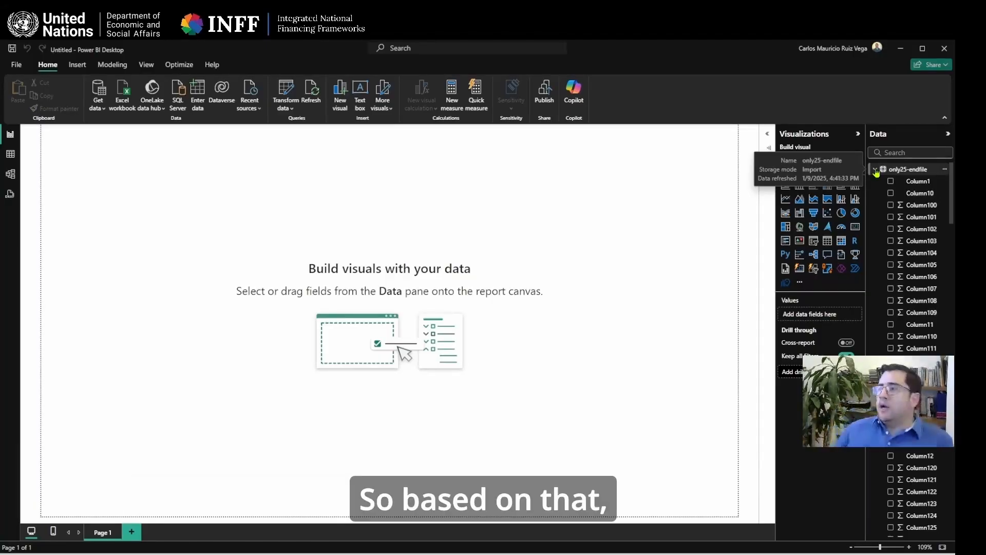
click(875, 170)
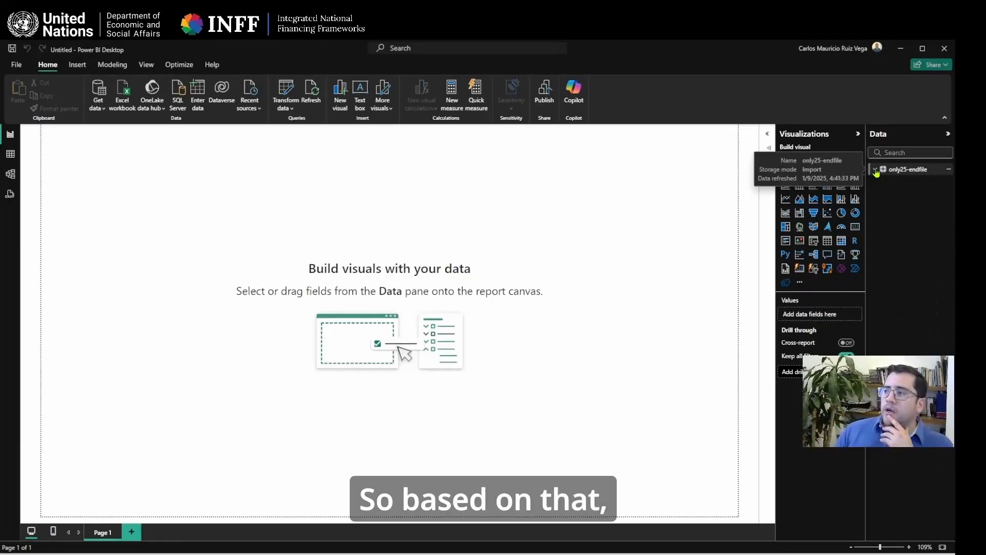
- Open the only25-endfile data in Power Query Editor and remove 1 top row, the empty one above the headings
click(289, 91)
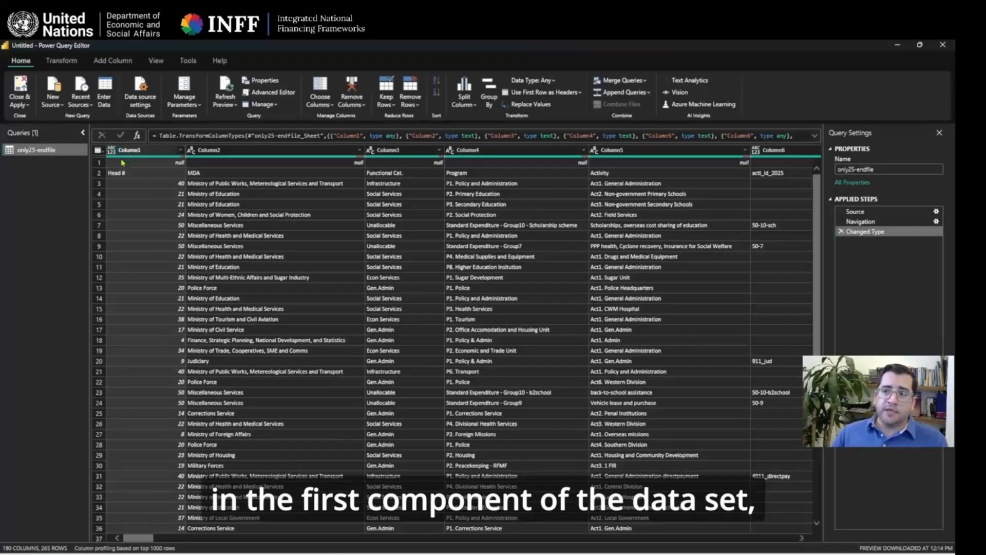
click(99, 163)
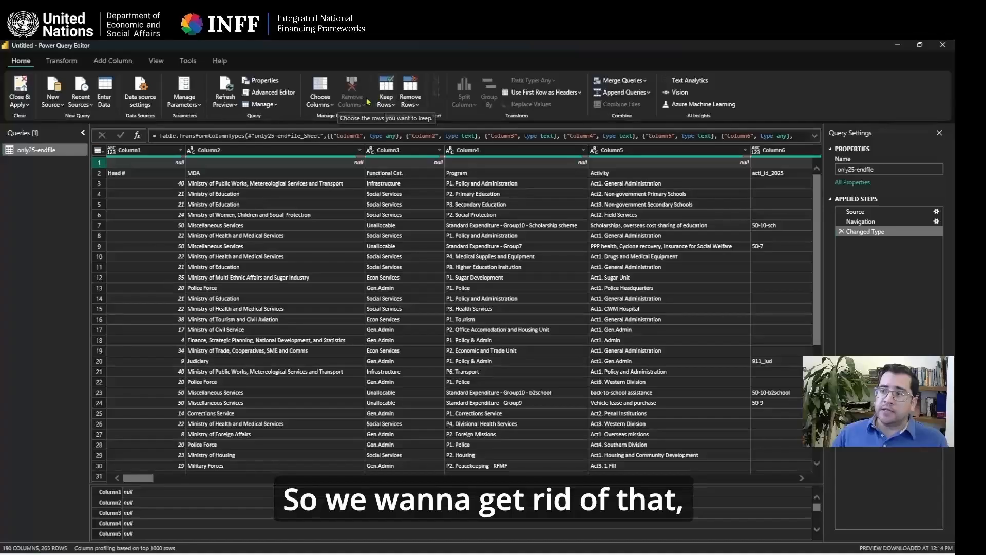
click(416, 105)
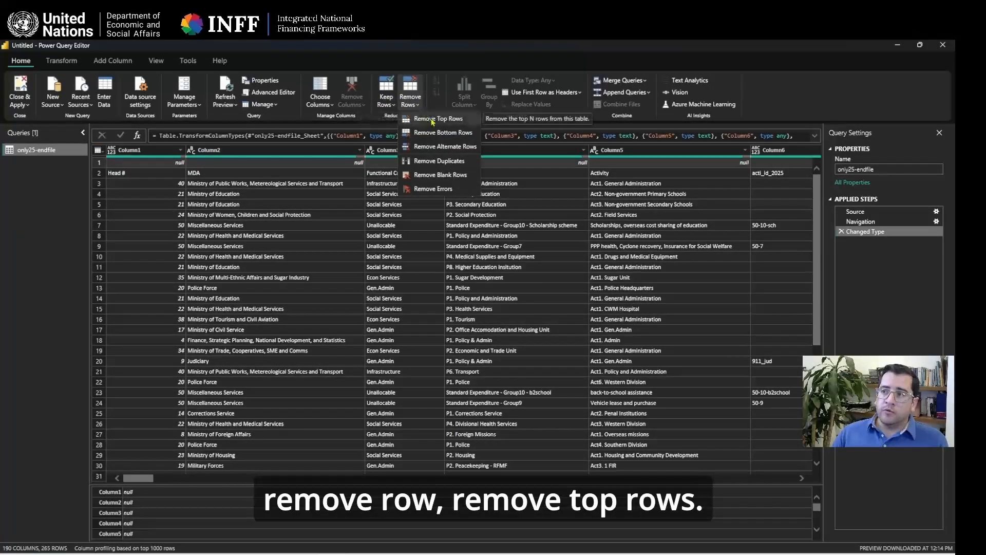
click(429, 122)
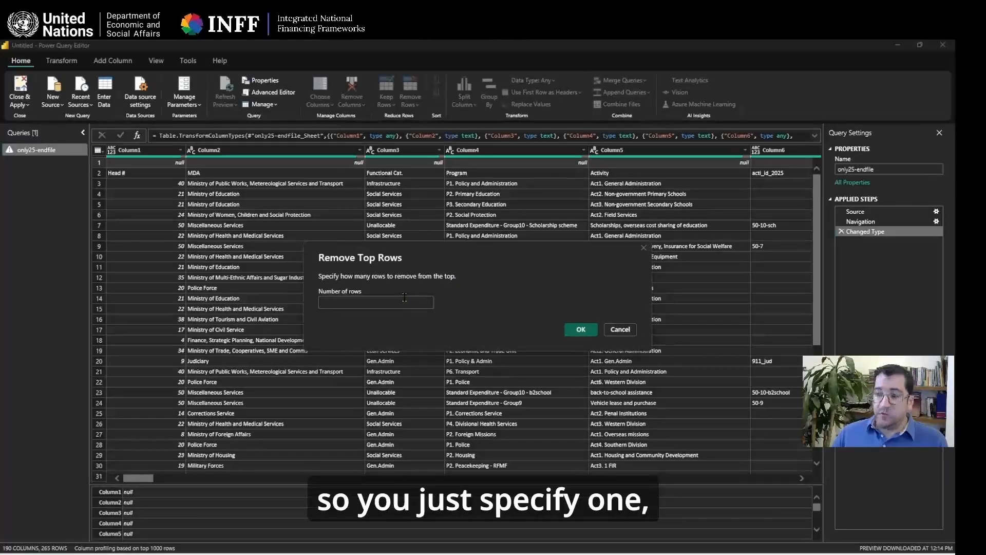
text(1)
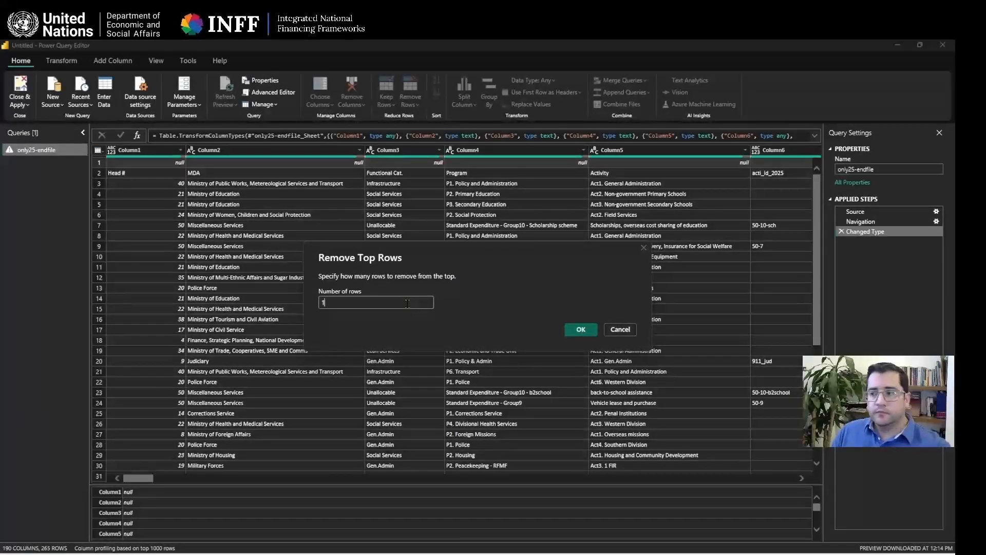
click(581, 330)
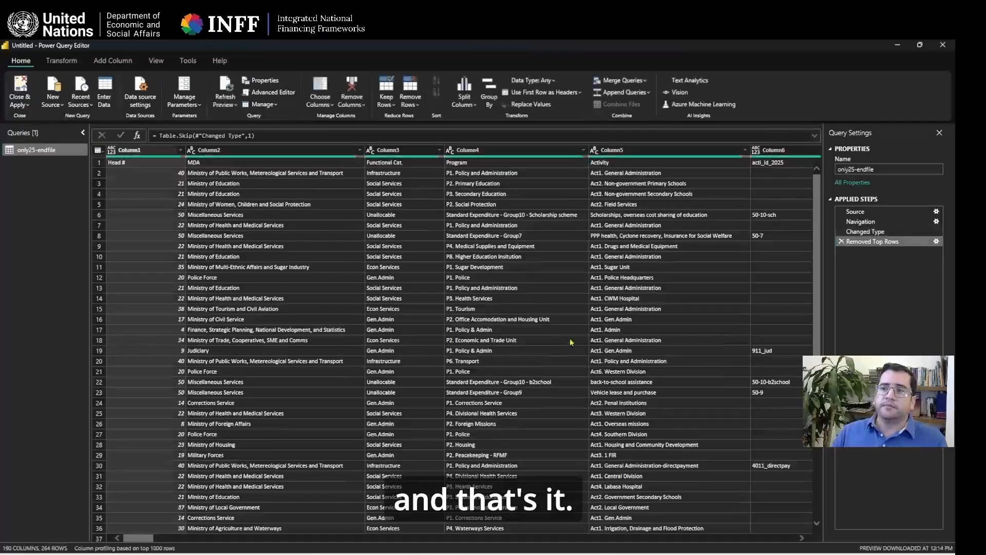
- Promote the first row of the only25-endfile table to column headers
click(99, 163)
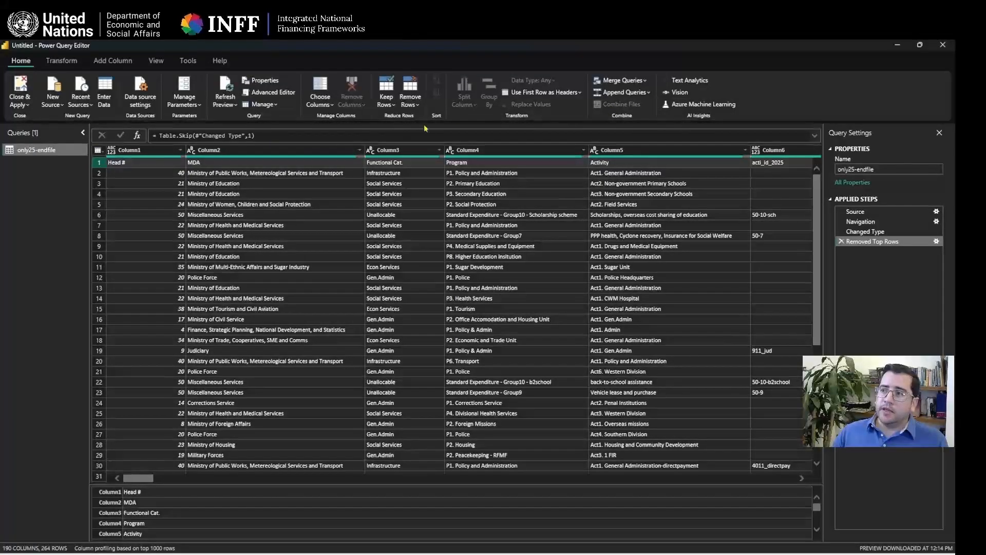
click(570, 94)
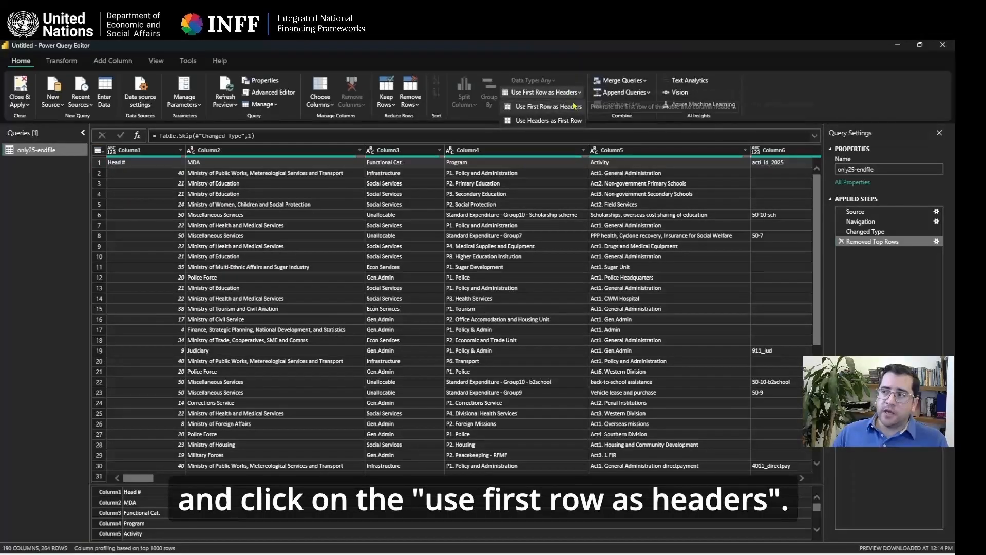
click(574, 106)
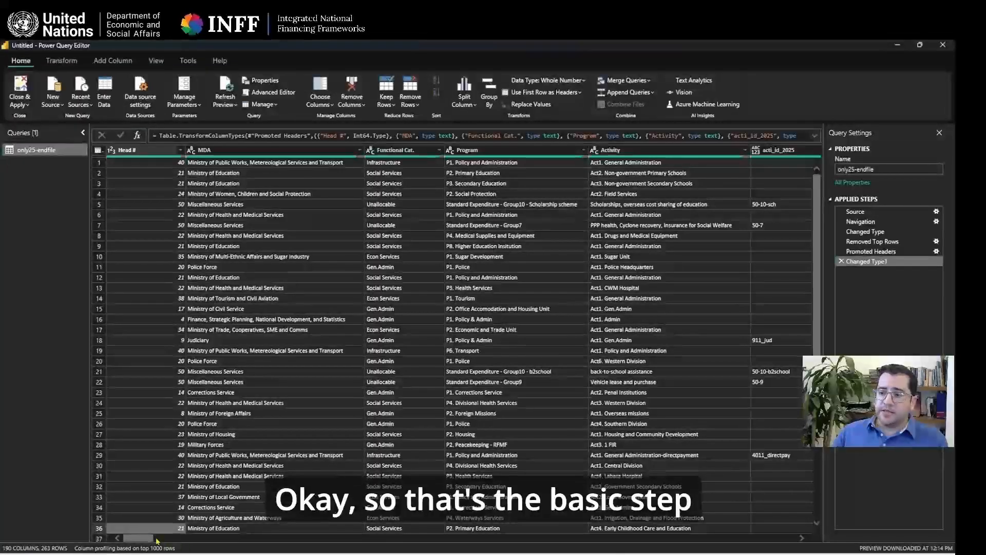
- Remove the control column at the far end of the table
drag(147, 538, 776, 537)
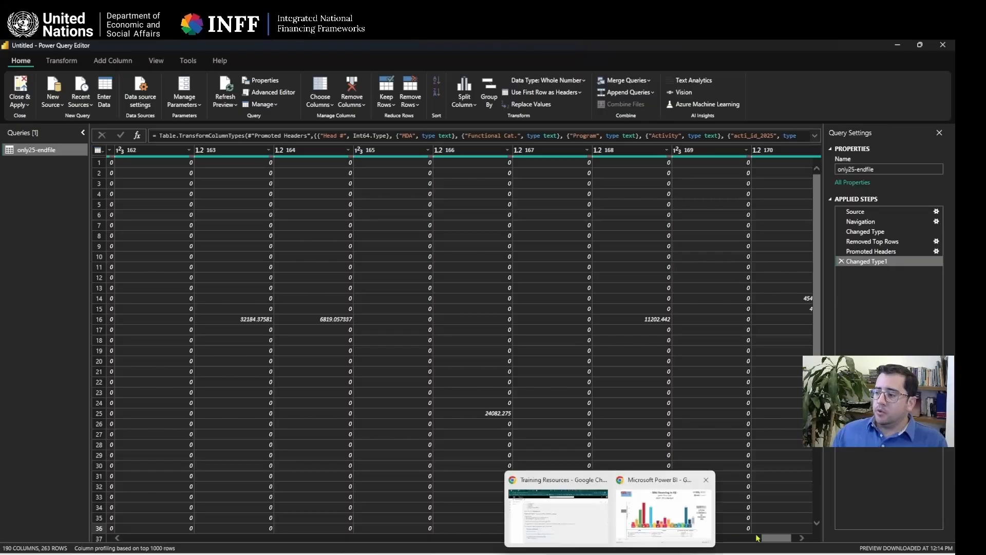
drag(767, 538, 780, 539)
click(756, 150)
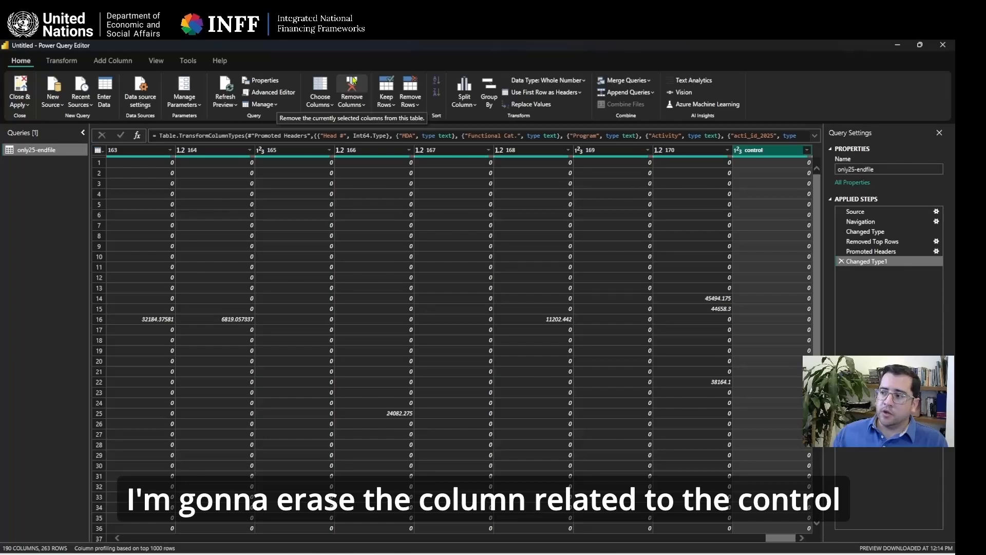
click(353, 80)
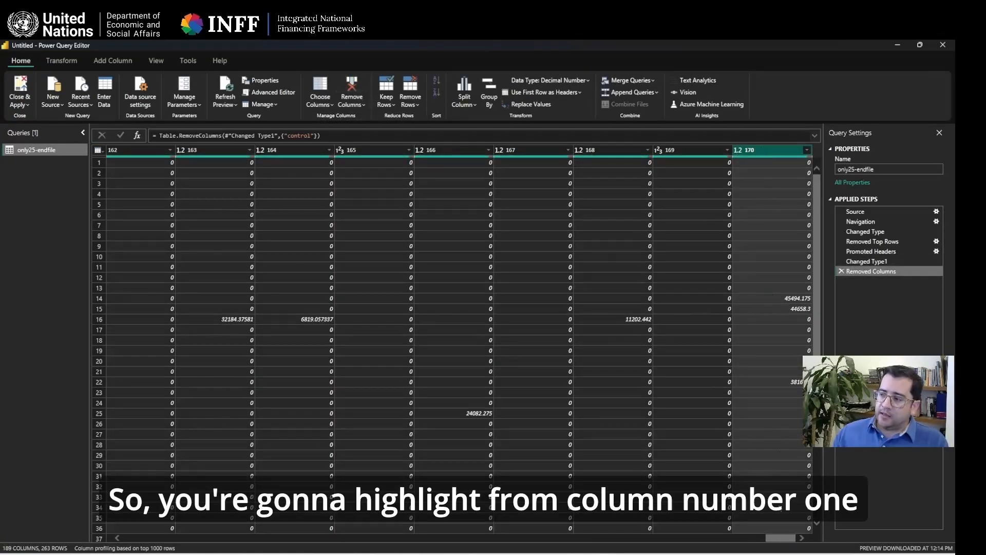
- Try to select the whole range of SDG target columns from 1 to 170
drag(790, 537, 215, 540)
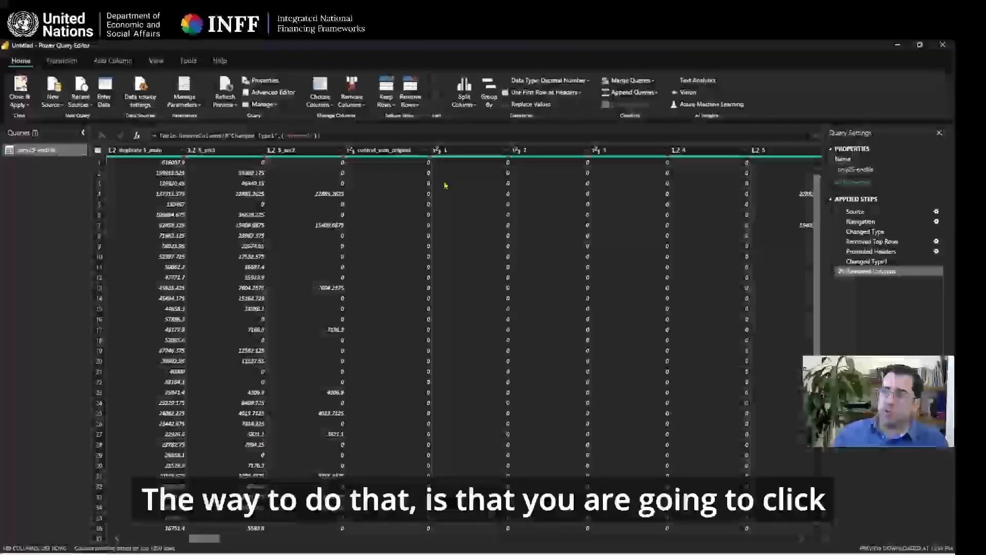
click(471, 149)
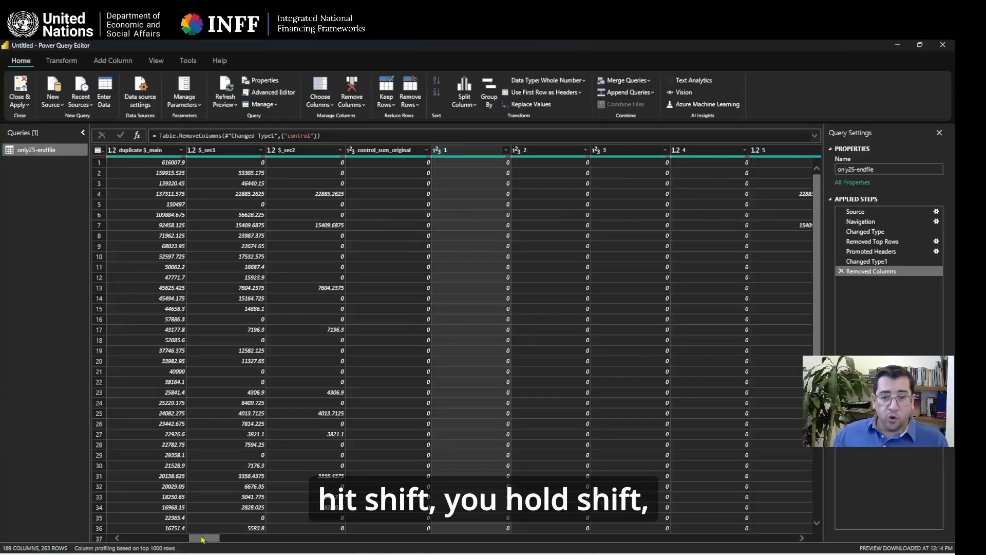
drag(202, 539, 787, 539)
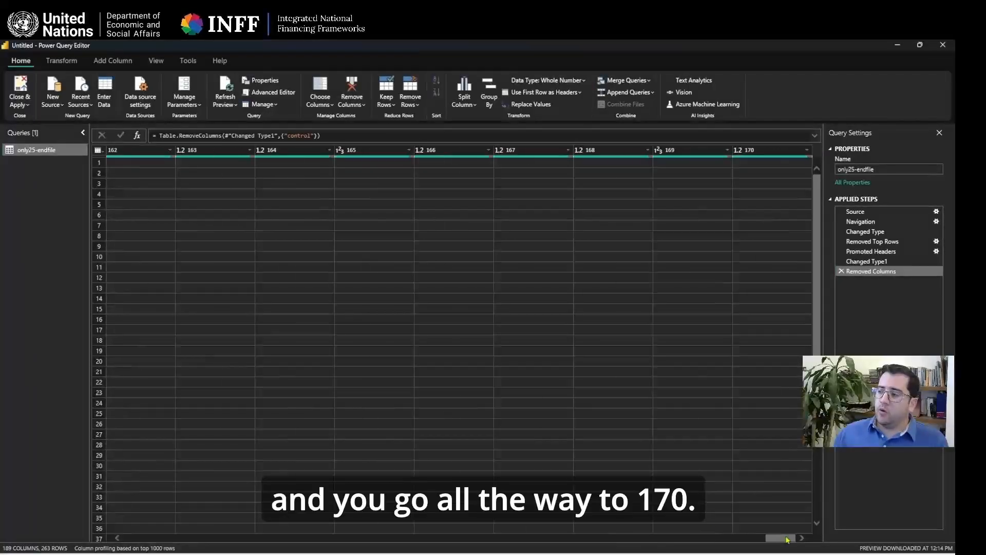
click(756, 150)
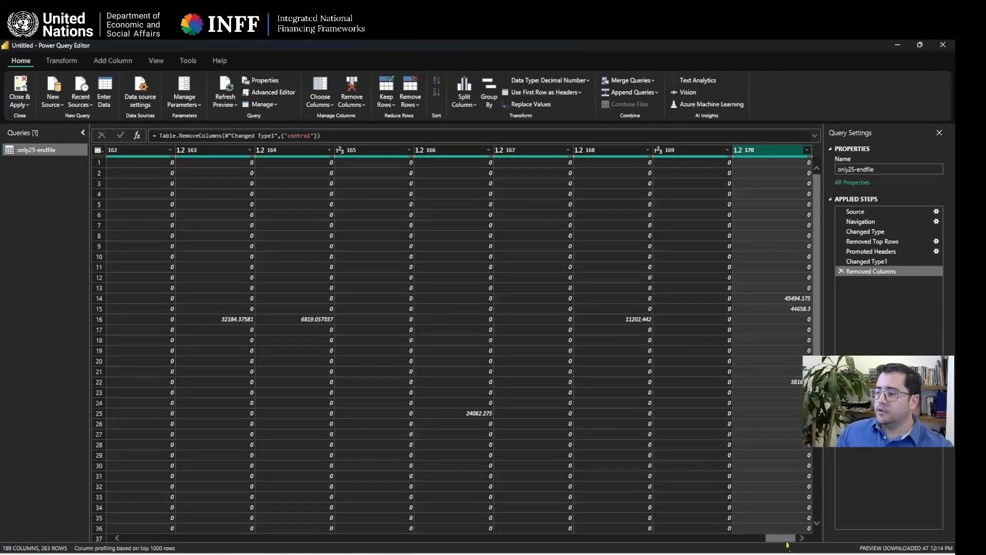
- Select SDG target columns 1 through 170 and unpivot only the selected columns
drag(788, 538, 216, 548)
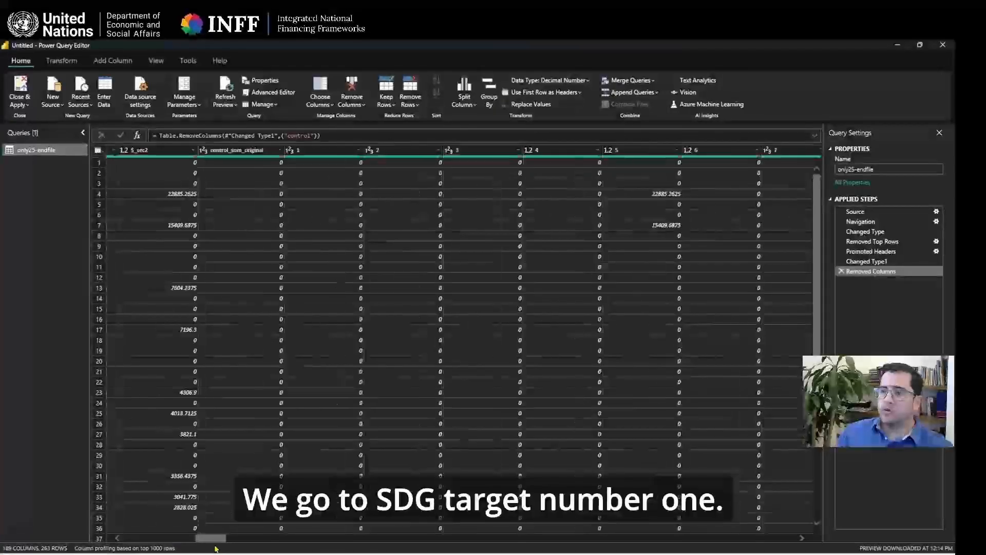
click(337, 150)
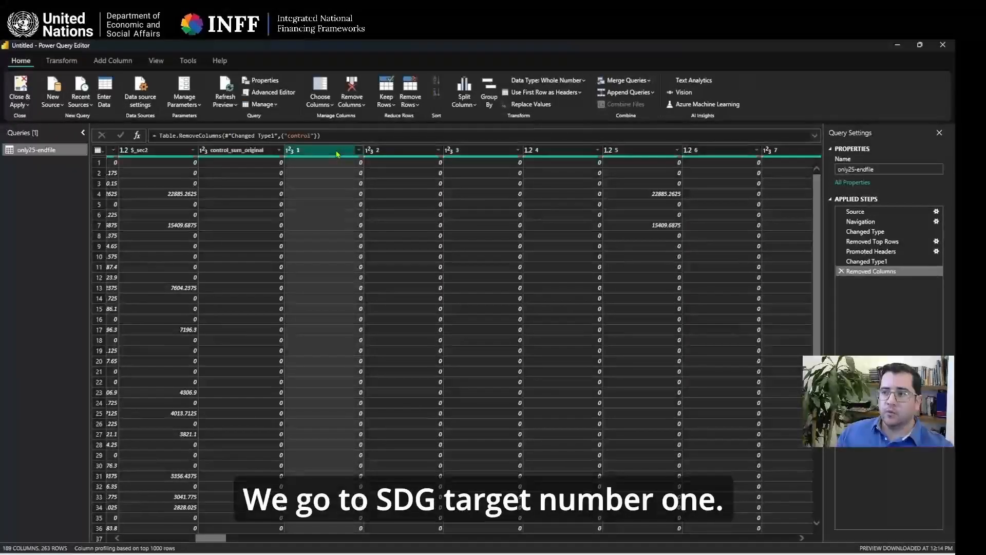
drag(218, 538, 790, 538)
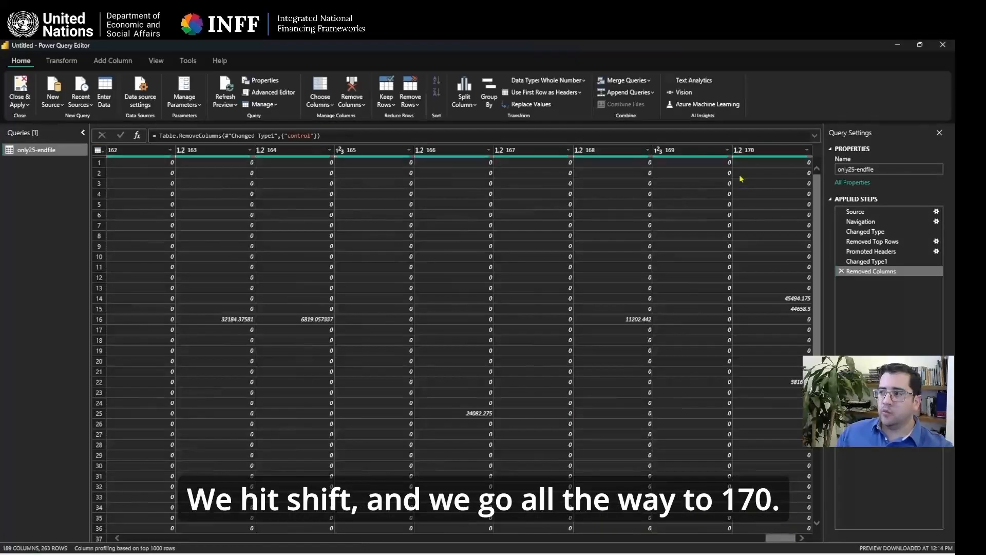
shift+click(766, 151)
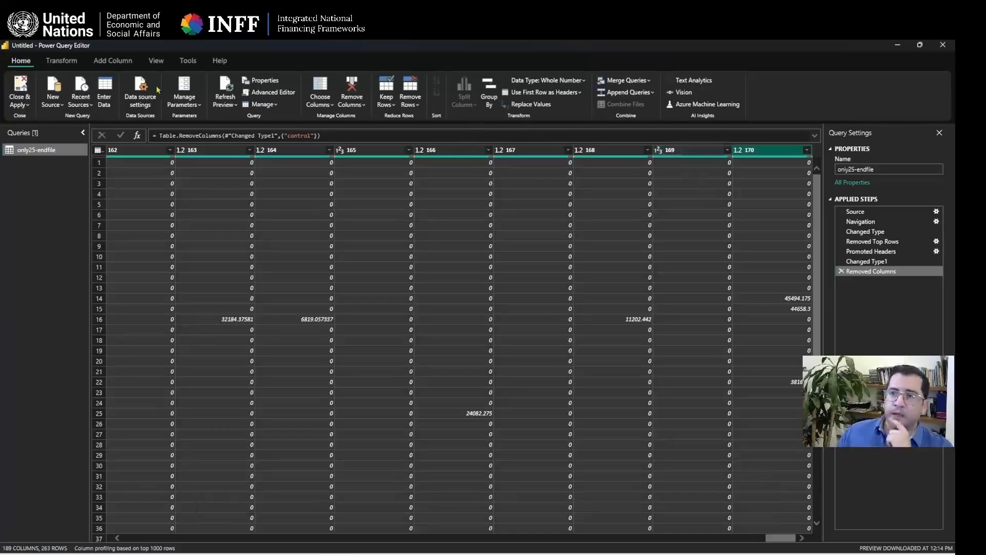
click(59, 64)
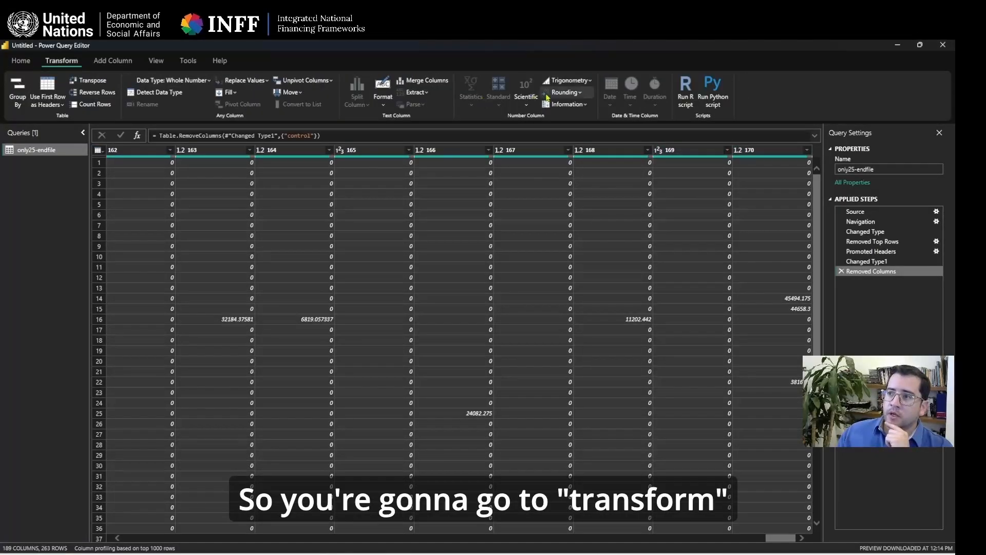
click(327, 82)
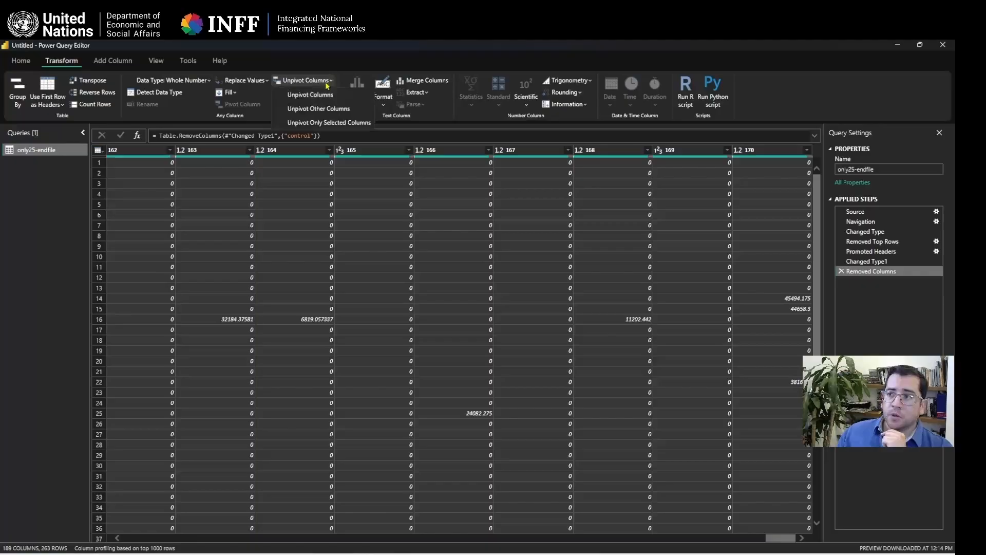
click(348, 123)
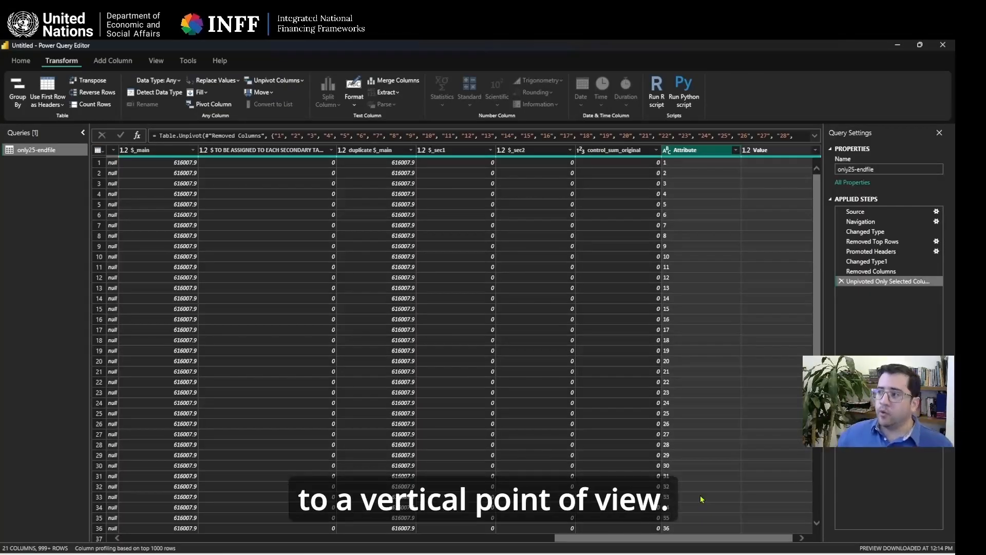
- Change the data type of the unpivoted Attribute column to Whole Number
scroll(794, 442, down, 6)
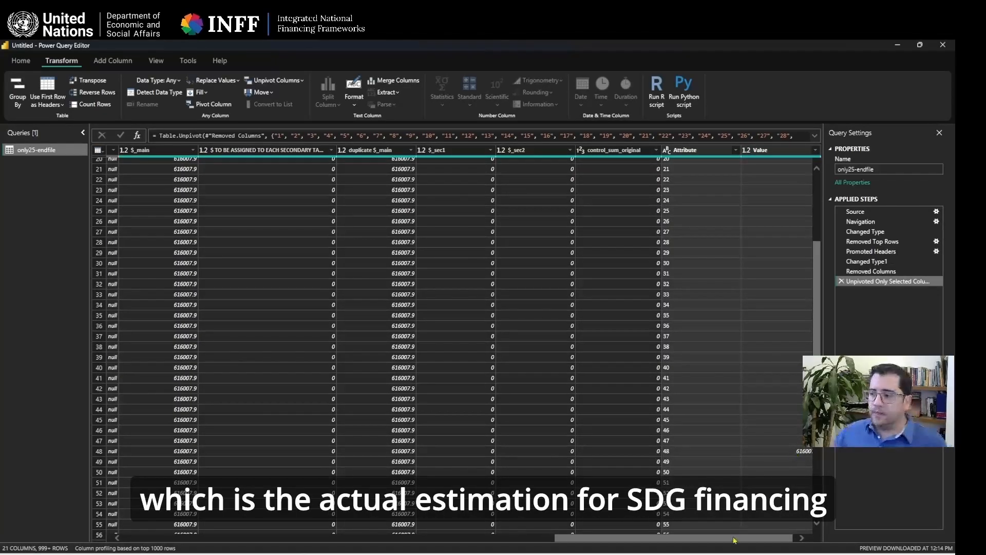
drag(734, 540, 750, 540)
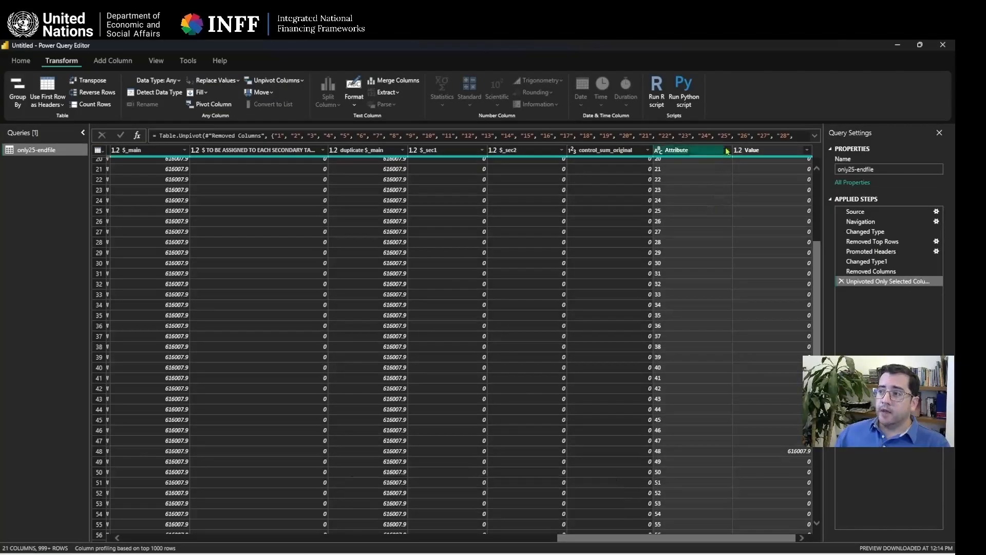
scroll(741, 248, up, 2)
scroll(724, 249, up, 3)
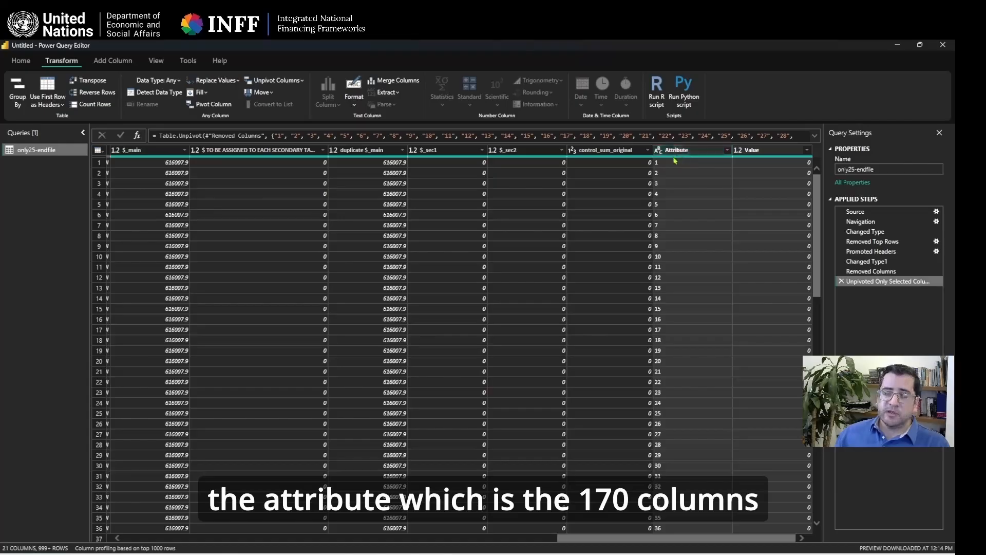
mouse_move(675, 161)
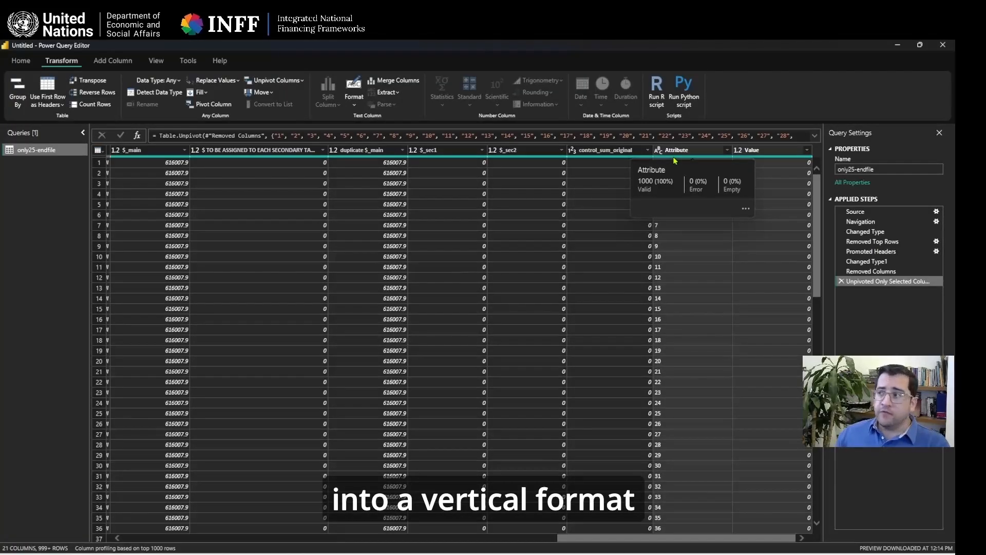
click(662, 152)
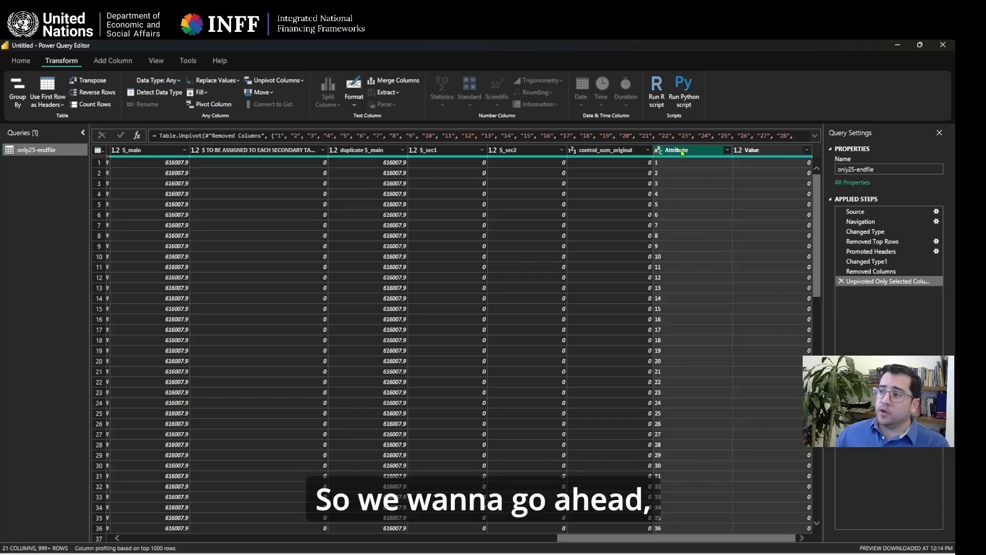
click(659, 151)
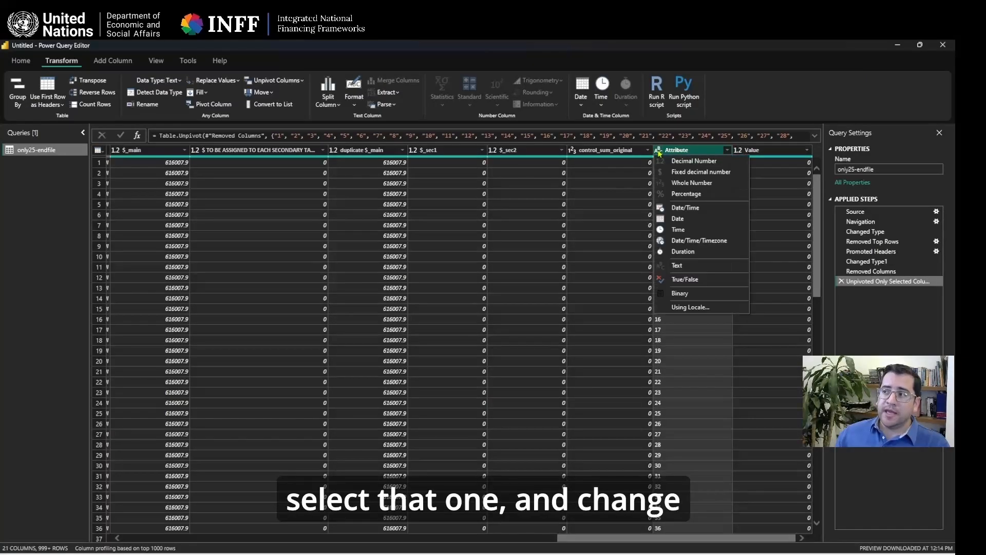
click(684, 183)
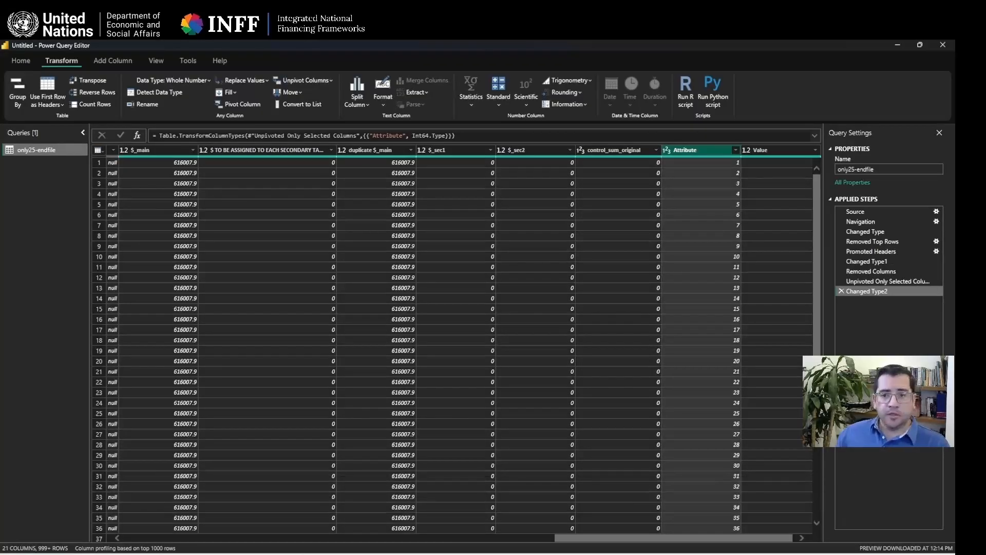
- Close the query editor with its changes applied and expand the field list of the only25-endfile table
click(26, 63)
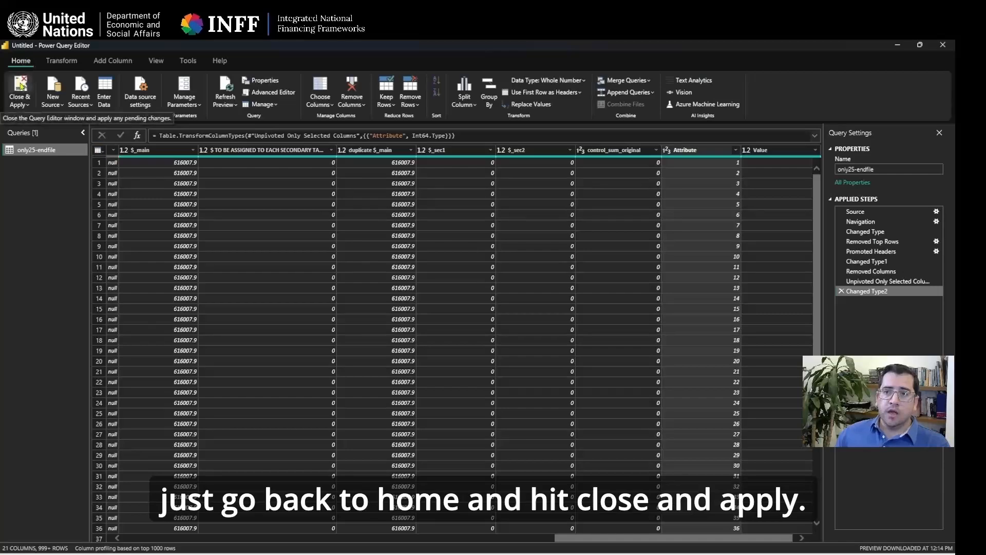
click(20, 86)
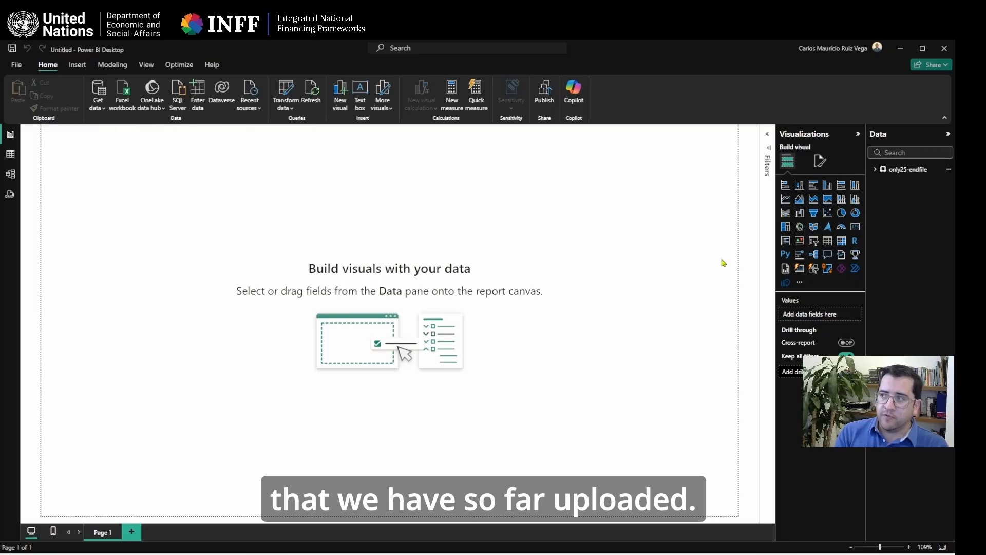
click(875, 170)
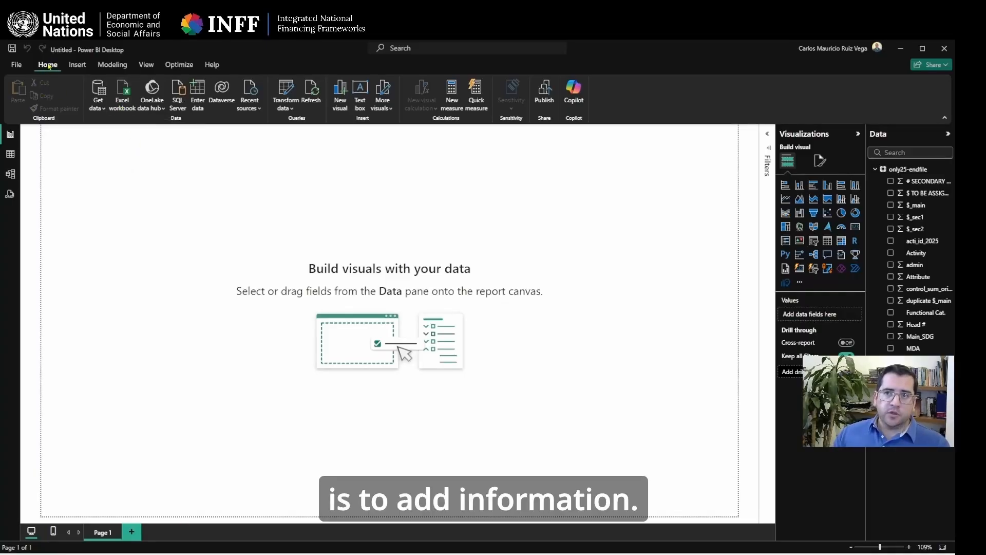
- Load the colors and labels sheets from the Excel workbook "Fiji - 24-25 budget tag" into the report
click(101, 109)
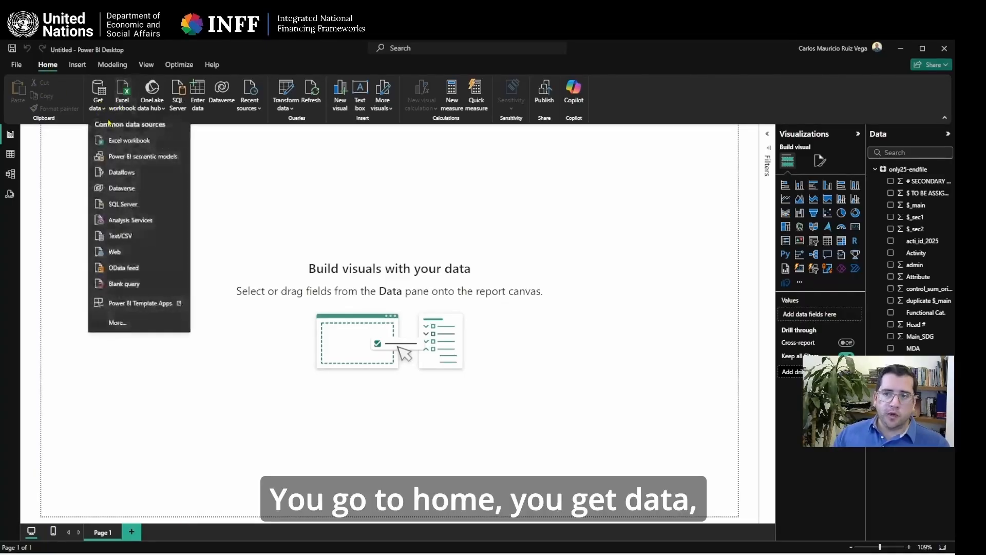
click(120, 146)
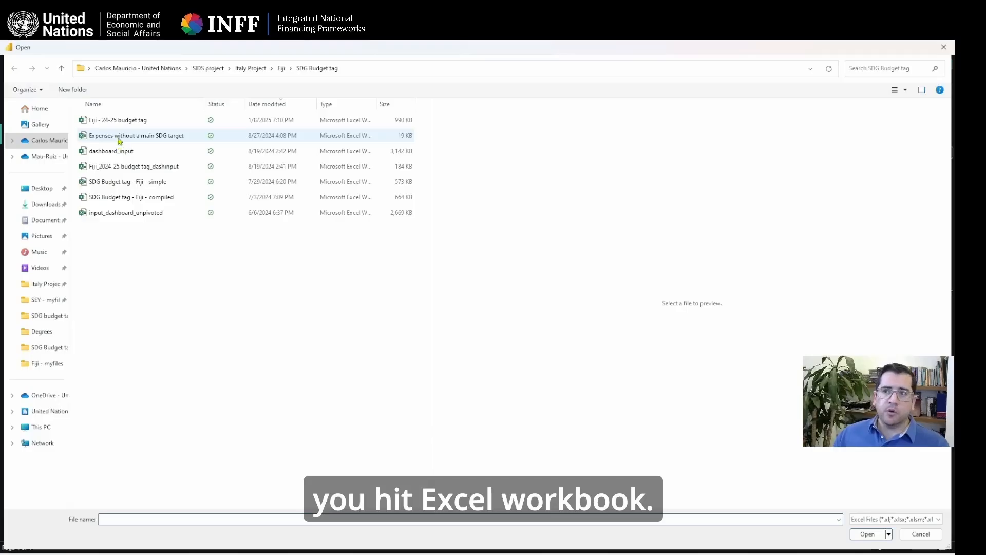
double_click(127, 122)
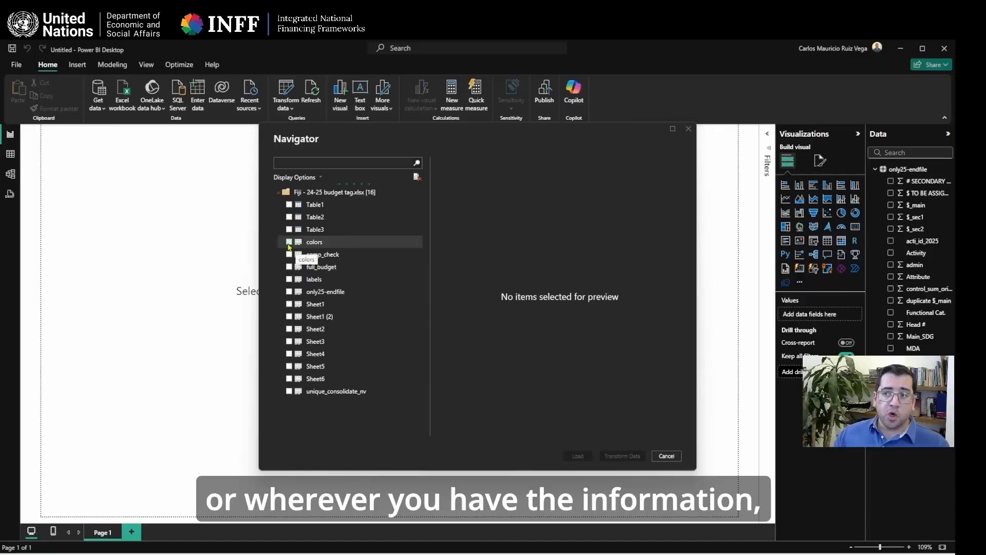
click(289, 242)
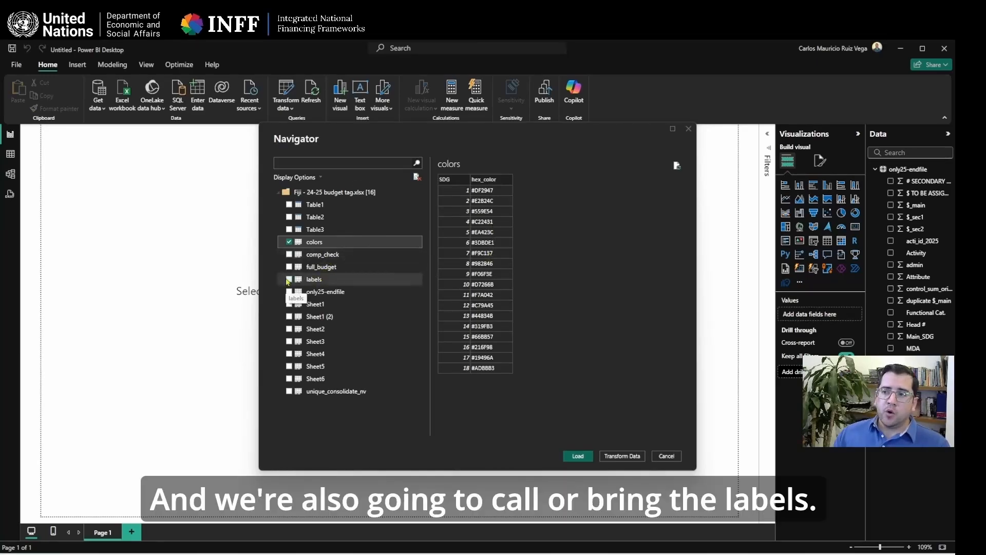
click(289, 280)
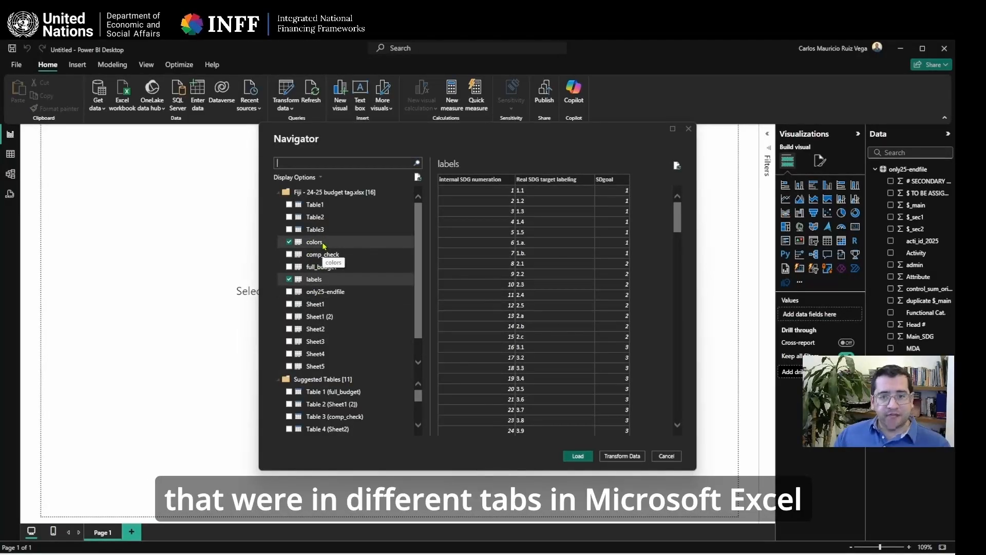
click(589, 458)
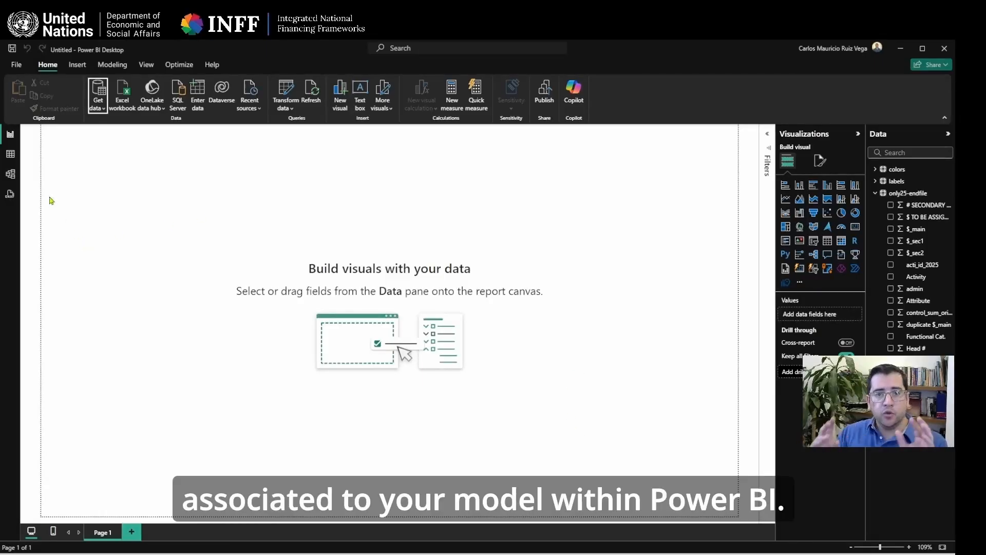
- View the three tables in the data model, and reopen their queries in Power Query Editor
click(10, 174)
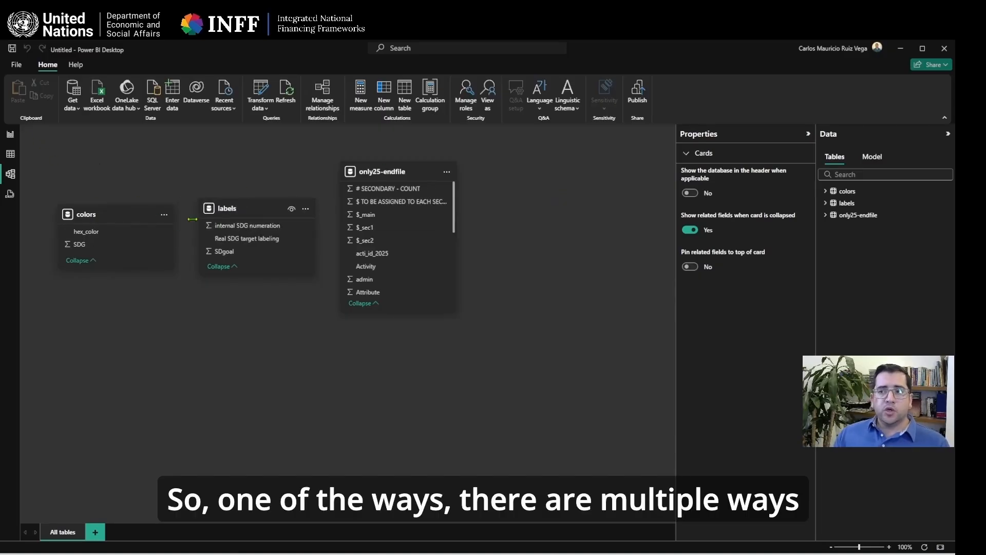
click(12, 136)
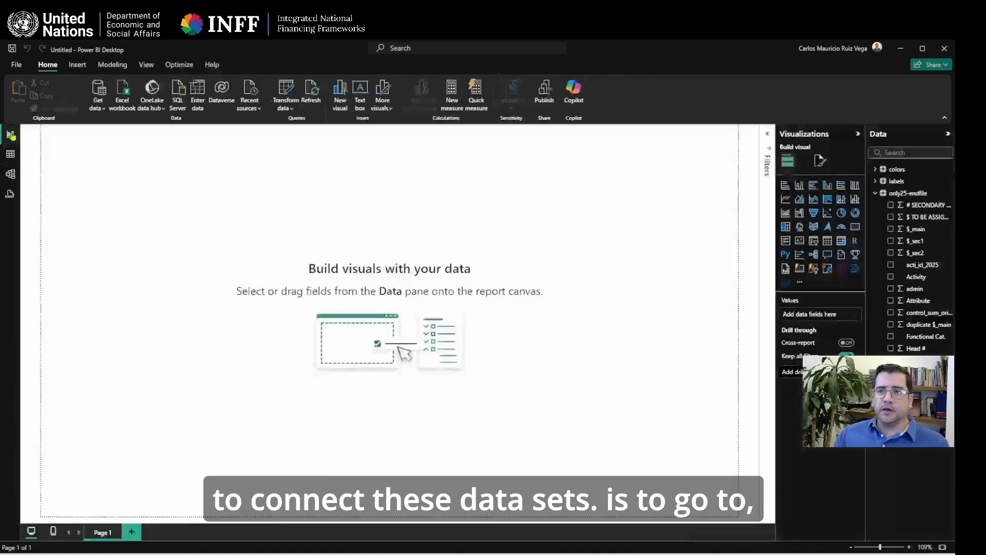
click(282, 92)
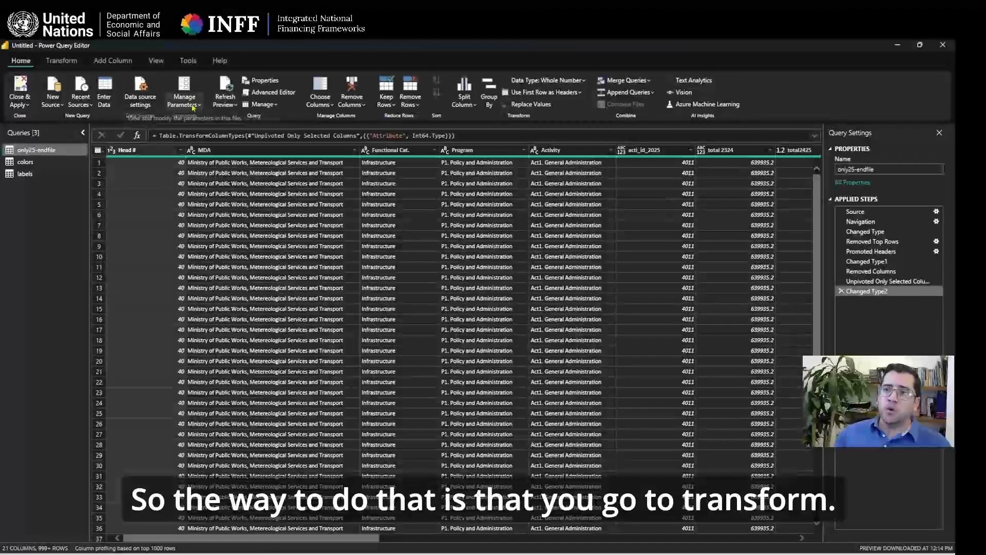
click(59, 61)
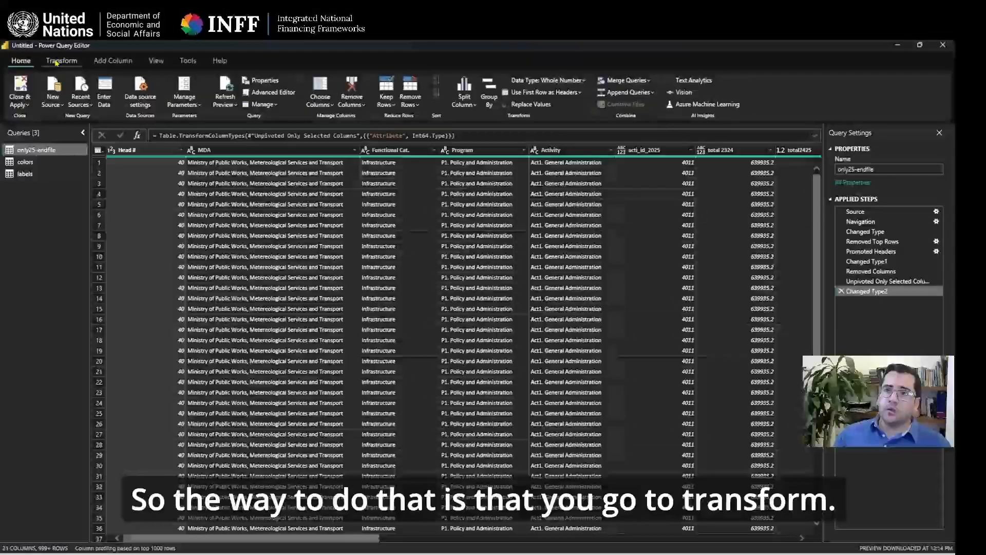
click(23, 61)
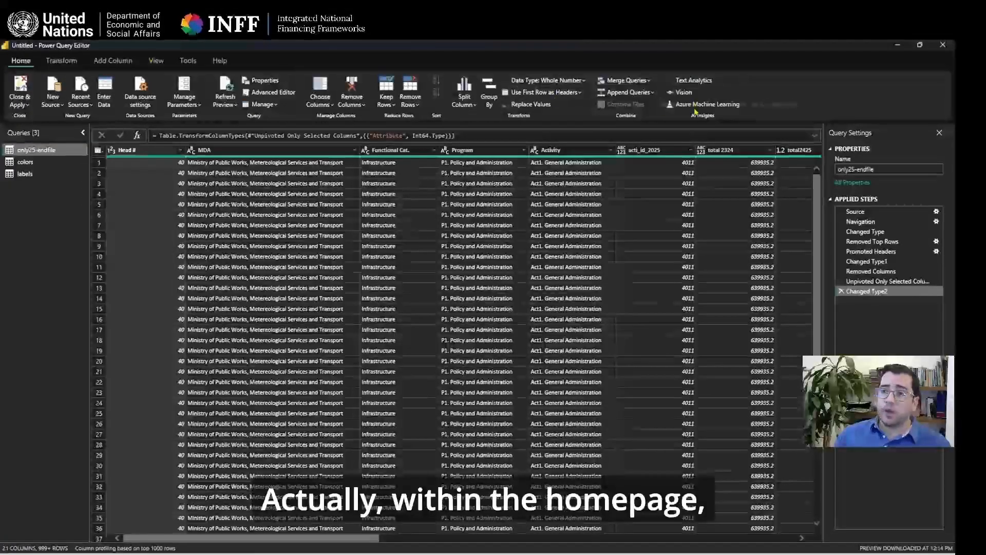
- Merge only25-endfile with the labels table, matching Attribute to internal SDG numeration with a Left Outer join
click(643, 82)
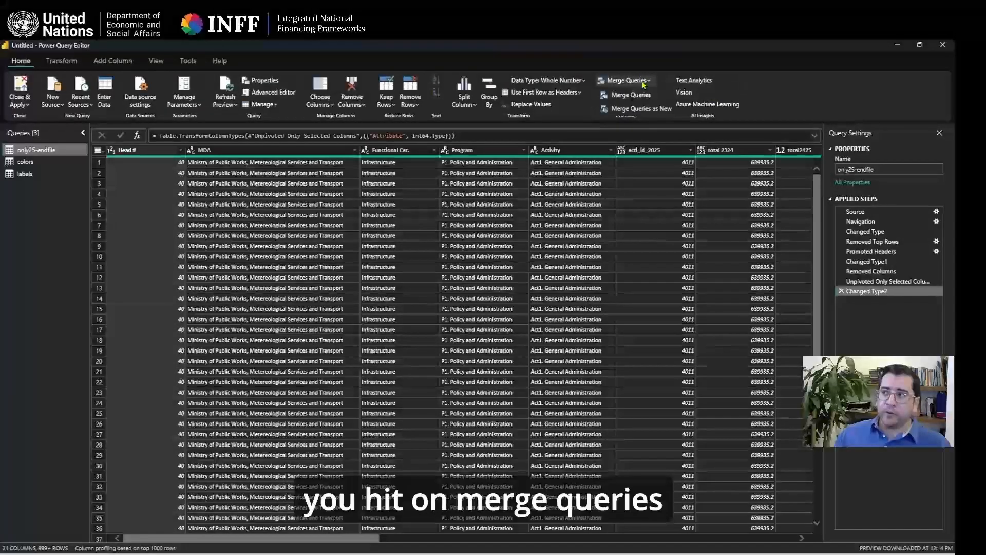
click(647, 96)
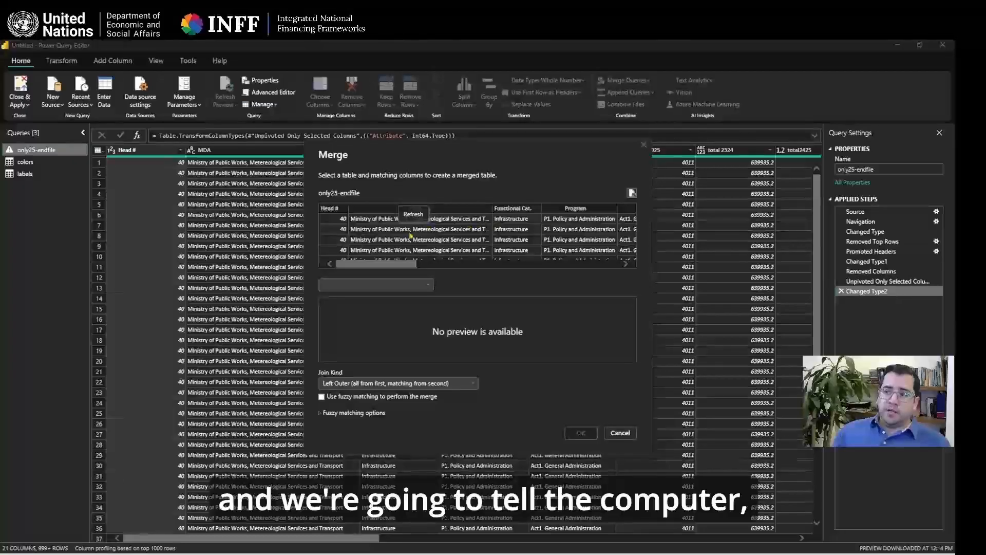
drag(389, 265, 612, 263)
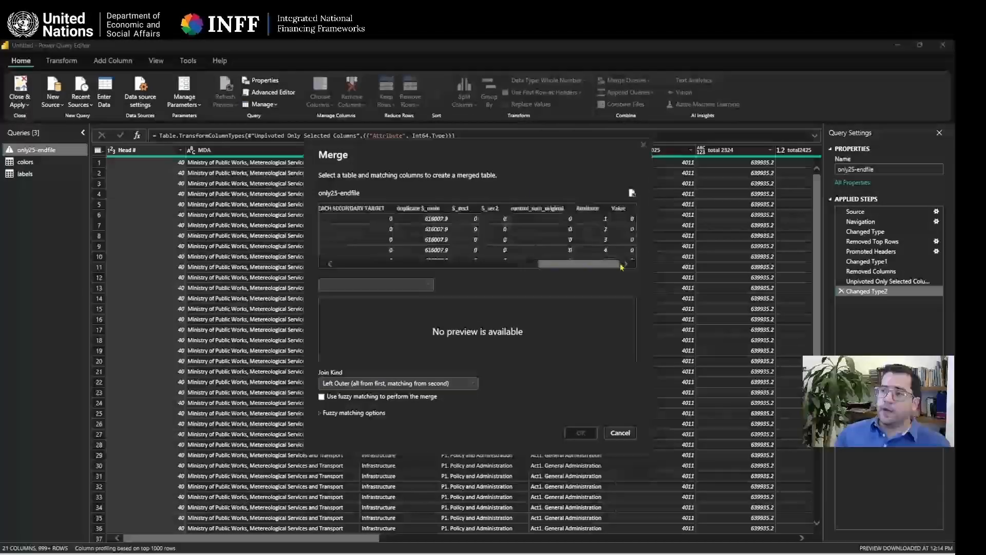
click(610, 212)
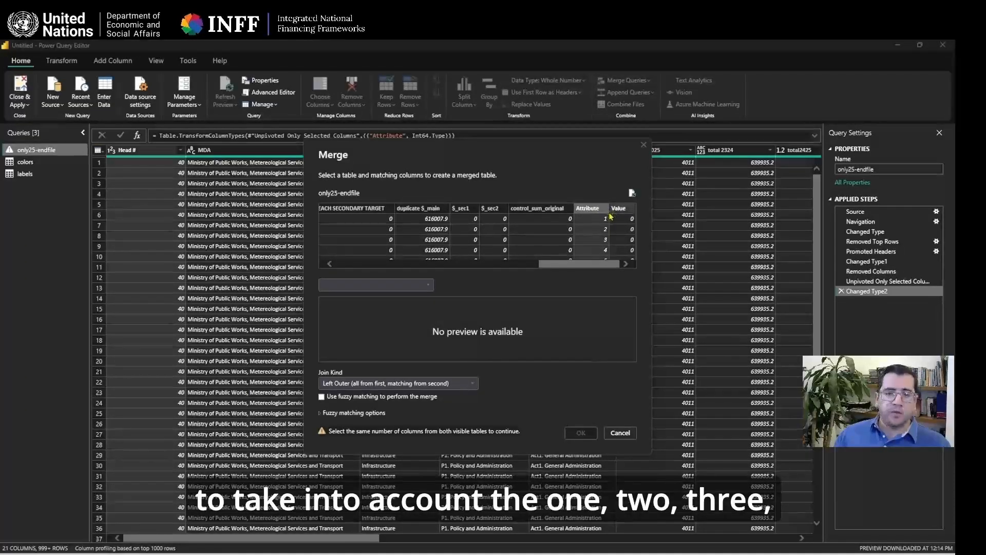
click(418, 288)
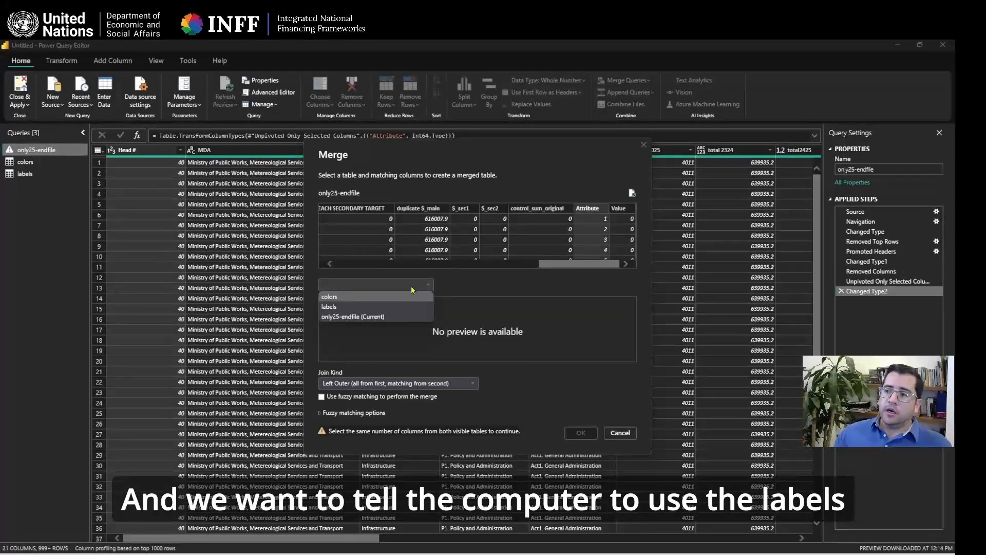
click(333, 308)
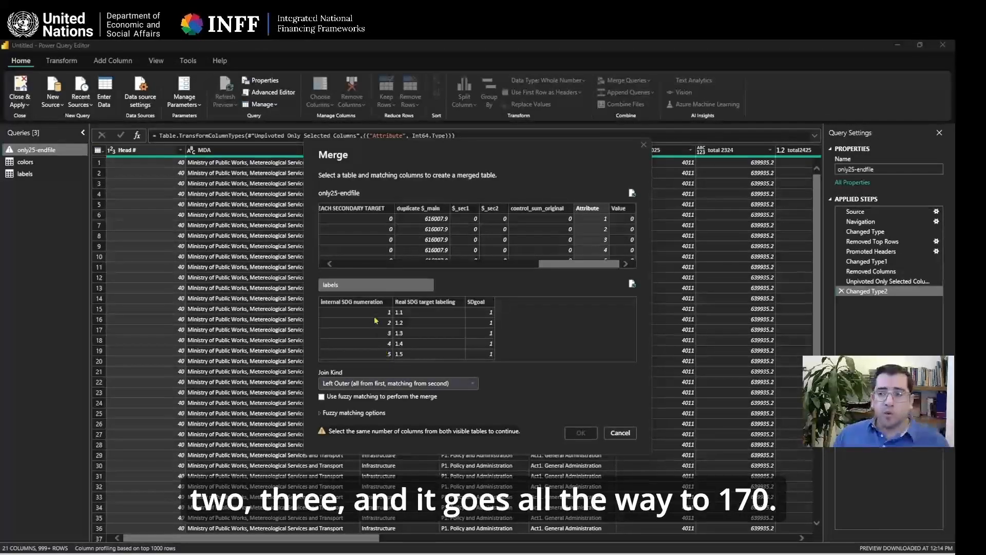
click(352, 301)
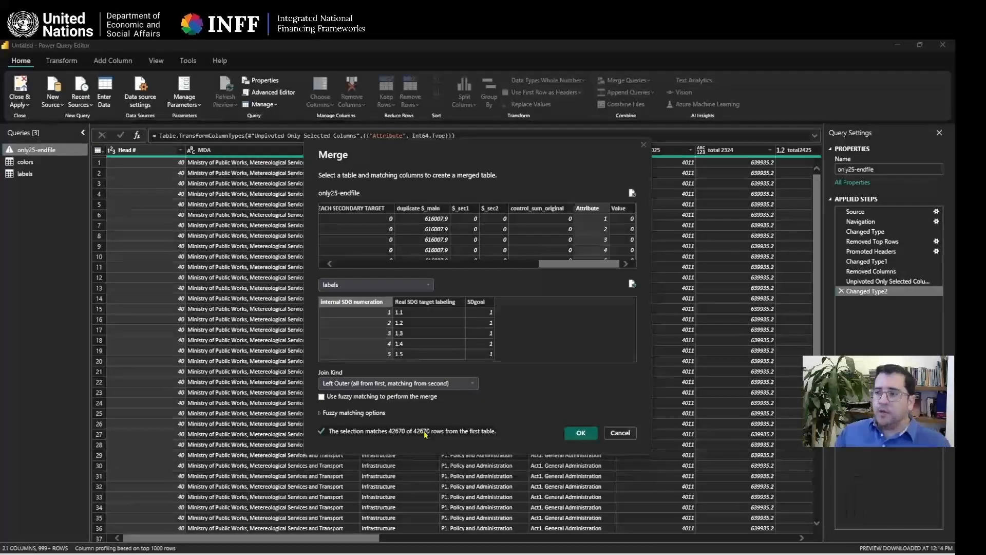
click(583, 433)
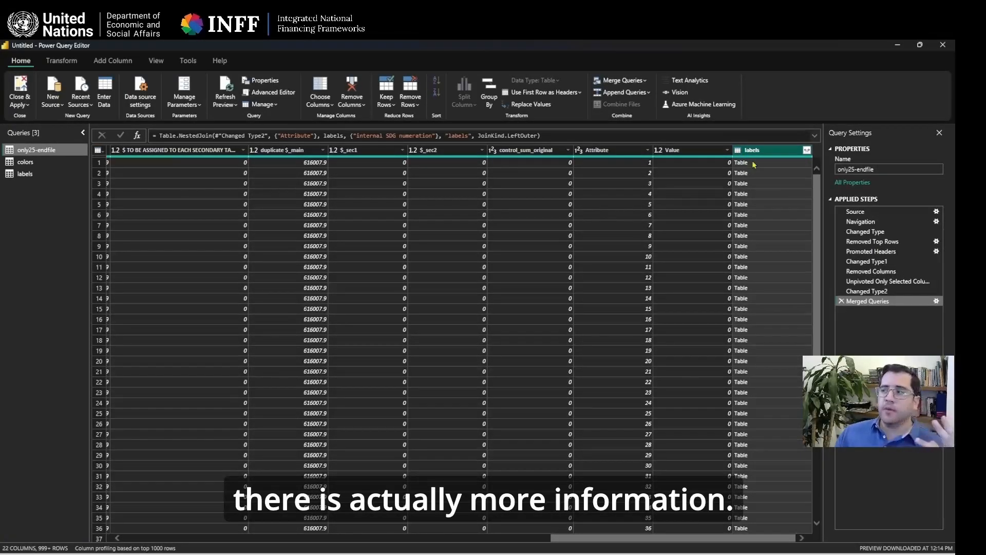
- Expand the merged labels column into all three of its fields, keeping the prefix, and review the added columns beside Attribute
click(807, 153)
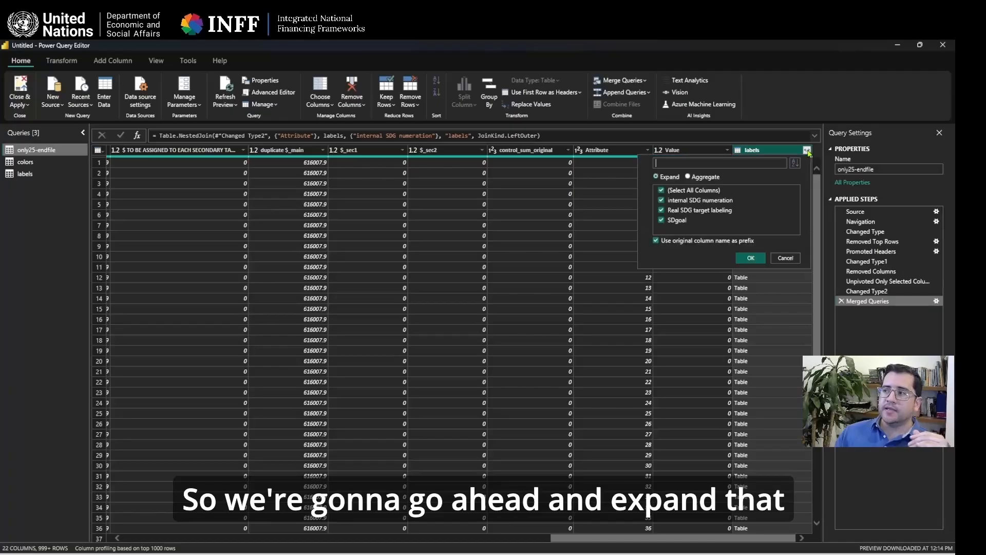
click(753, 258)
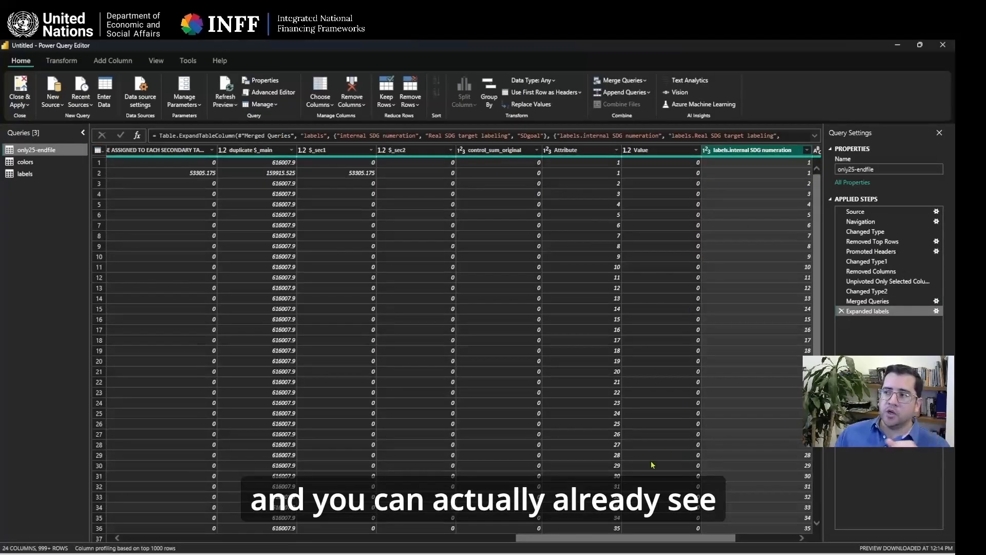
drag(638, 537, 694, 546)
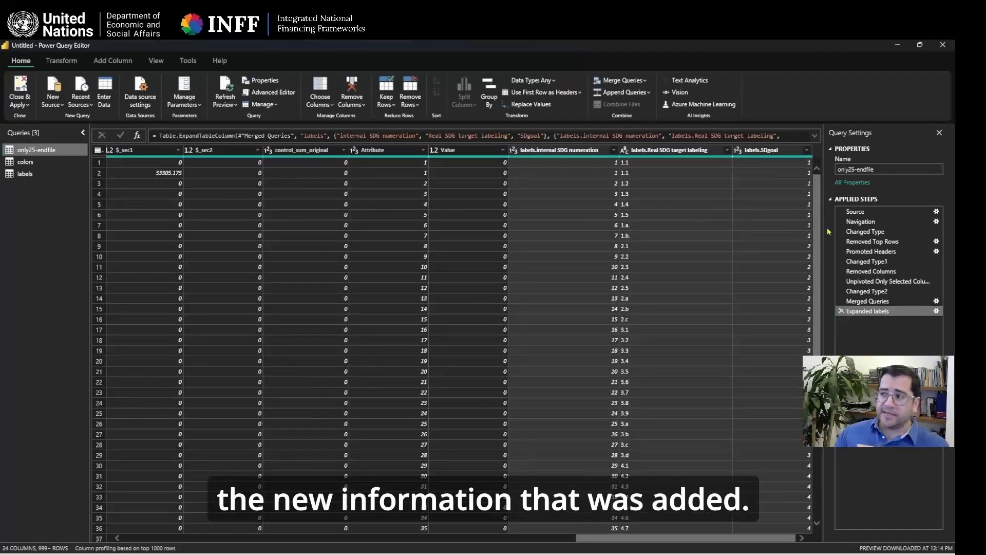
click(404, 151)
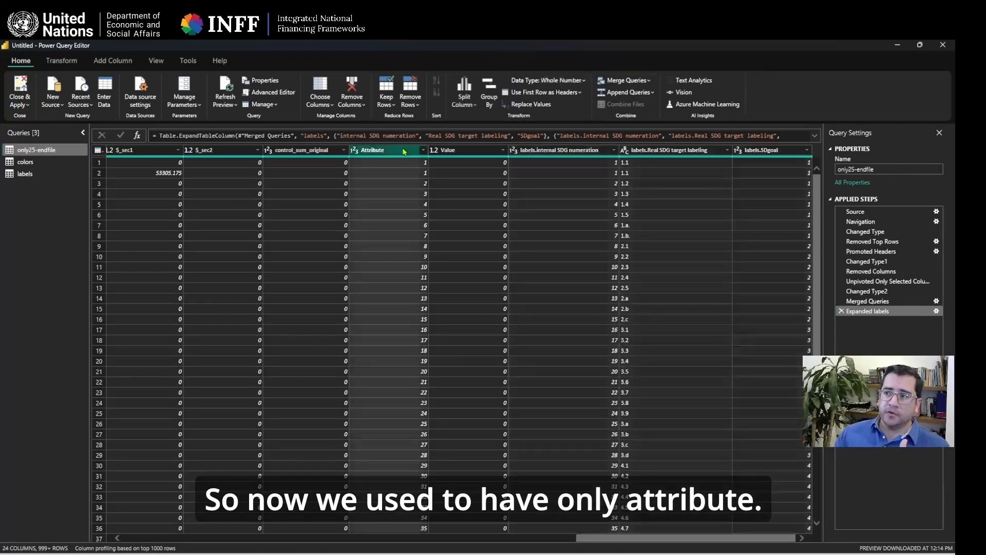
click(697, 150)
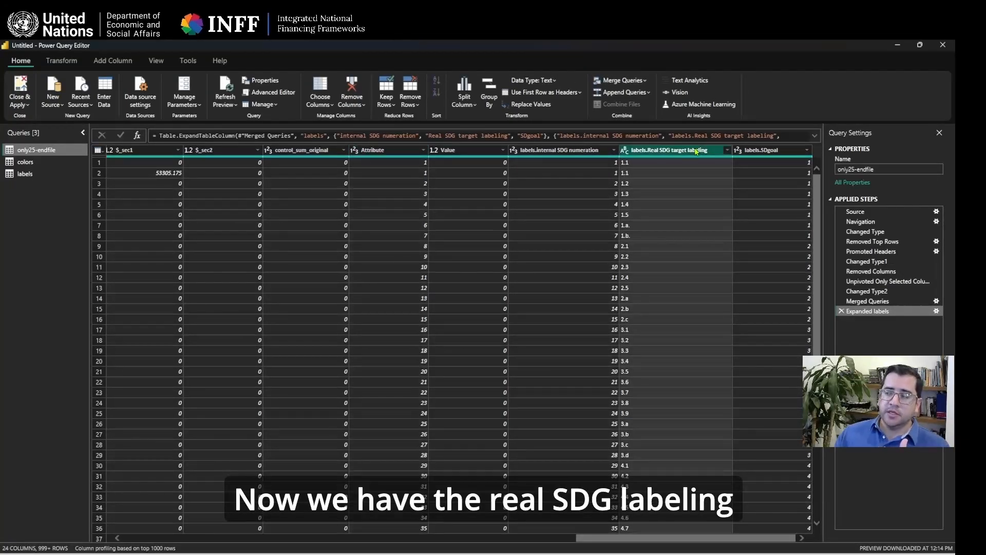
click(781, 151)
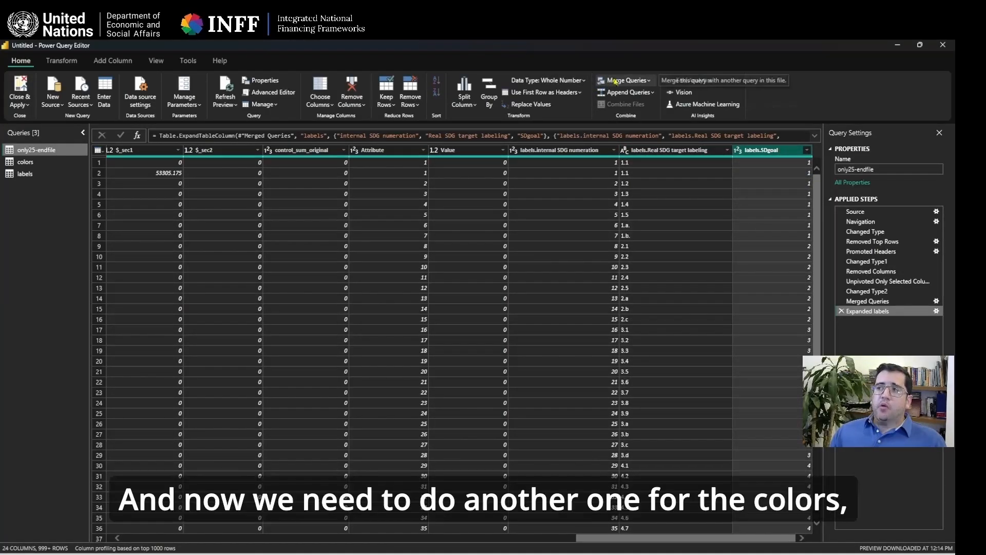
- Merge only25-endfile with the colors table, matching labels.SDgoal to SDG with a Left Outer join
click(616, 81)
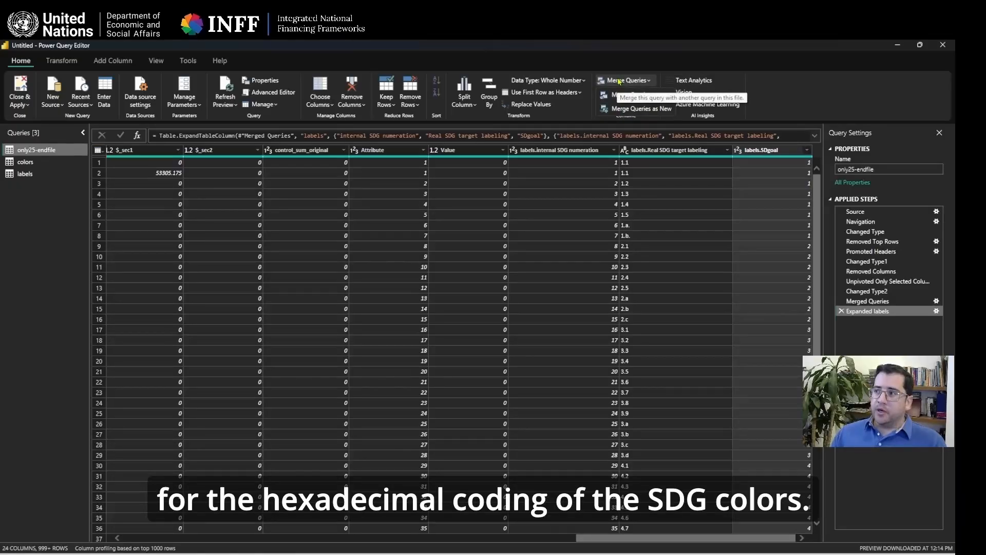
click(620, 81)
click(650, 81)
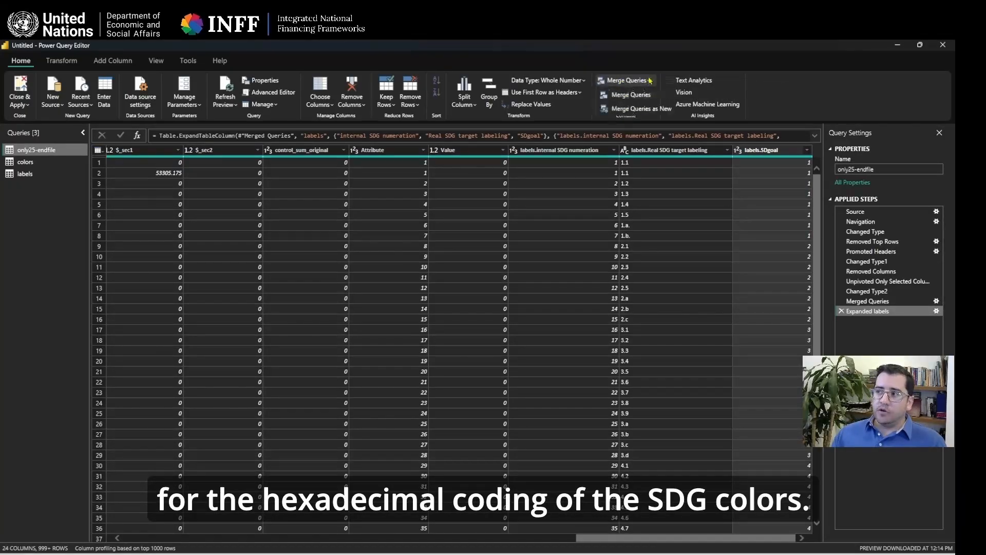
click(645, 95)
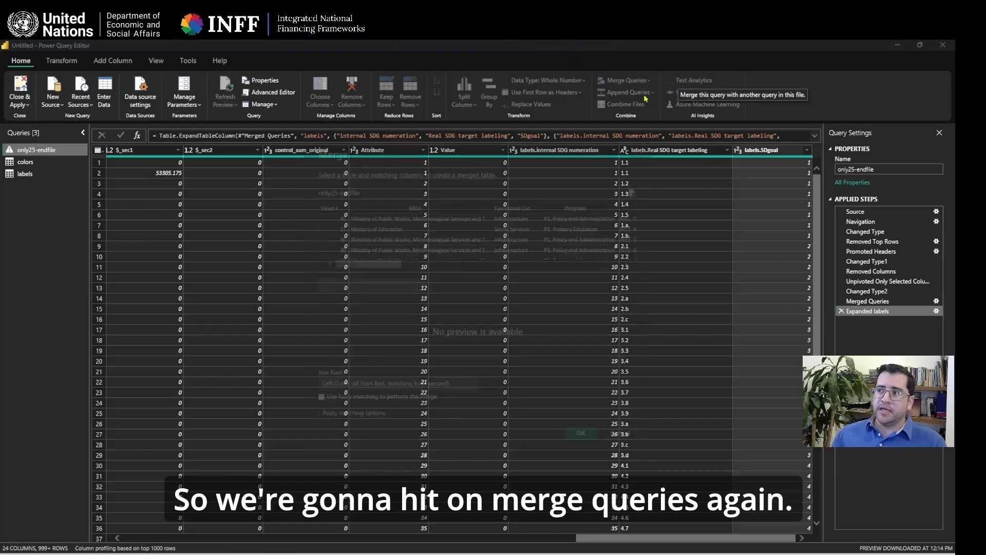
drag(394, 265, 622, 275)
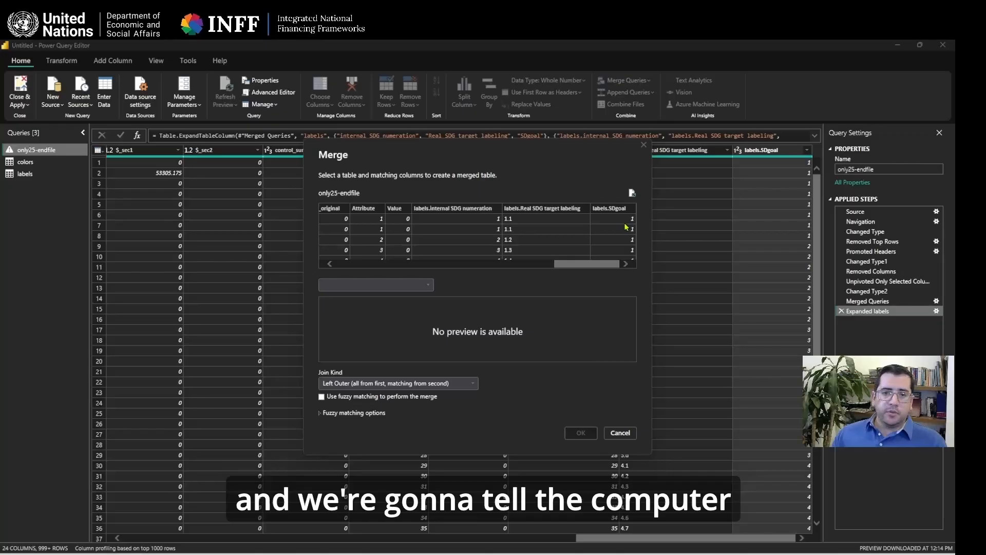
click(621, 208)
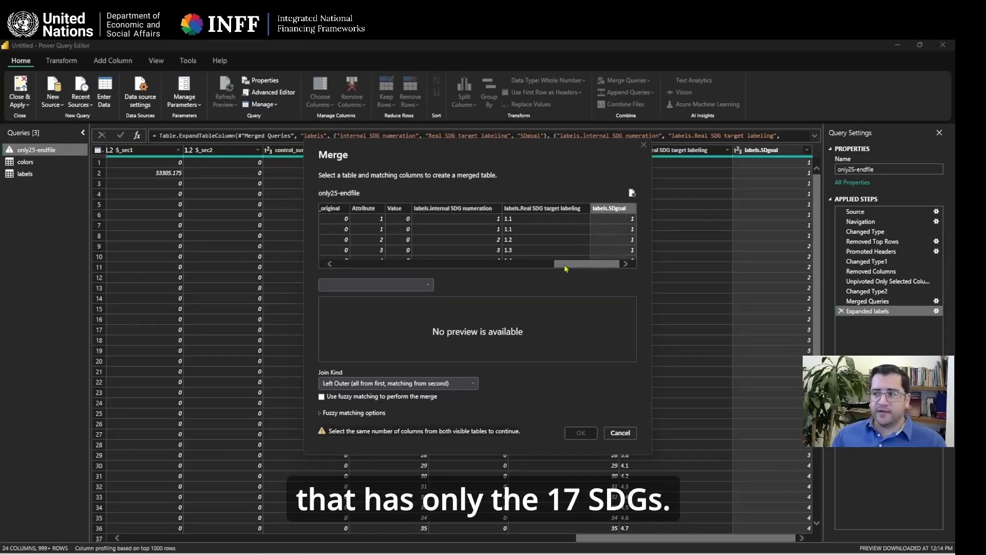
click(428, 285)
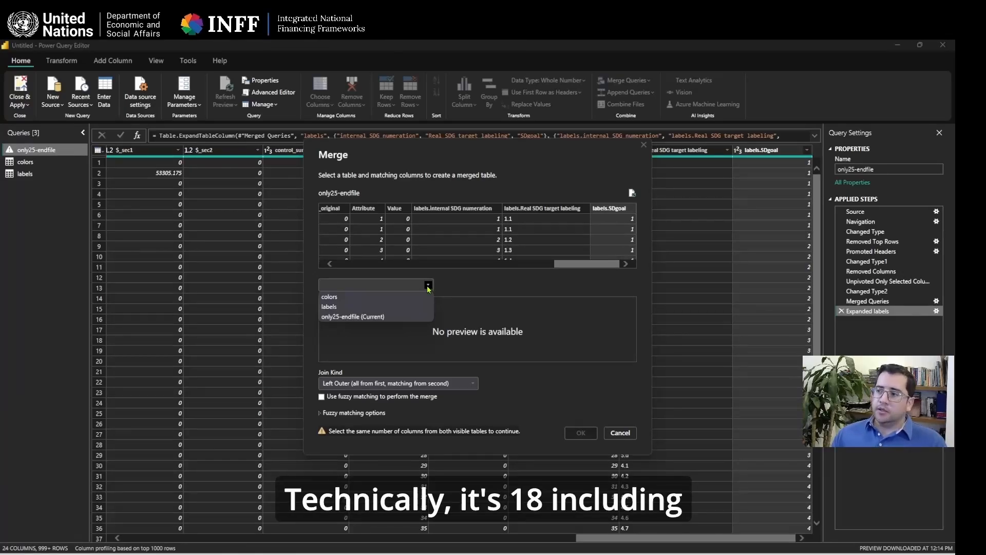
click(338, 298)
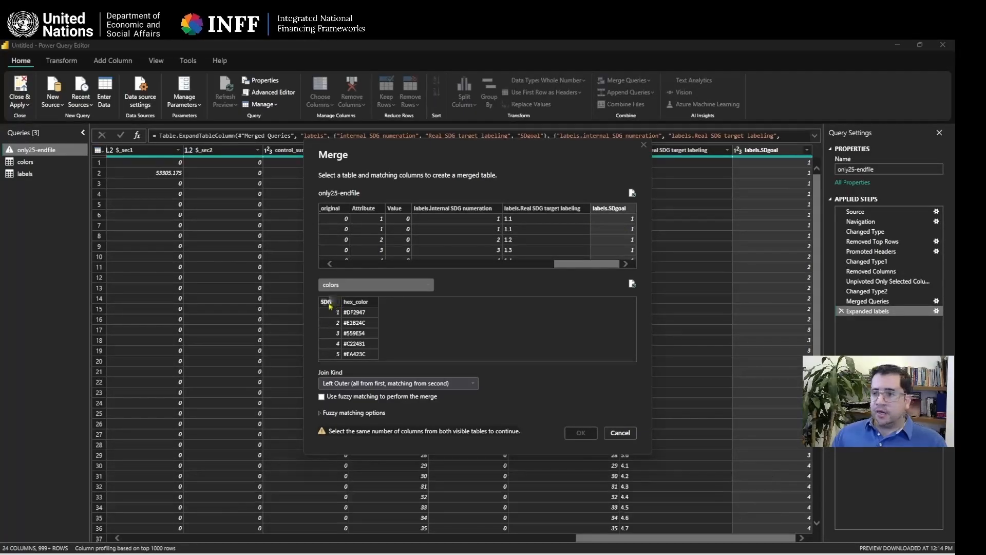
click(330, 304)
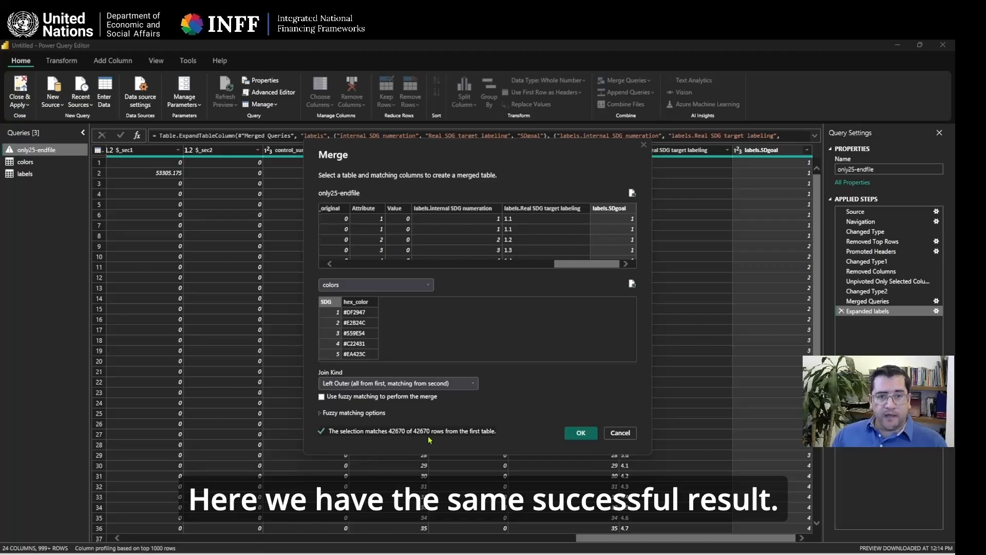
click(590, 432)
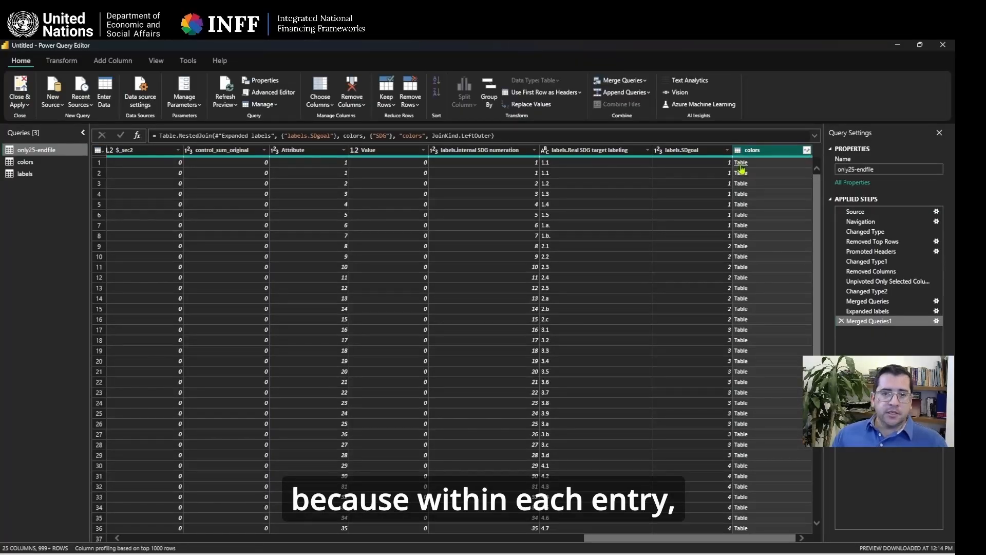
- Expand the merged colors column into SDG and hex_color, and close the query editor with the changes applied
click(807, 150)
click(754, 258)
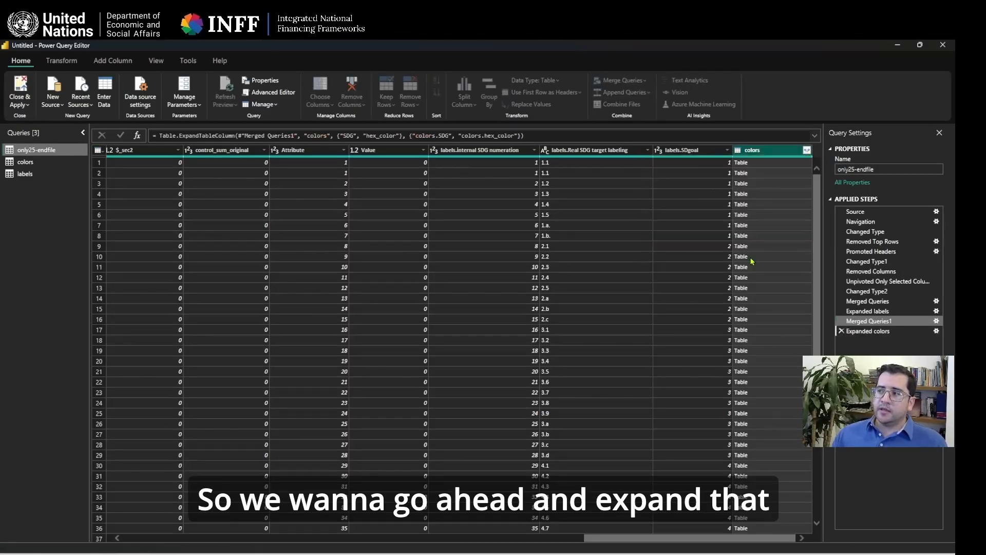
drag(606, 538, 638, 541)
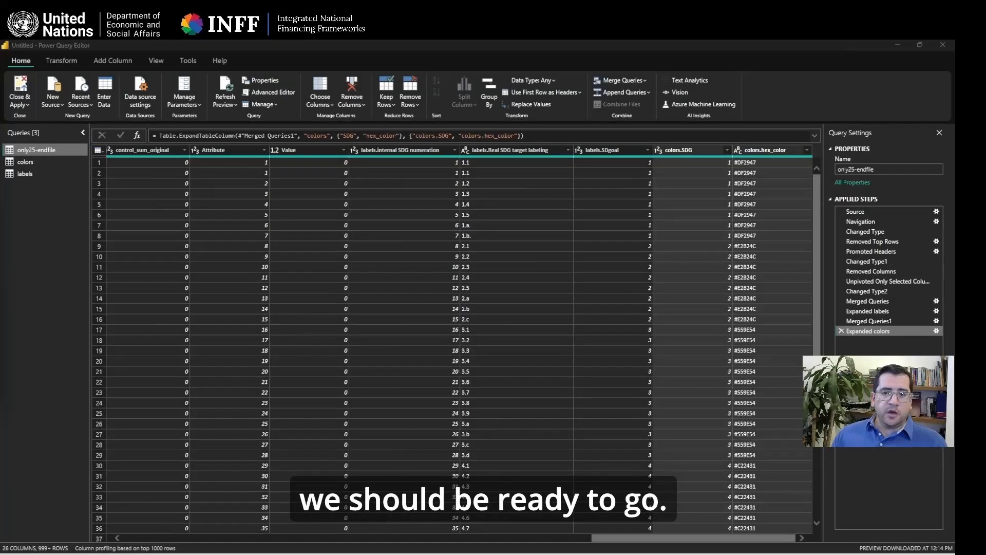
click(22, 85)
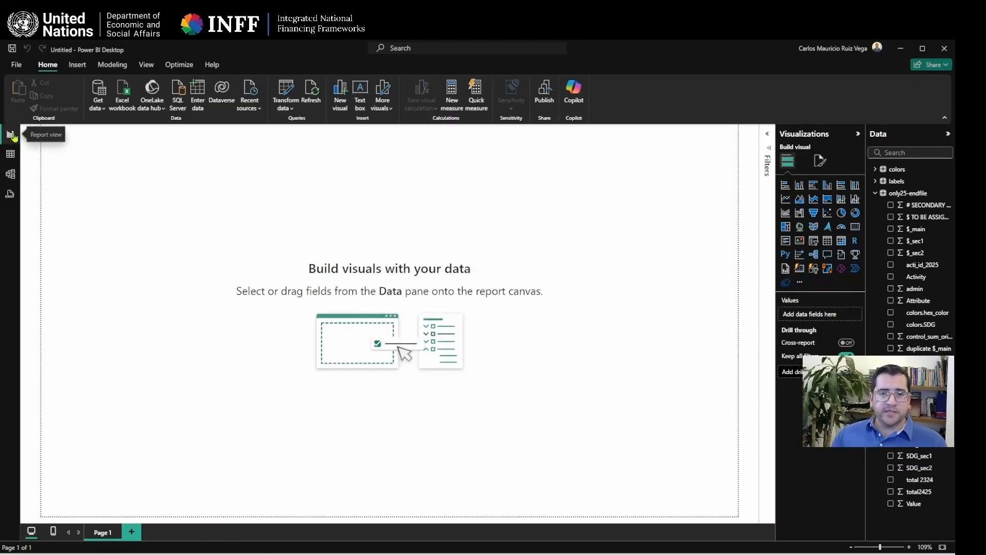
- Rearrange the data model diagram so the colors and labels tables sit below and on either side of only25-endfile
click(11, 175)
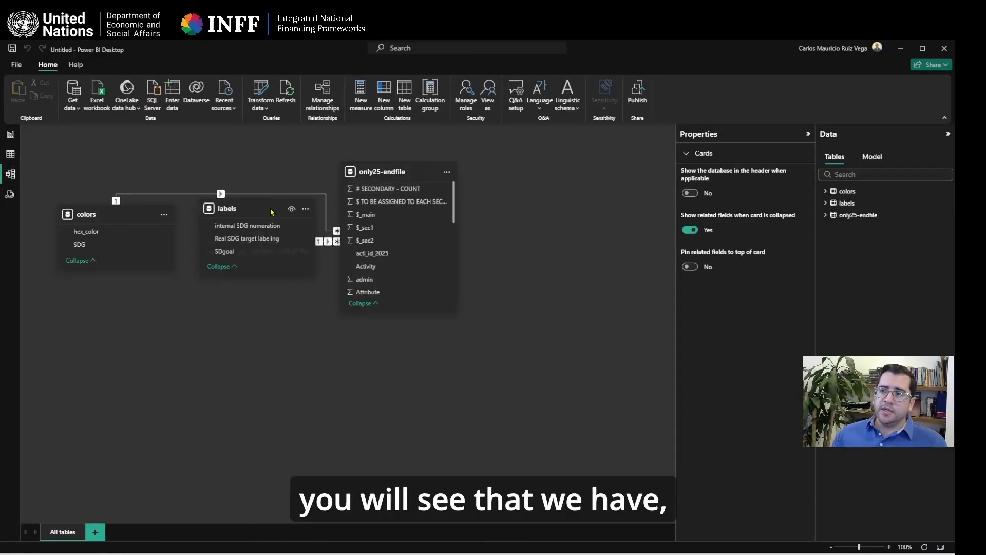
drag(271, 211, 546, 374)
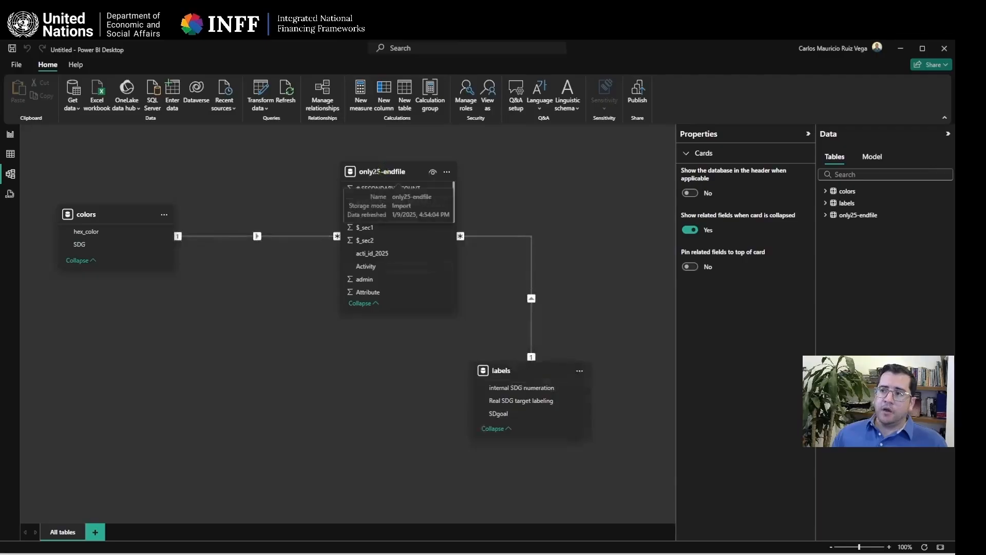
drag(384, 167, 301, 167)
drag(115, 224, 115, 354)
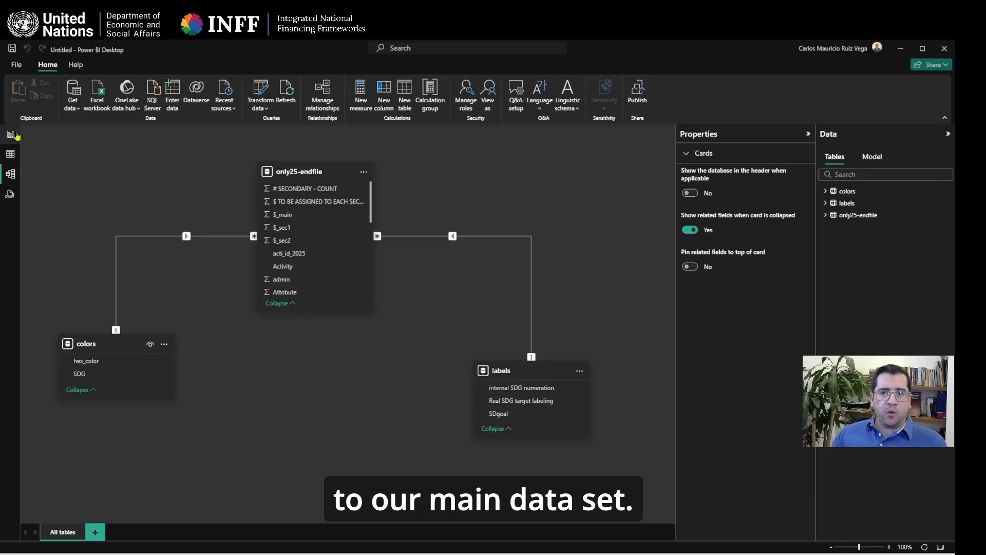
- Add an empty clustered column chart to the report page, move it to mid-height and widen it across most of the page
click(11, 135)
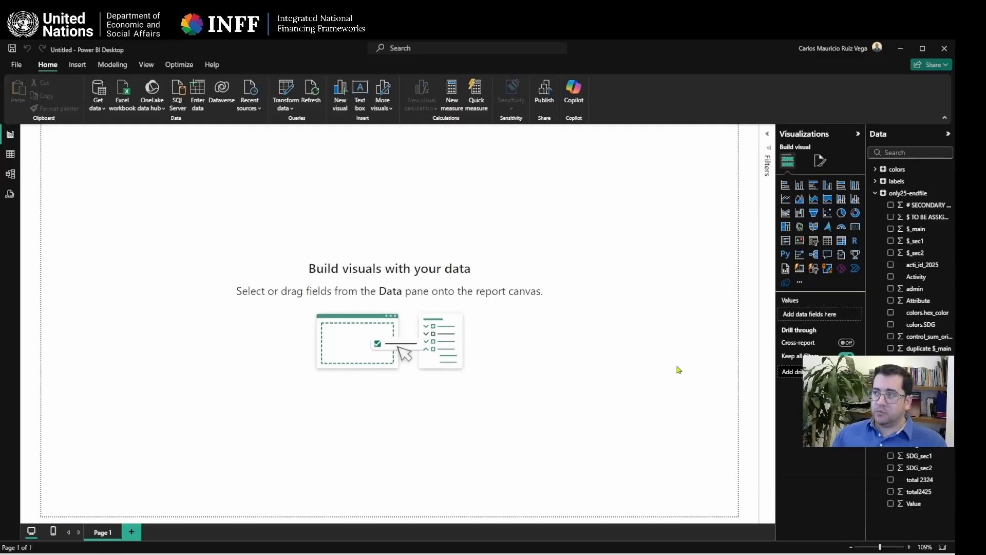
click(827, 187)
drag(131, 163, 254, 263)
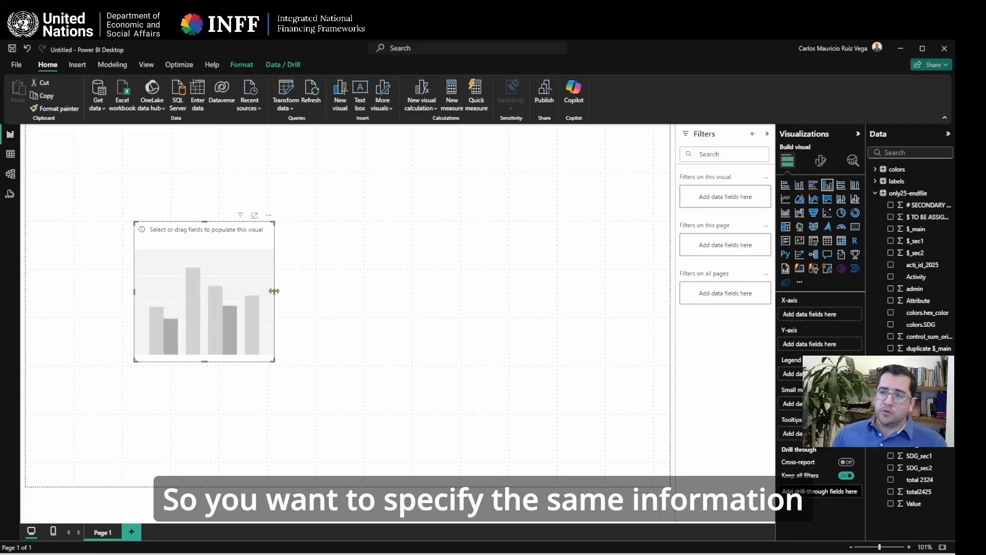
drag(274, 291, 428, 308)
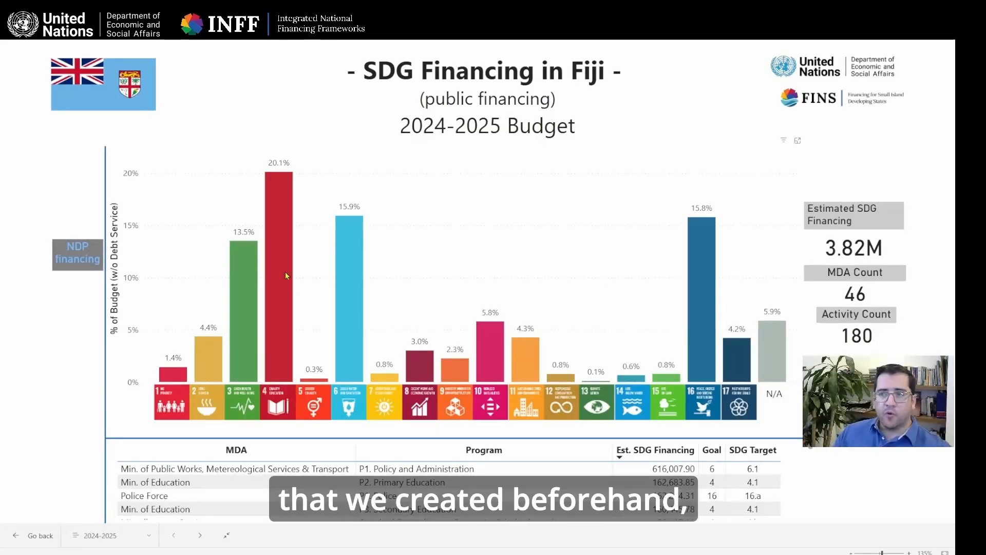
mouse_move(267, 248)
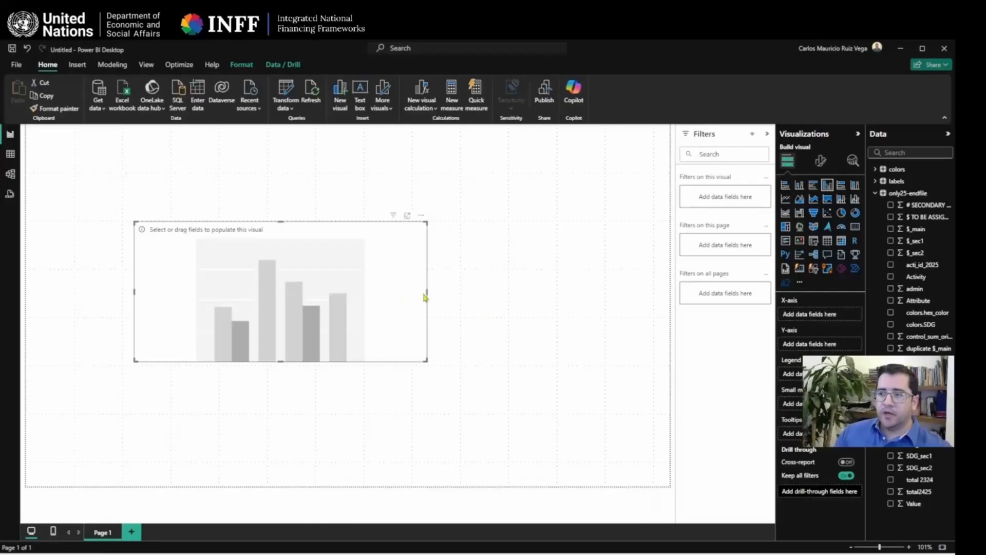
drag(426, 291, 603, 306)
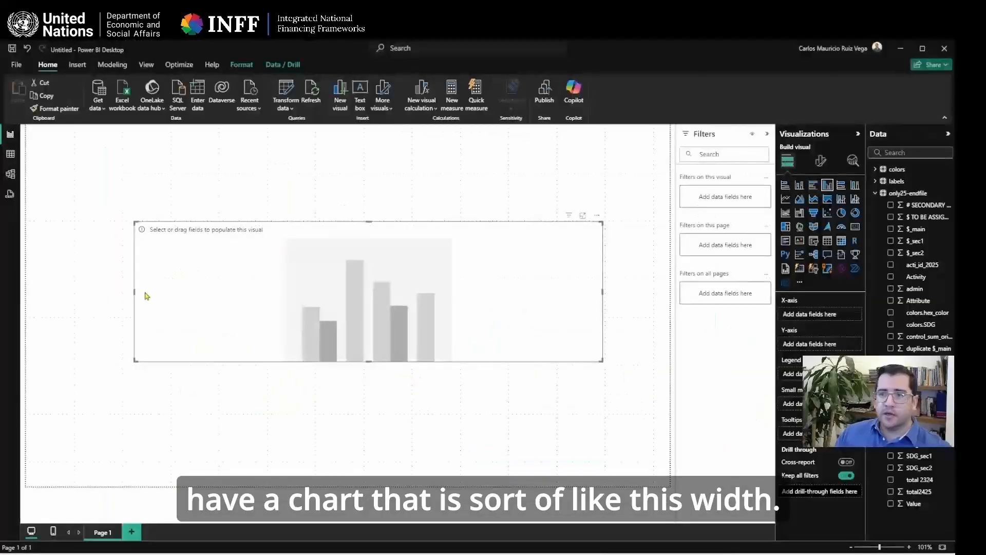
drag(134, 290, 108, 291)
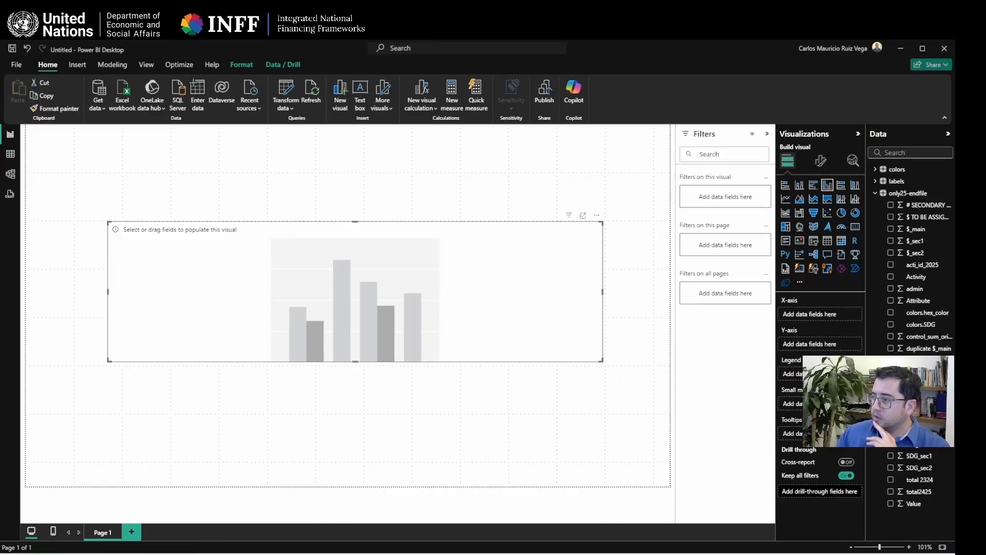
- Assign labels.Real SDG target labeling to the empty column chart's X-axis and Value to its Y-axis
drag(926, 396, 863, 342)
drag(835, 317, 834, 317)
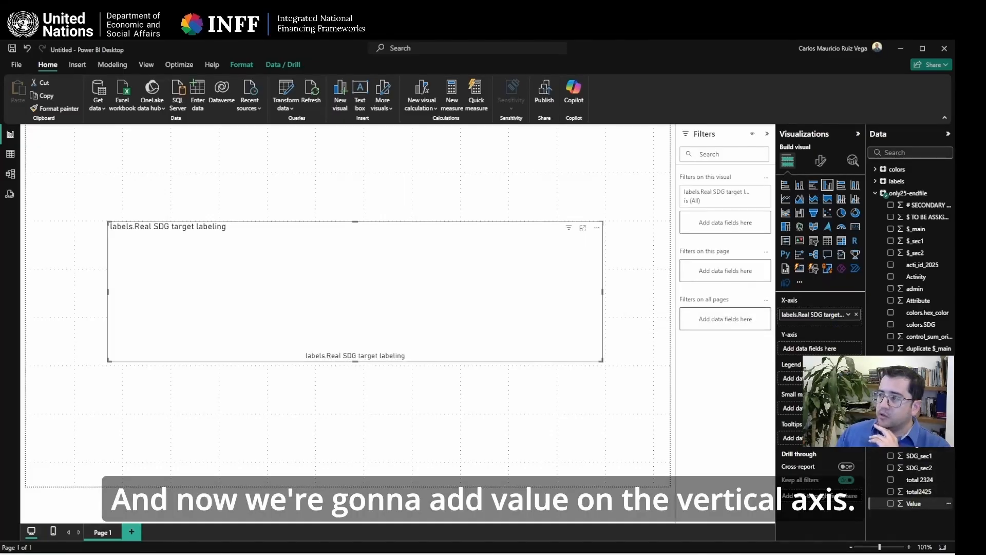
drag(915, 504, 820, 349)
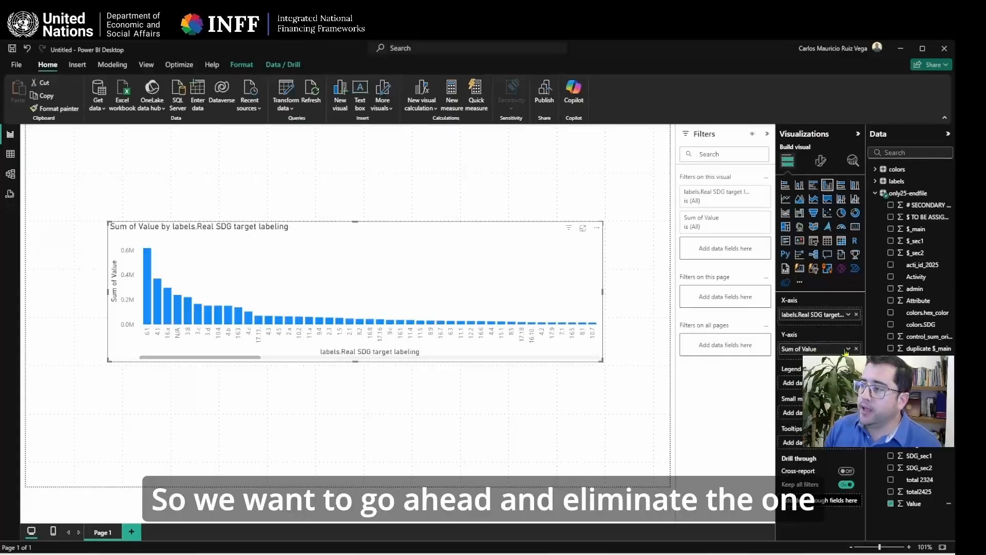
- Replace the chart's X-axis field with labels.SDgoal from only25-endfile
click(856, 315)
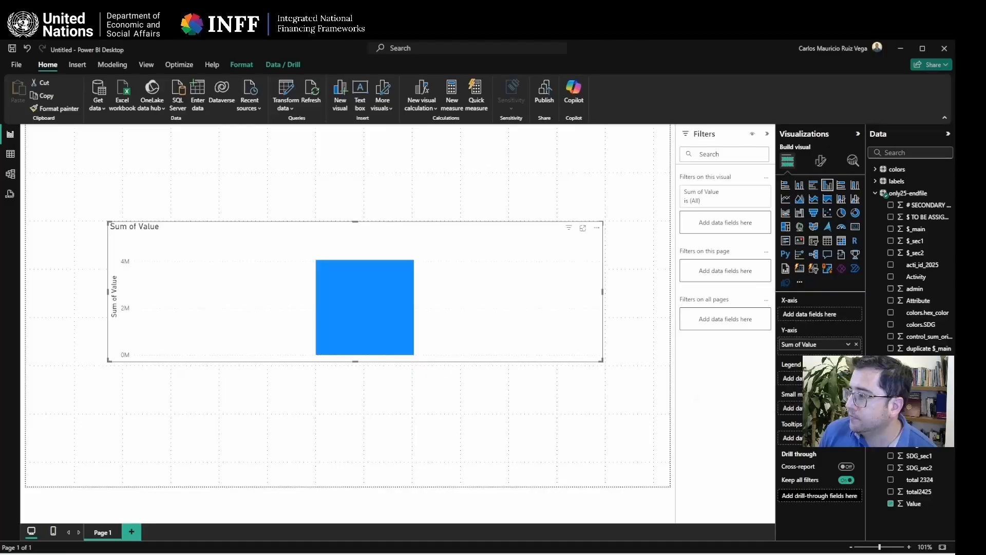
click(891, 384)
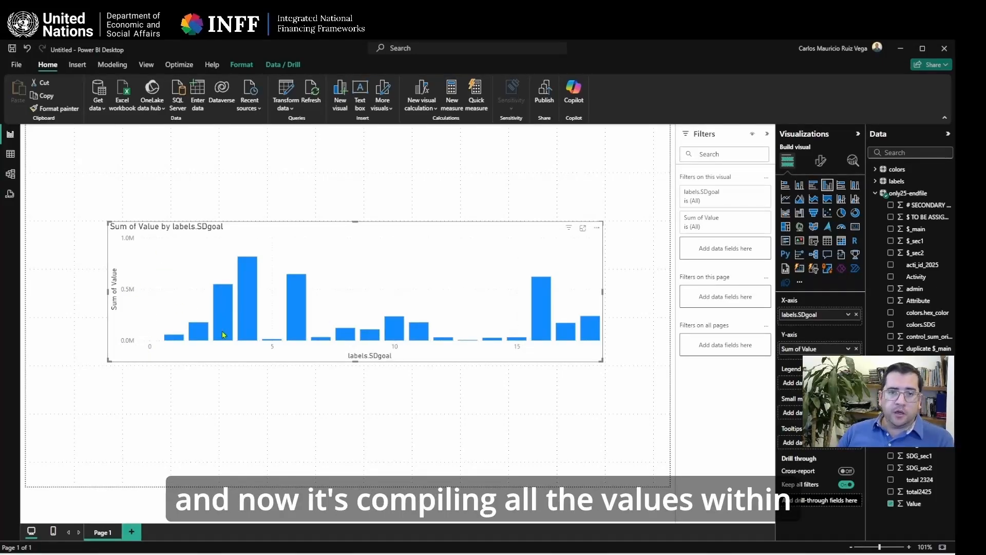
mouse_move(224, 335)
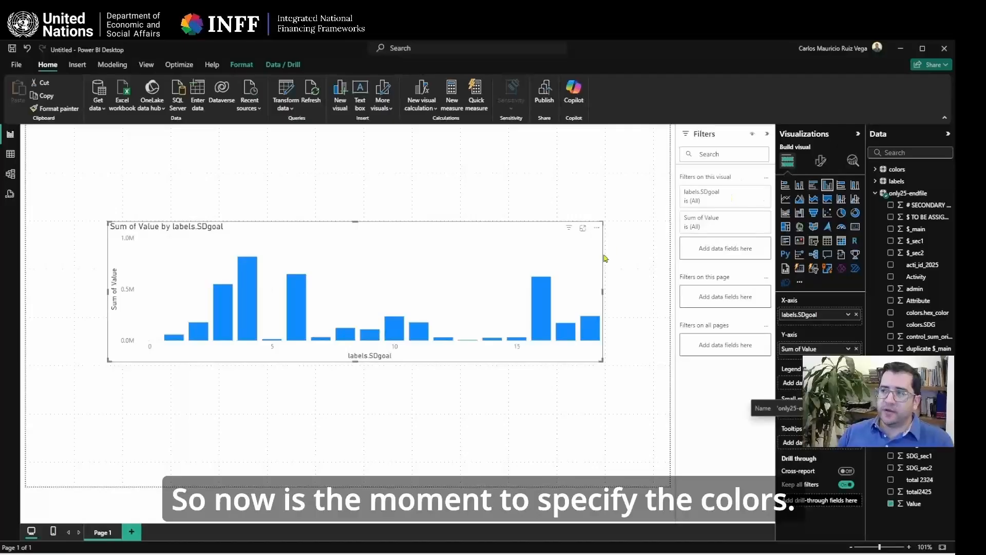
- Make the column chart taller and shift it slightly up and to the left on the report page
drag(600, 360, 594, 403)
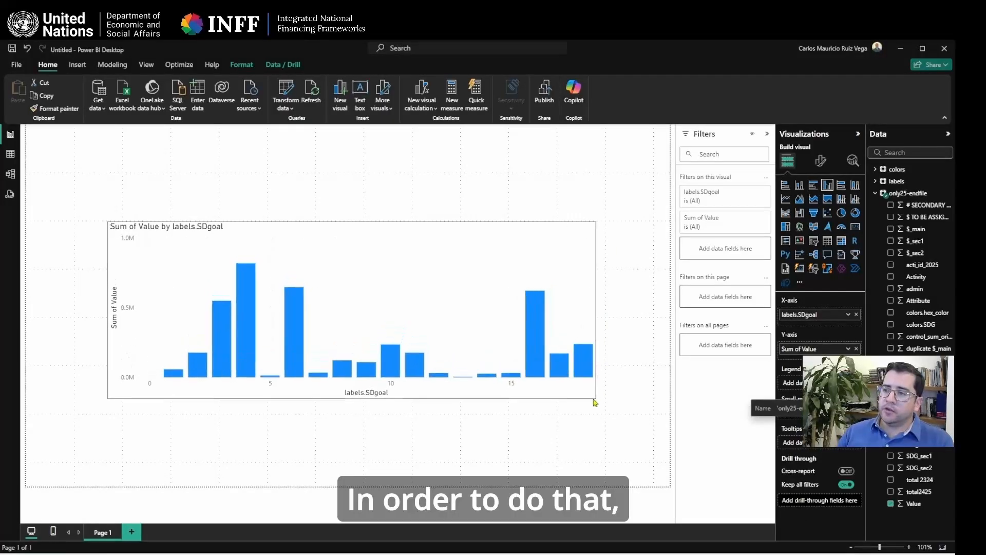
drag(351, 222, 352, 202)
drag(436, 223, 414, 216)
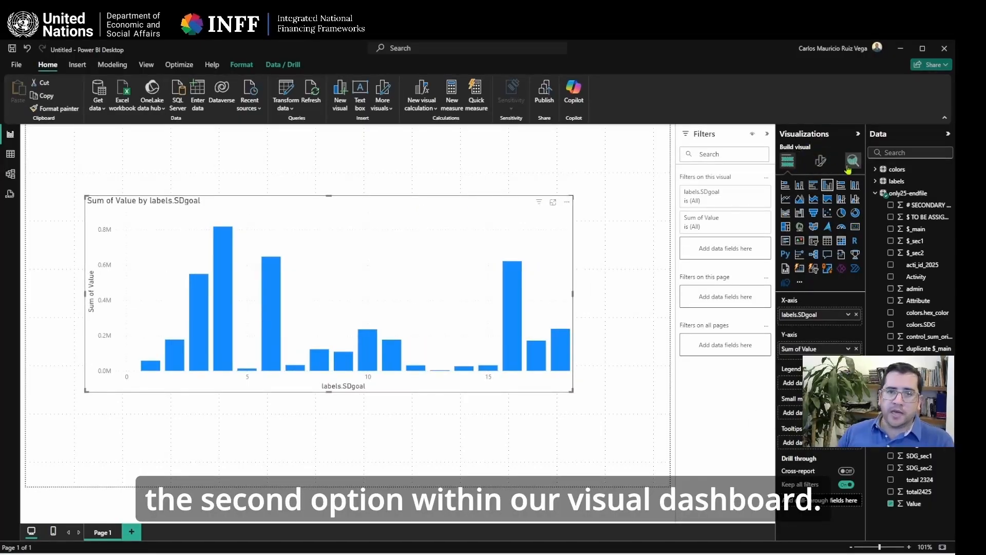
click(821, 161)
click(788, 161)
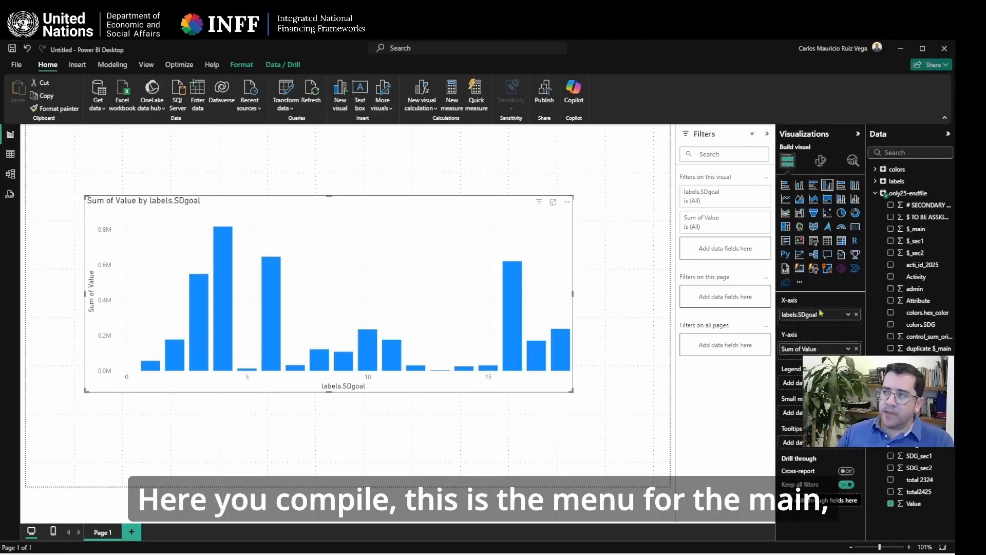
click(820, 164)
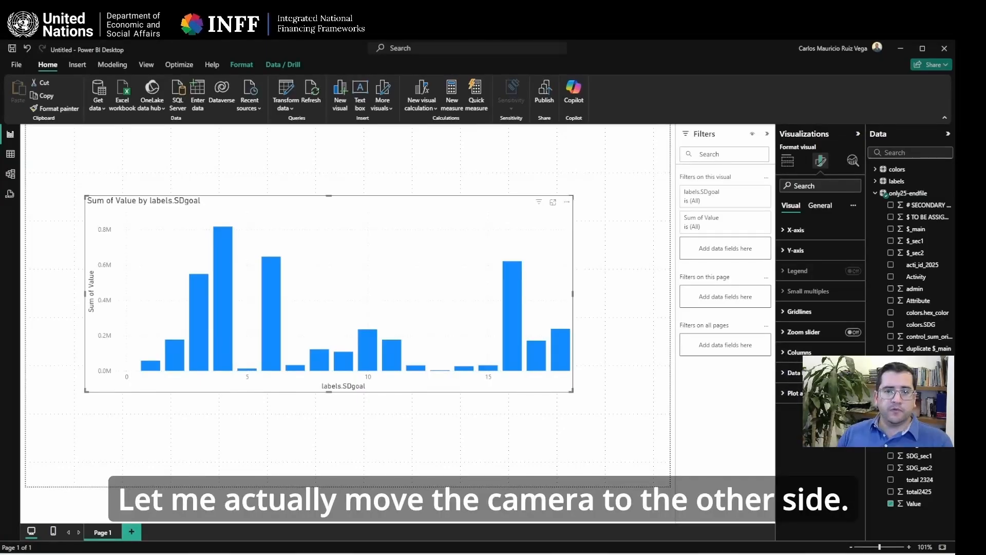
drag(878, 401, 878, 86)
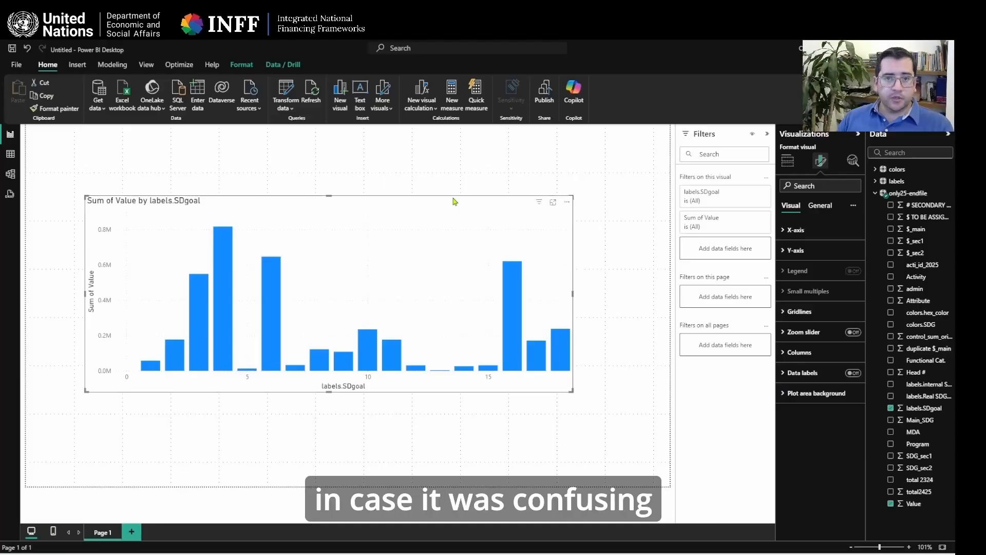
- Delete the Sum of Value by labels.SDgoal chart from the report page
click(590, 376)
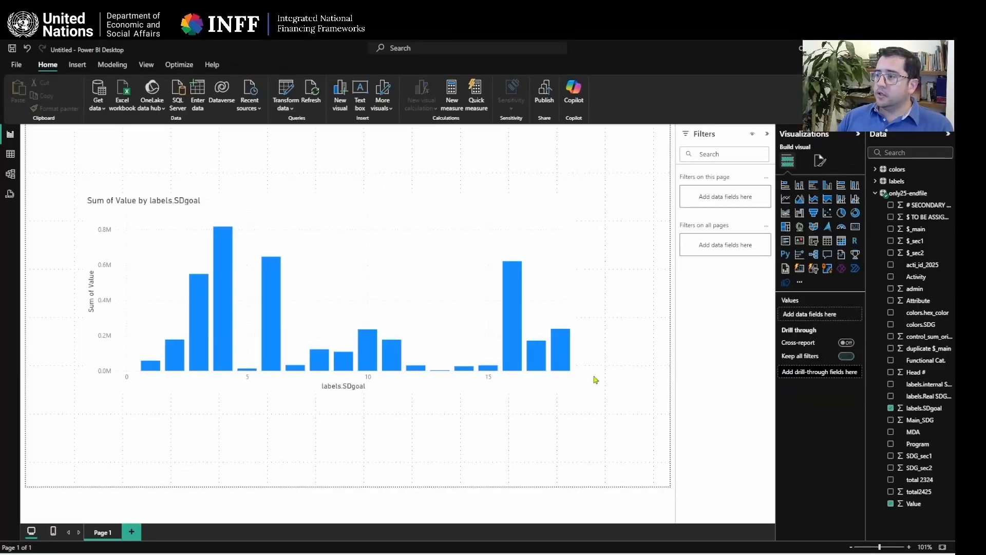
click(536, 204)
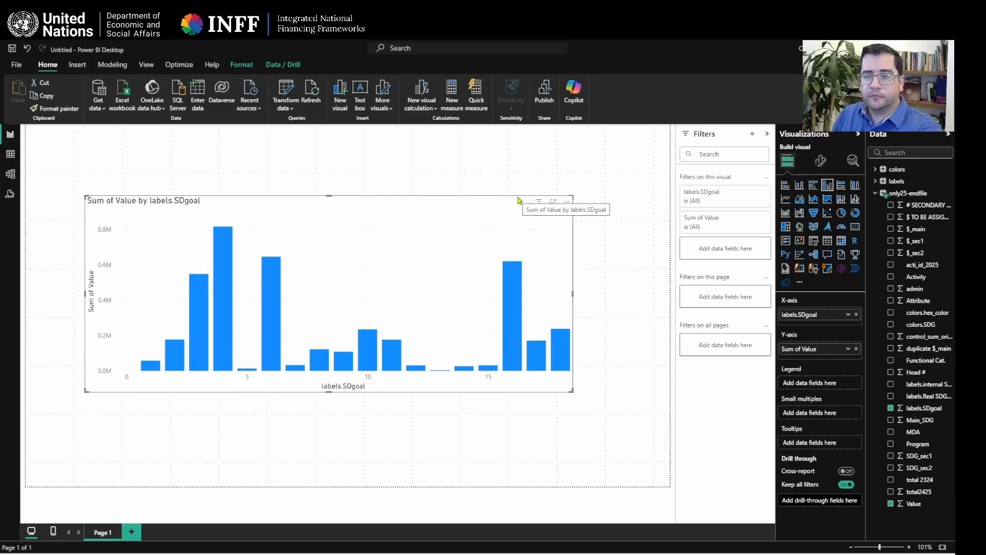
key(Delete)
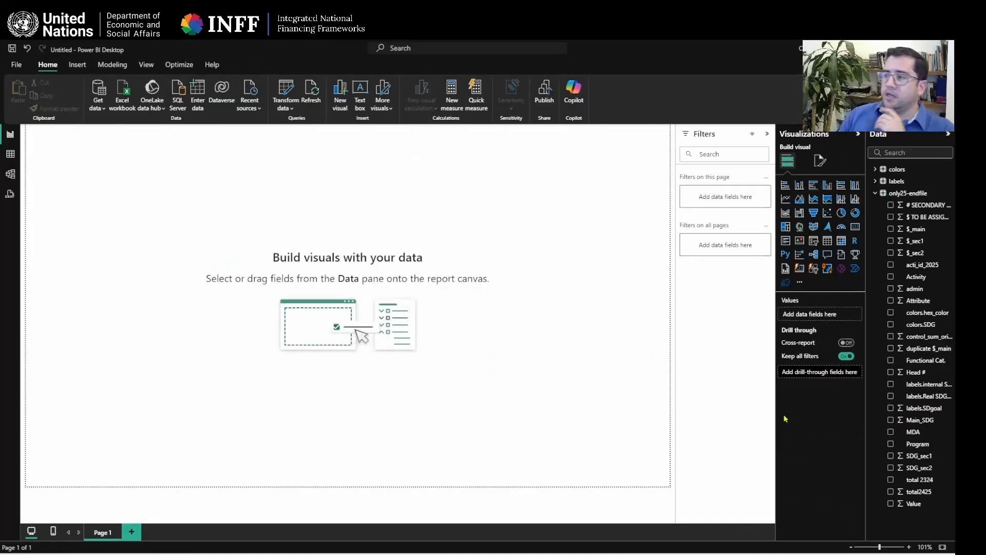
- Add a new clustered column chart, place it around the middle of the page and enlarge its width and height
click(828, 186)
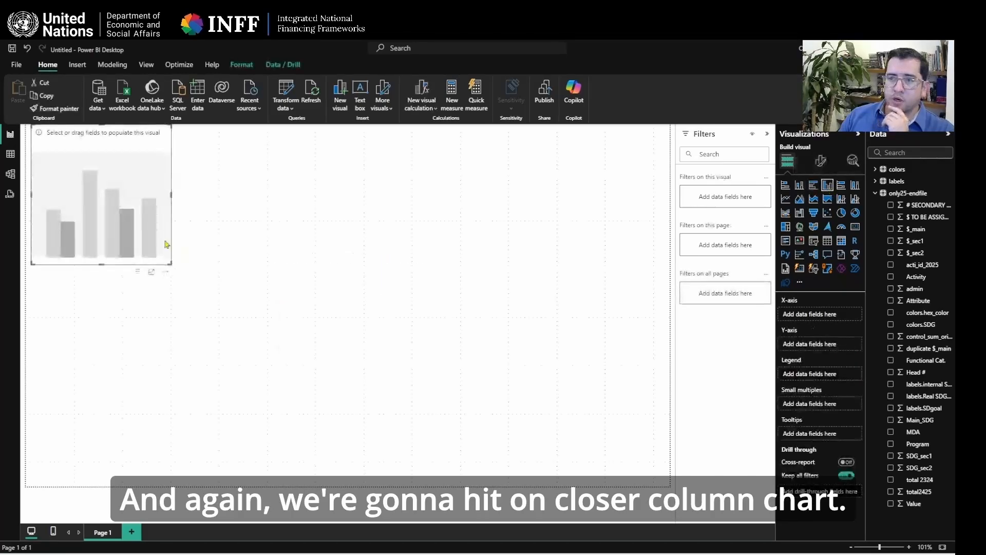
drag(165, 228, 494, 298)
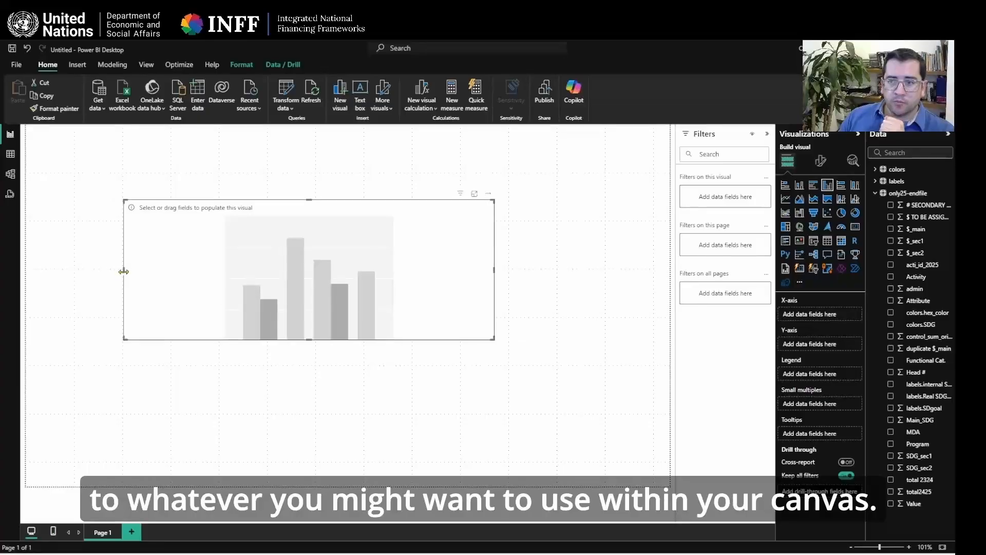
drag(124, 271, 101, 271)
drag(309, 339, 308, 379)
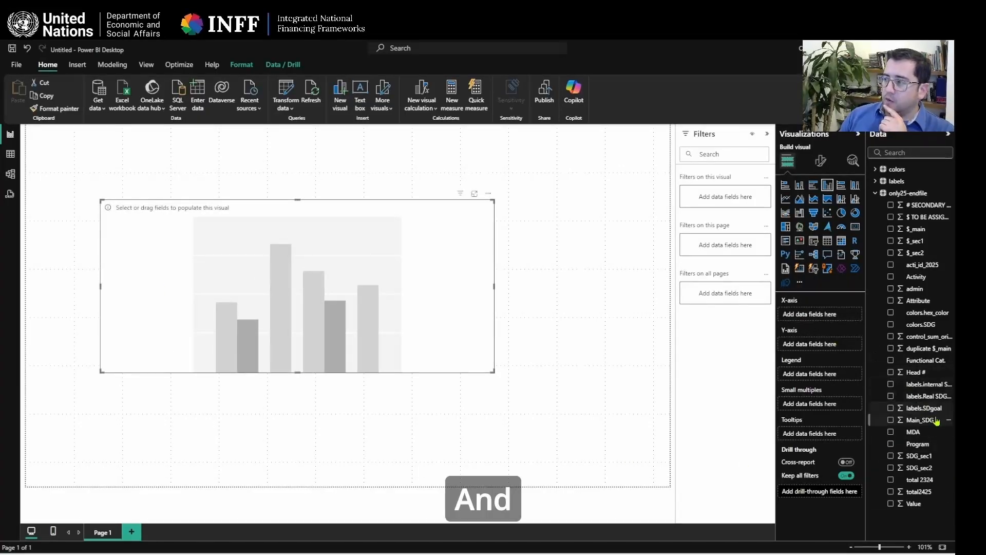
- Assign labels.SDgoal to the chart's X-axis and Value to its Y-axis, and widen the chart further to the right
drag(922, 408, 808, 319)
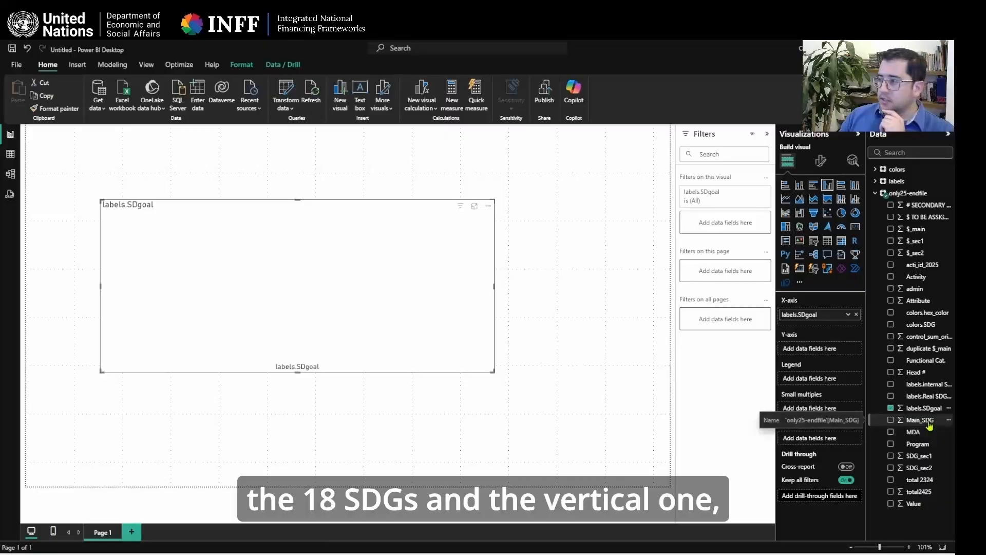
drag(920, 503, 837, 348)
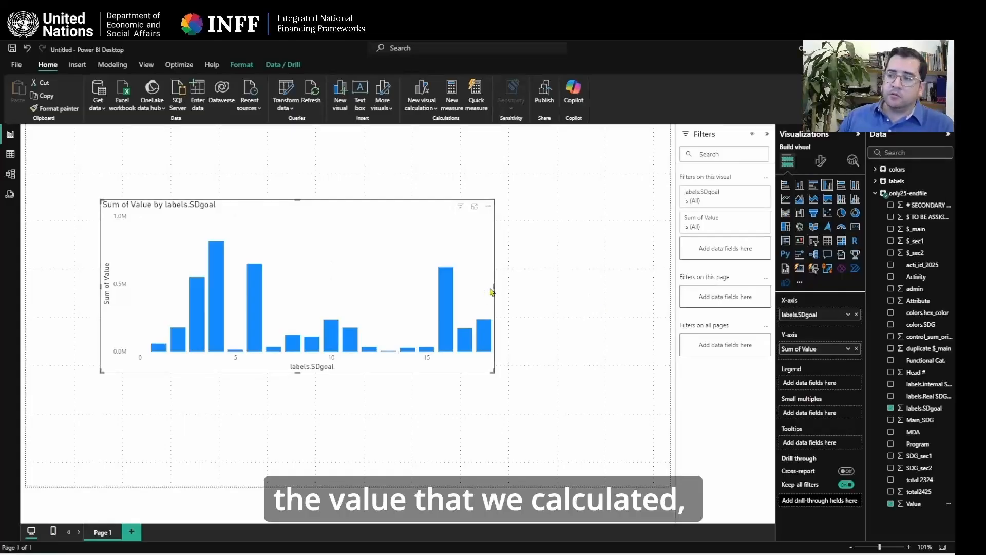
drag(493, 286, 592, 287)
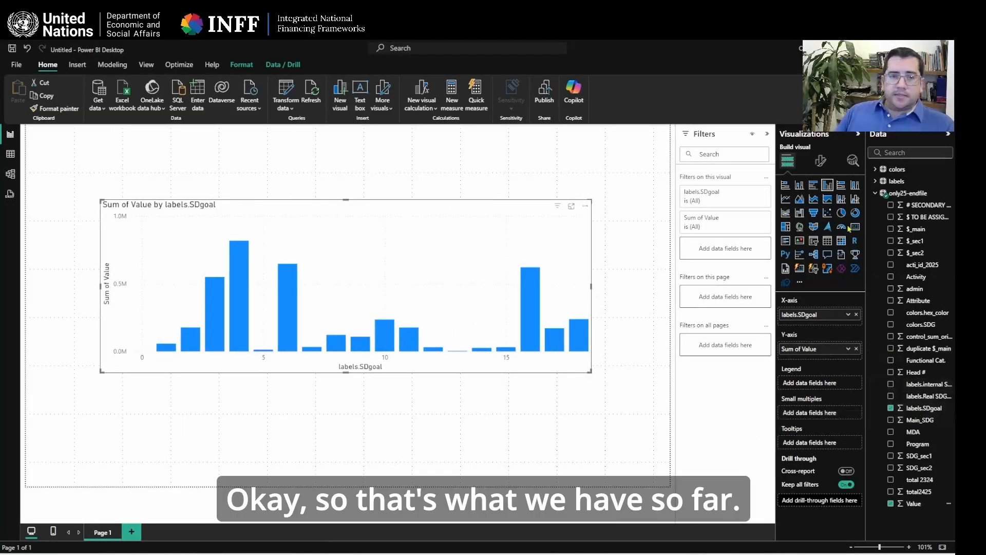
- Color the chart's columns by field value, based on colors.hex_color from only25-endfile with First as the summarization
click(823, 163)
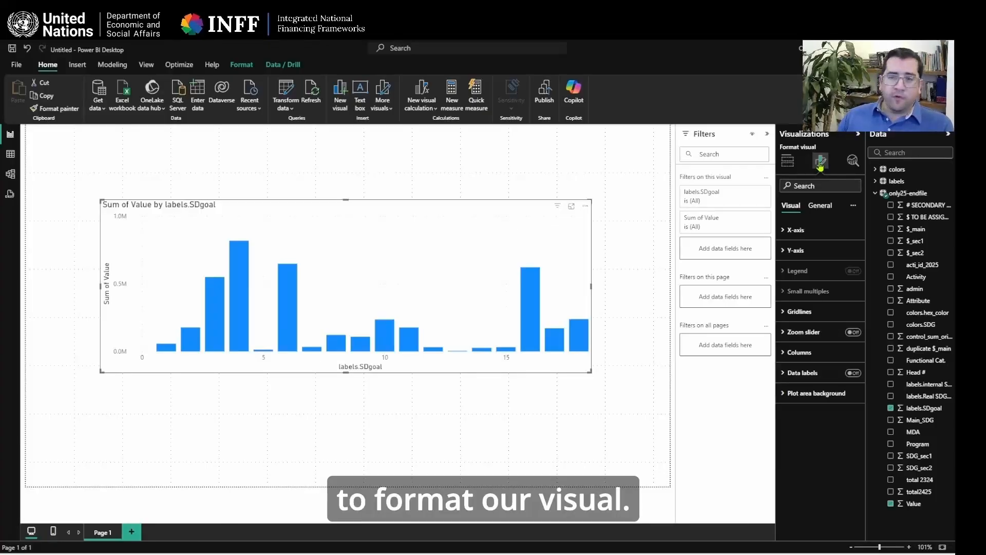
click(783, 354)
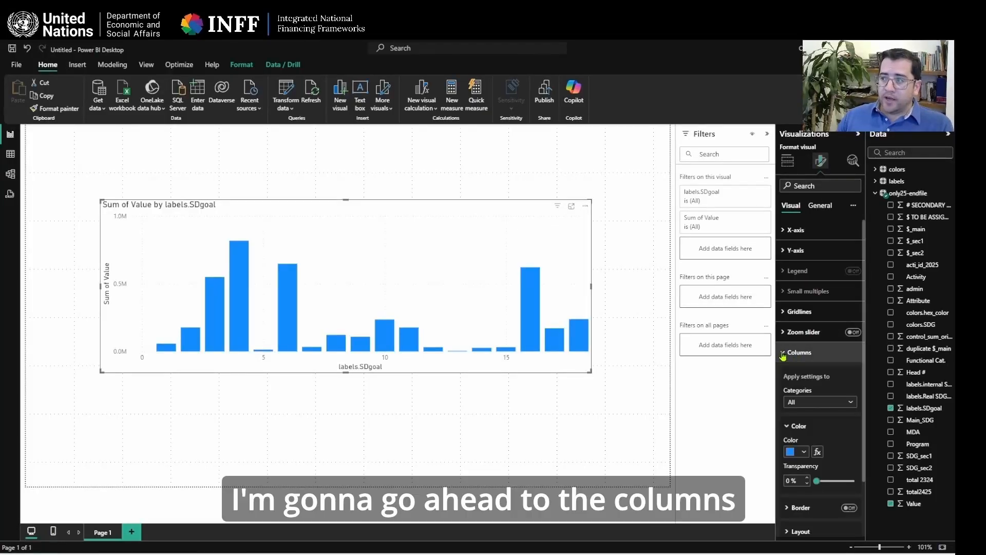
click(819, 453)
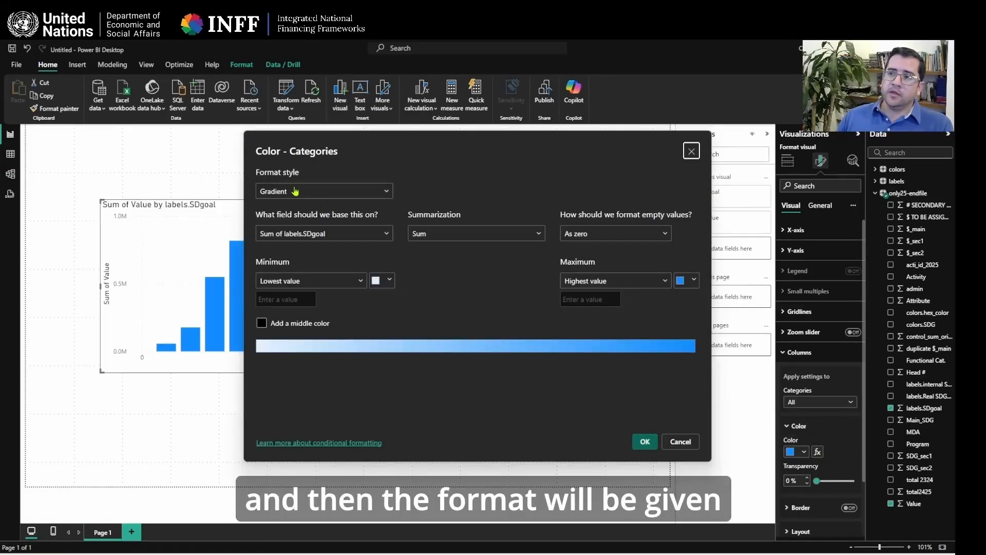
click(311, 194)
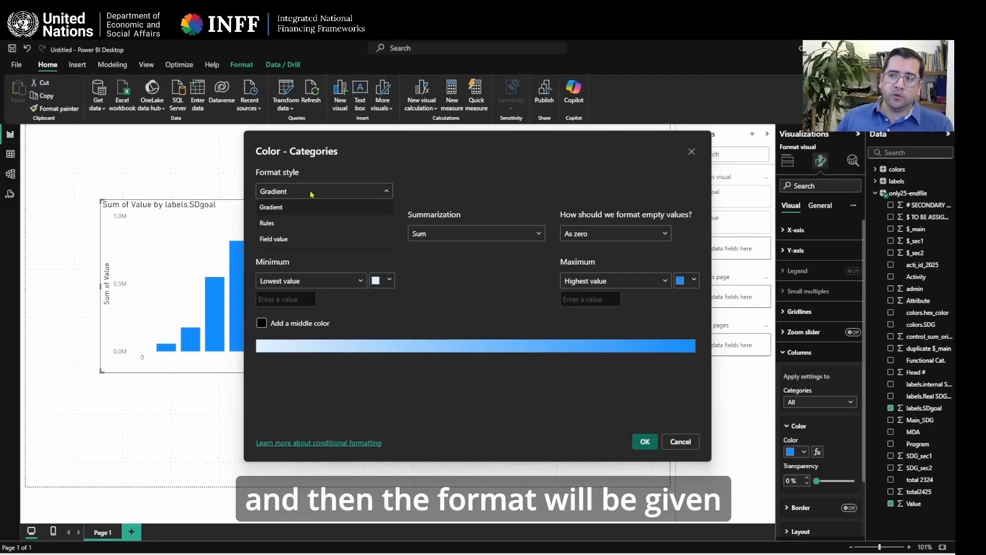
click(290, 239)
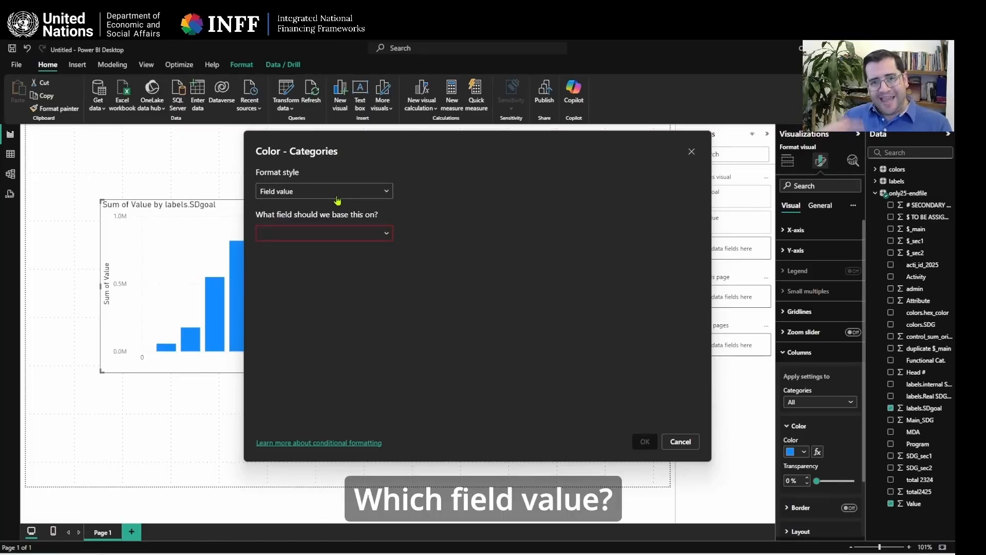
click(329, 235)
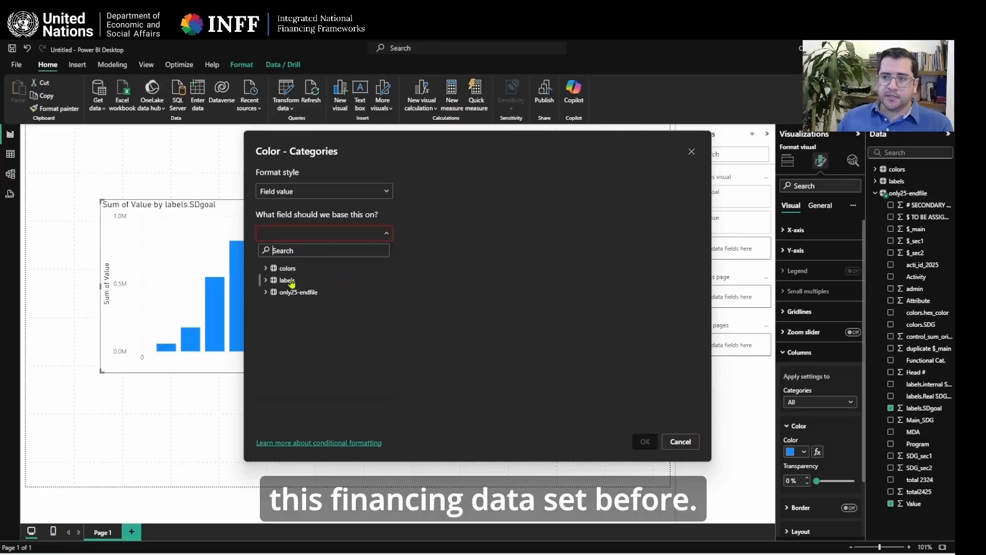
click(266, 293)
scroll(334, 360, down, 6)
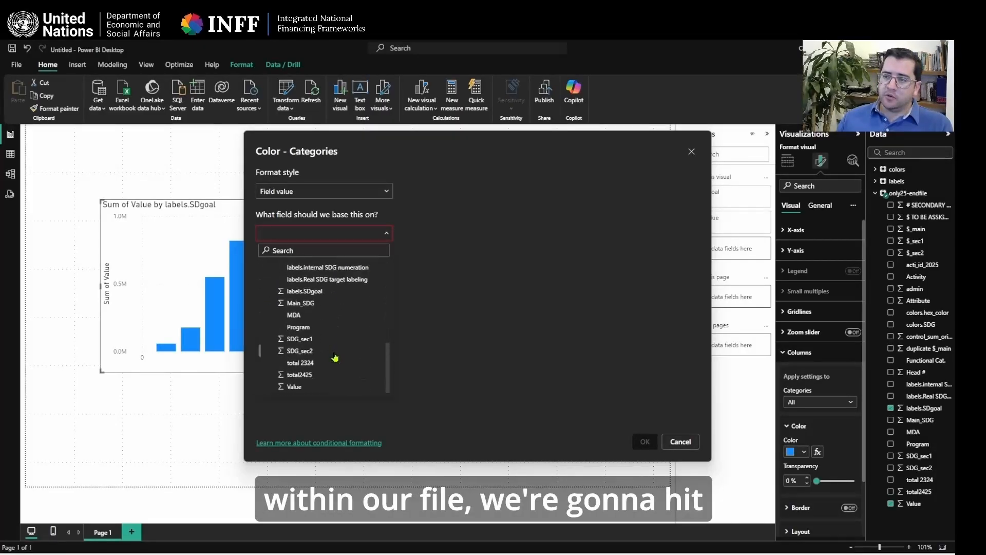
scroll(334, 364, up, 6)
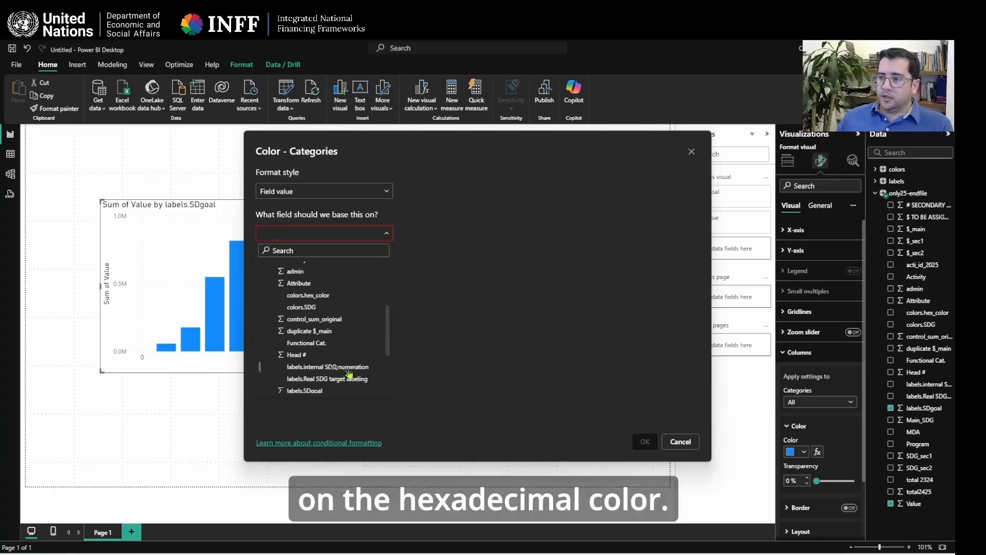
click(327, 345)
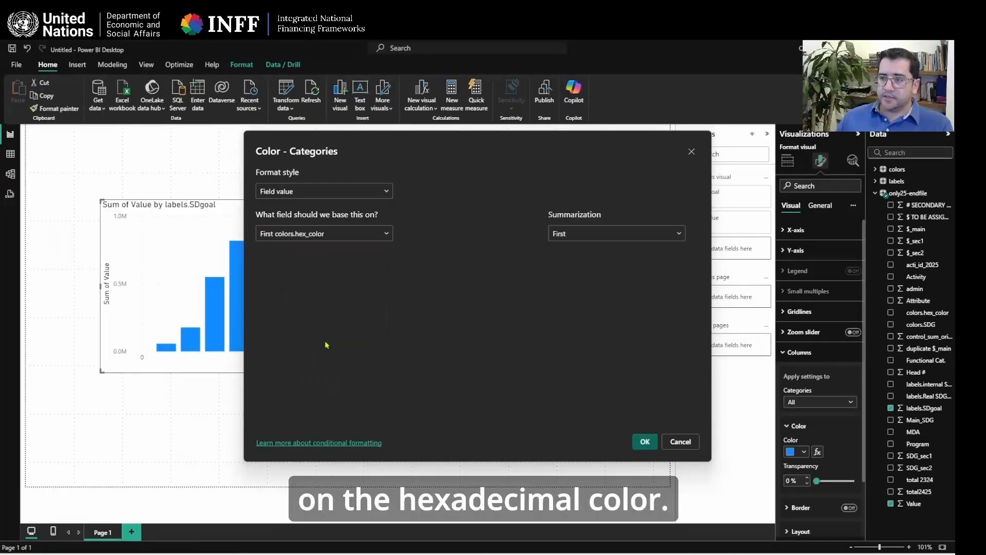
click(644, 443)
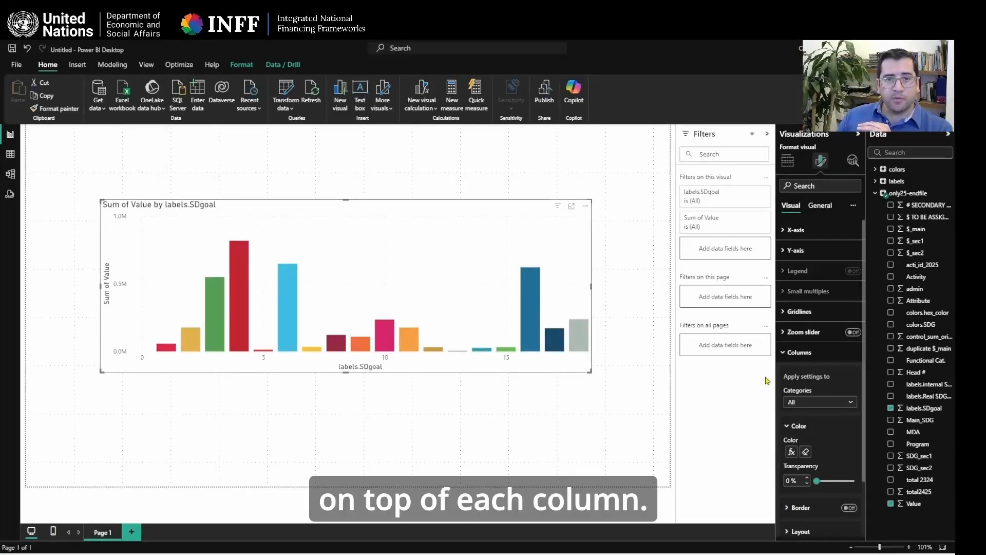
- Collapse the column formatting options and turn on data labels for the chart
scroll(832, 445, down, 2)
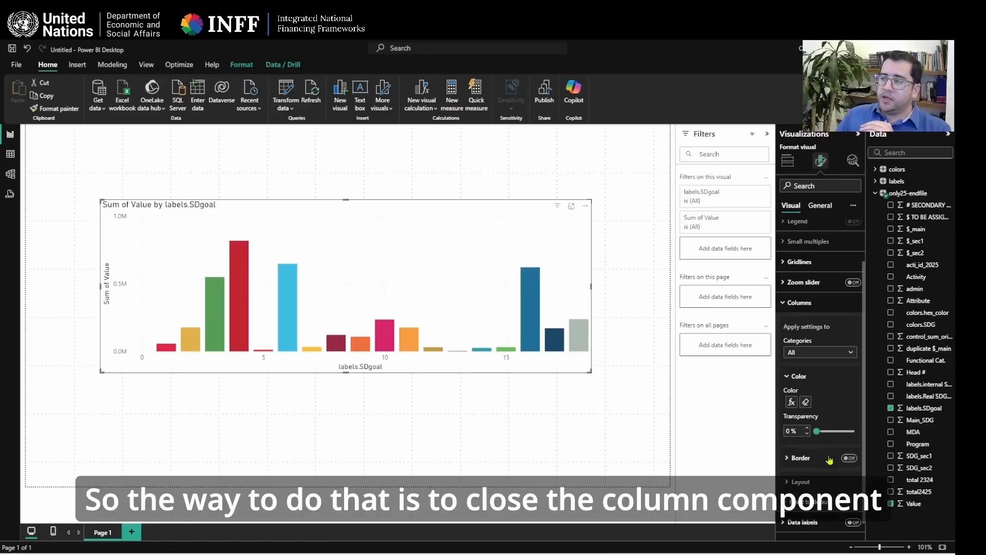
click(799, 303)
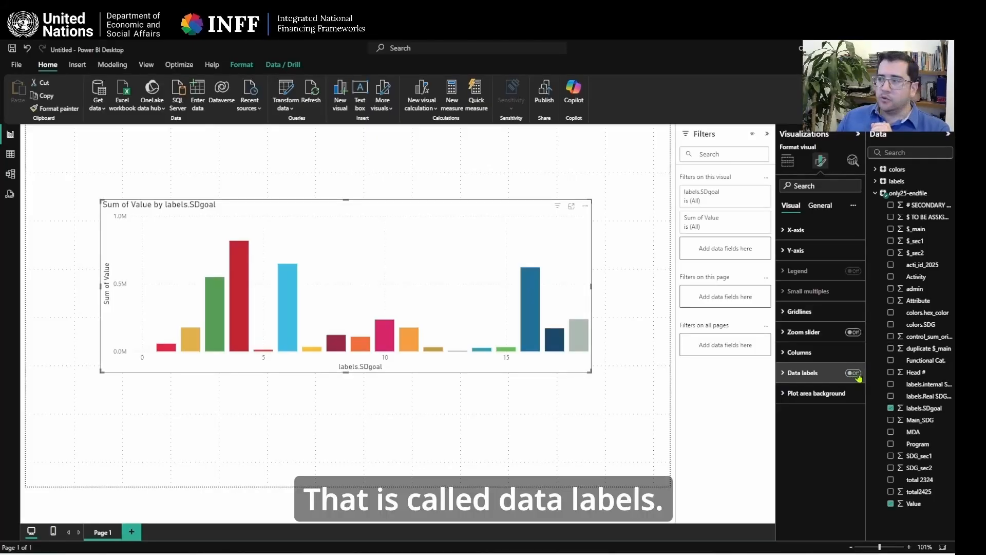
click(858, 376)
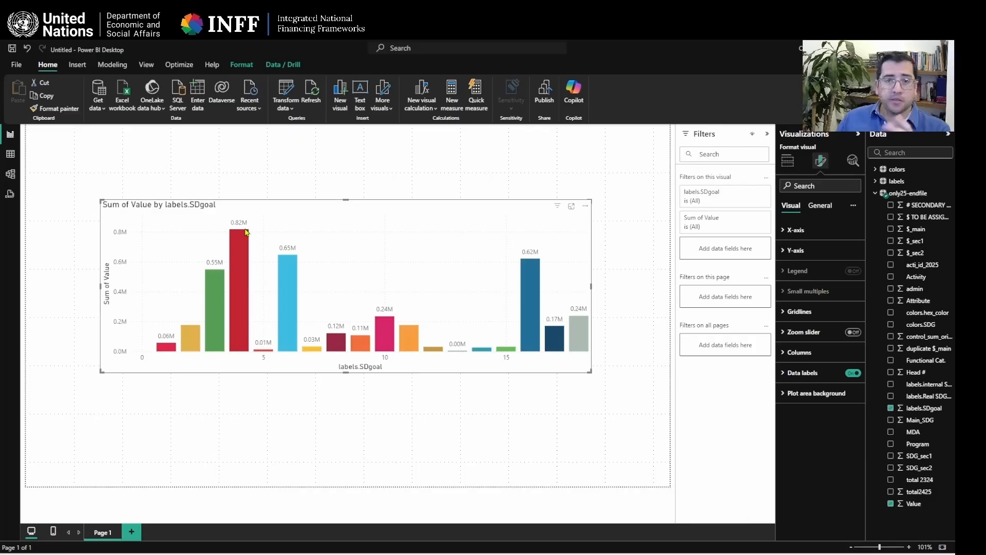
- Show the chart's Y-axis Sum of Value as percent of grand total
click(787, 160)
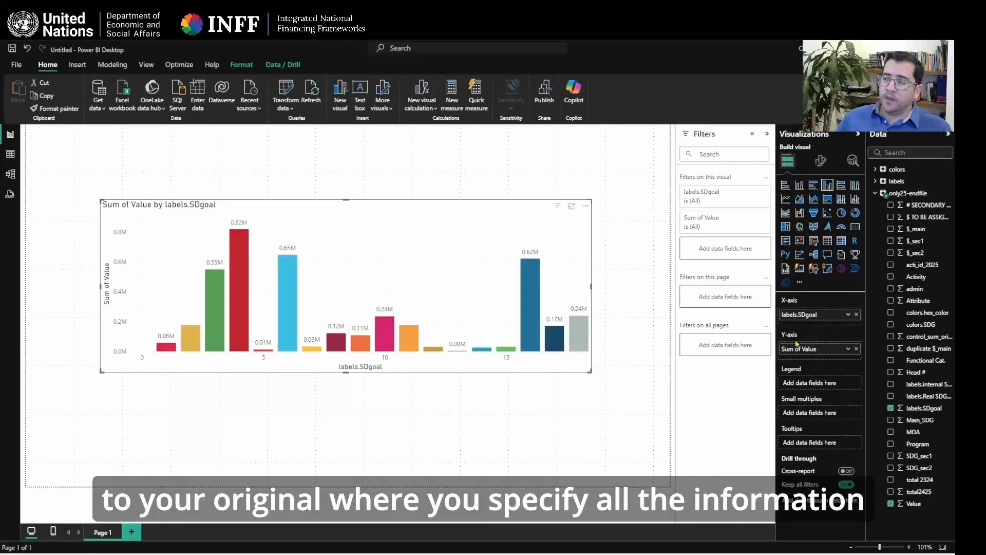
click(849, 350)
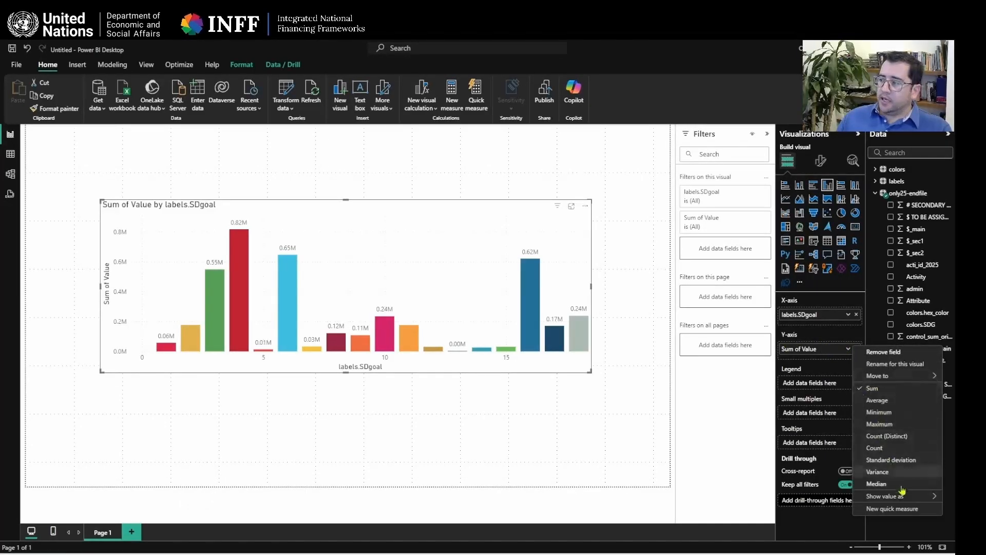
mouse_move(906, 500)
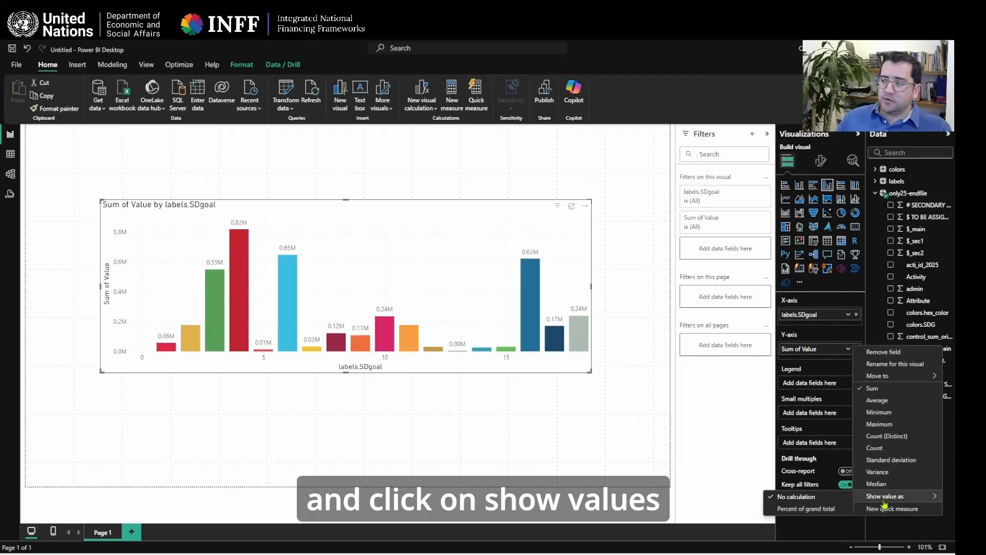
click(834, 509)
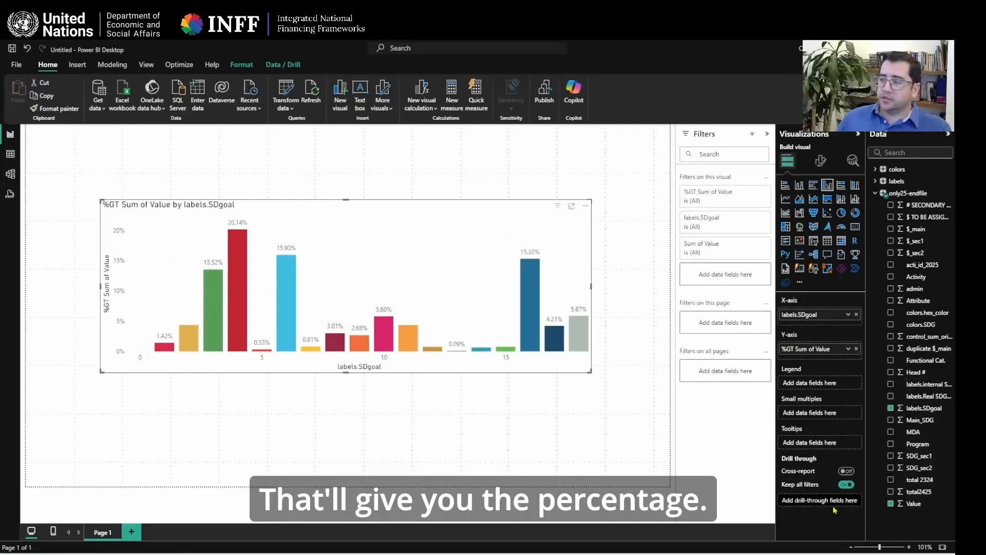
- Set the decimal places of the chart's data label values to 1 and deselect the chart
click(821, 161)
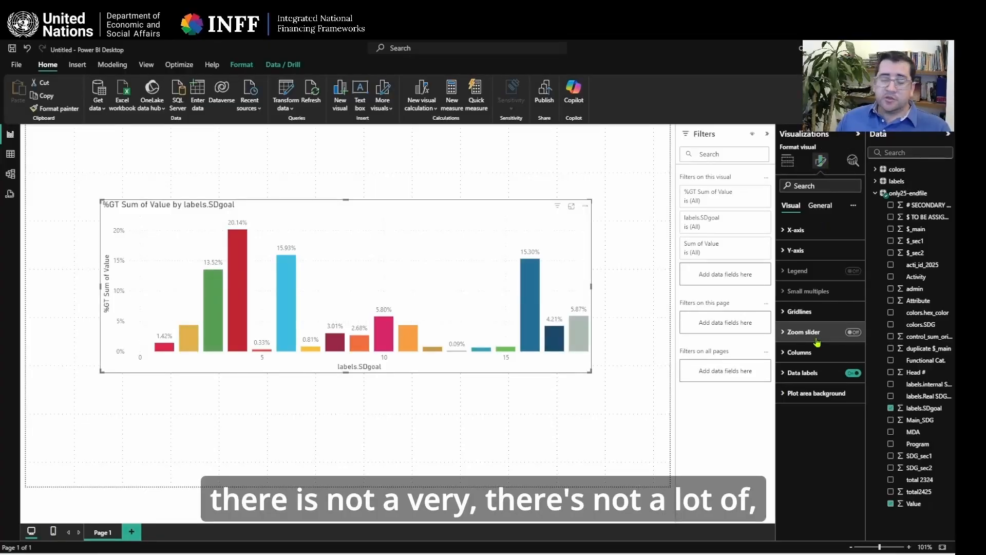
click(785, 377)
scroll(822, 360, down, 3)
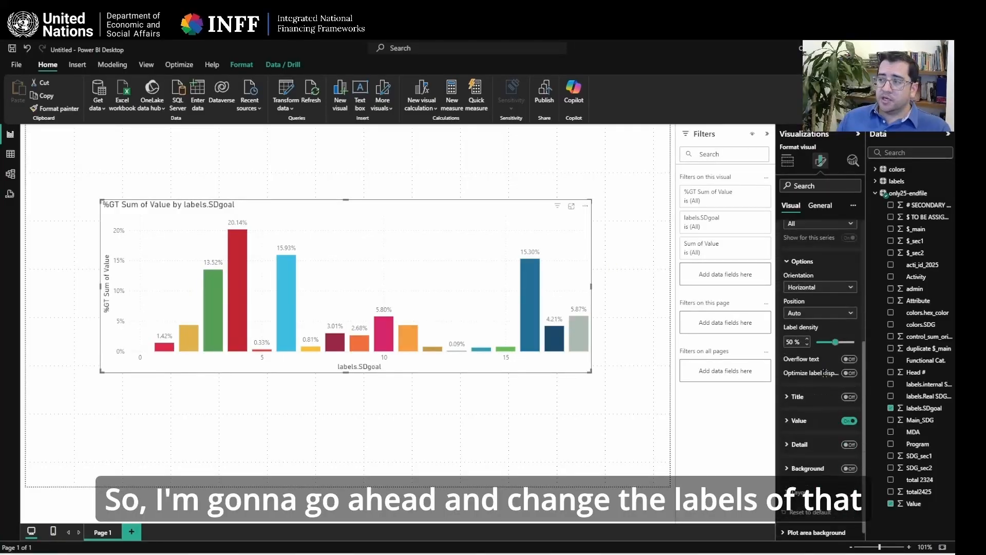
scroll(839, 414, down, 1)
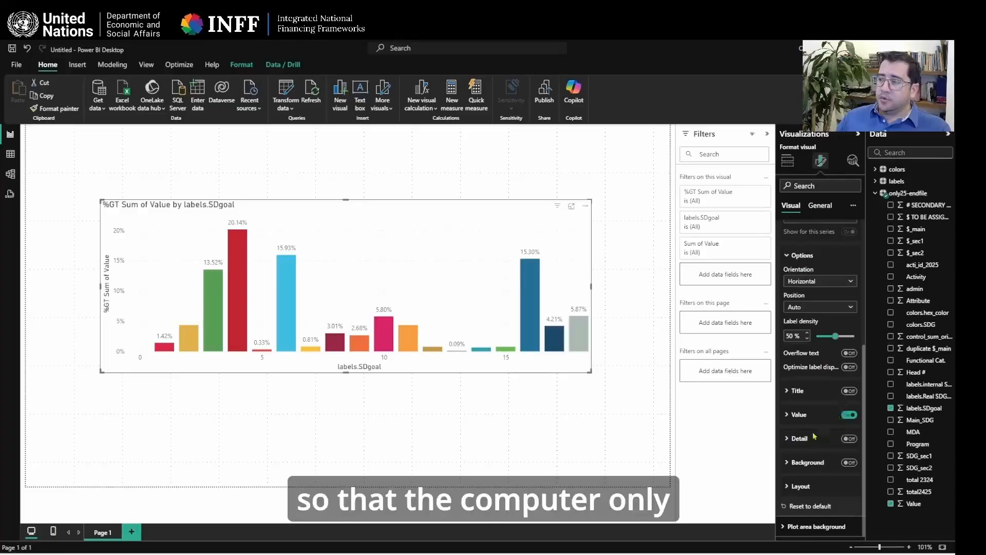
click(788, 415)
scroll(810, 428, down, 3)
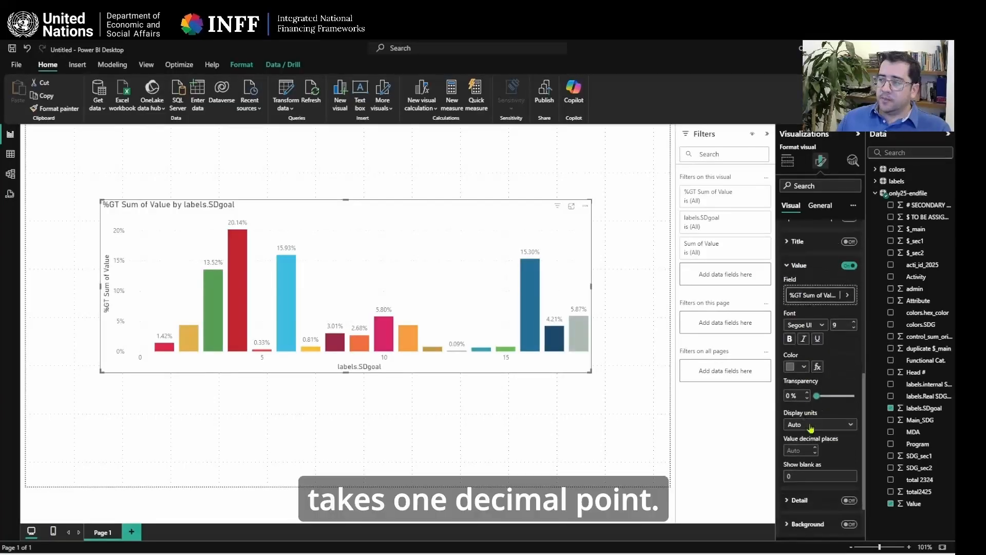
click(804, 446)
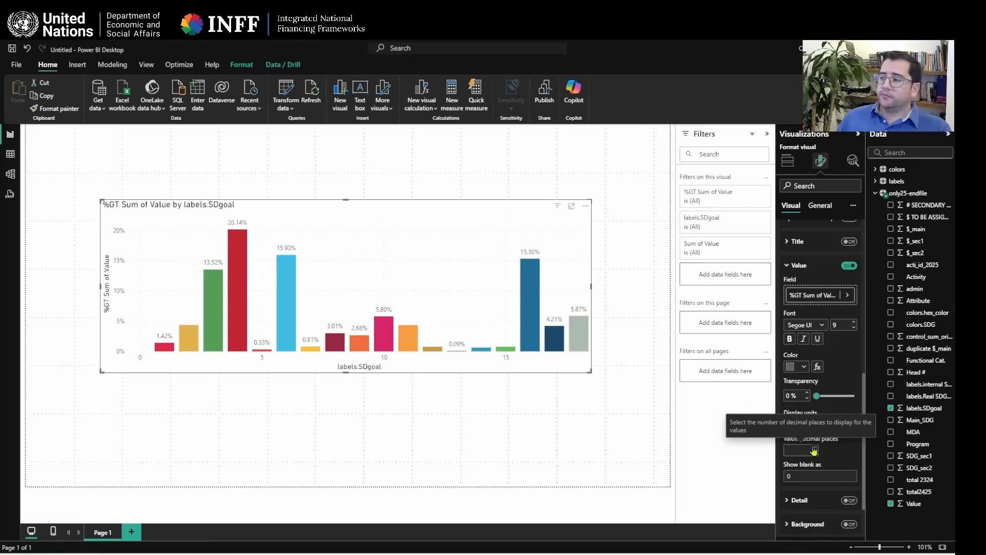
text(1)
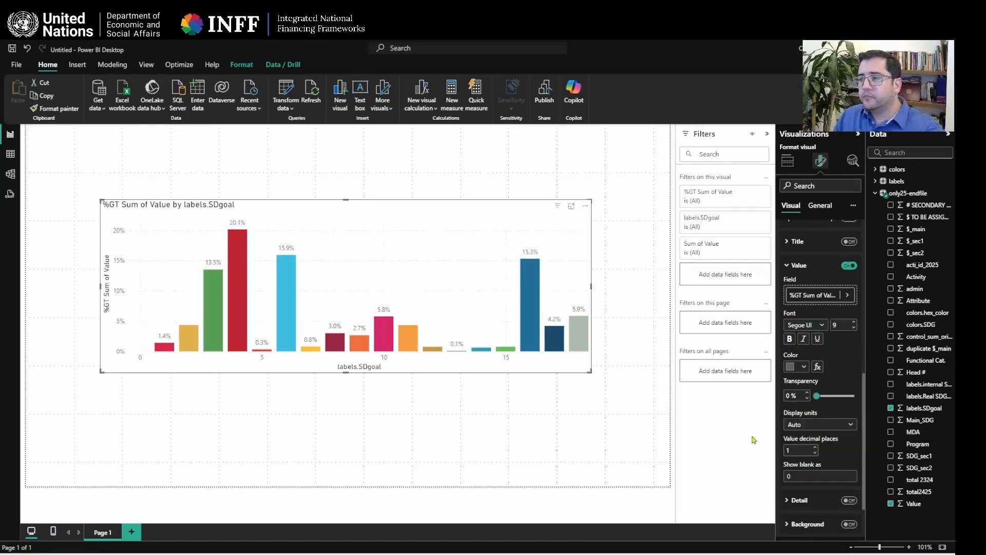
click(608, 420)
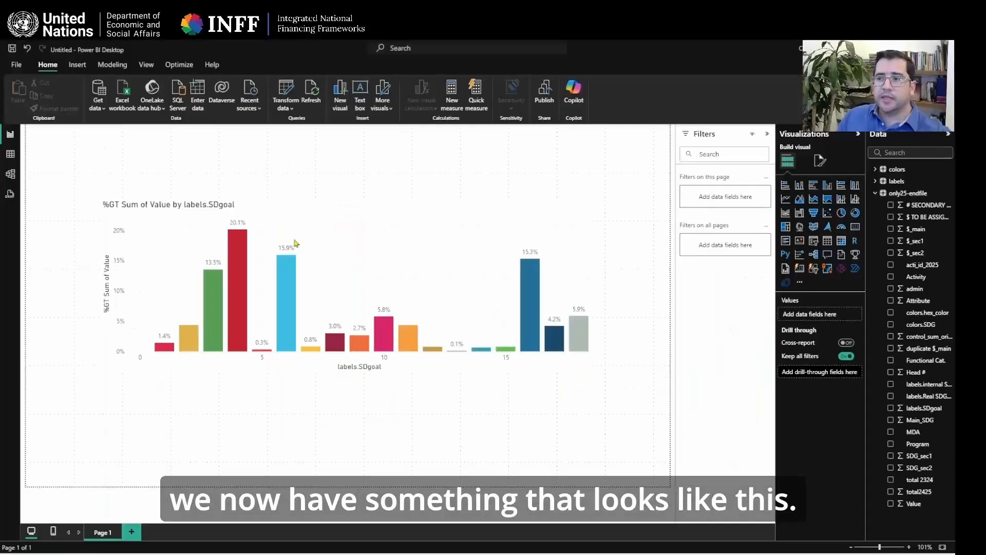
- Move the column chart slightly down the page and deselect it
click(484, 366)
drag(491, 366, 500, 375)
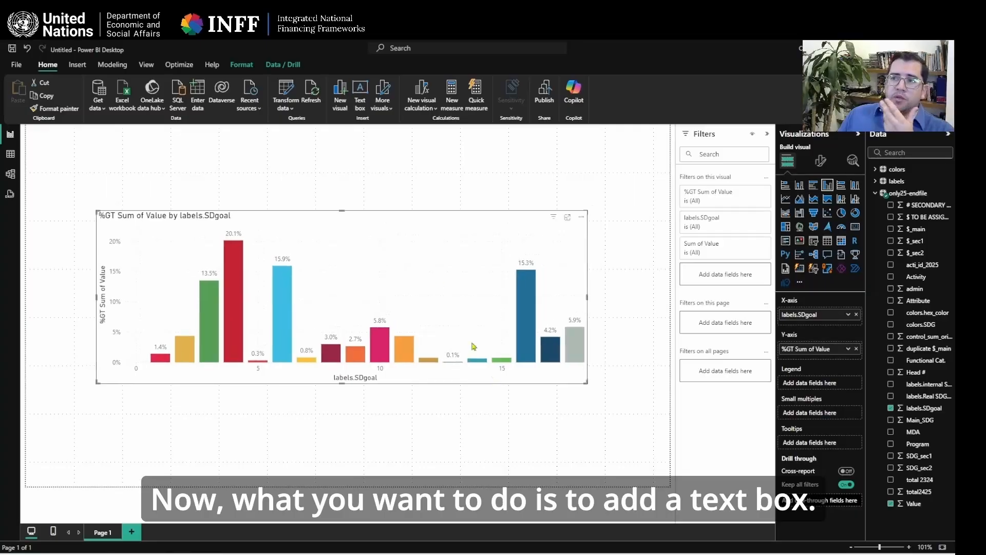
click(366, 135)
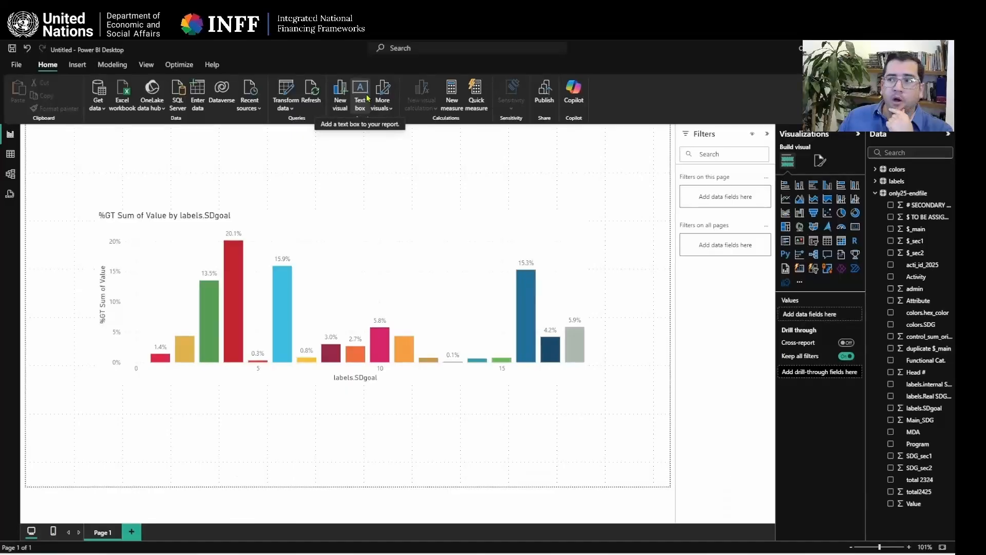
- Add a text box containing "SDG Financing" with "Fiji - 2024-2025" on a second line
click(368, 100)
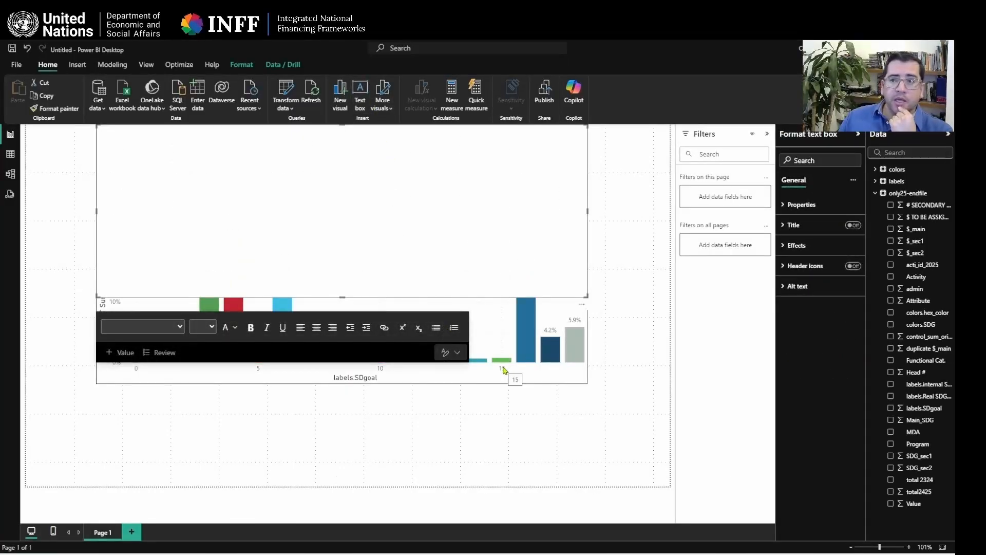
click(325, 213)
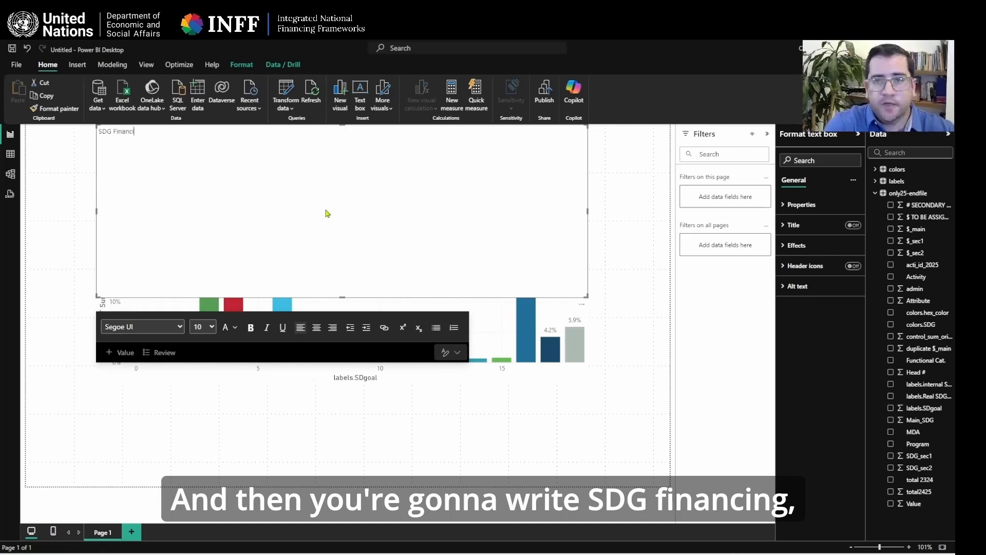
text(SDG Financing)
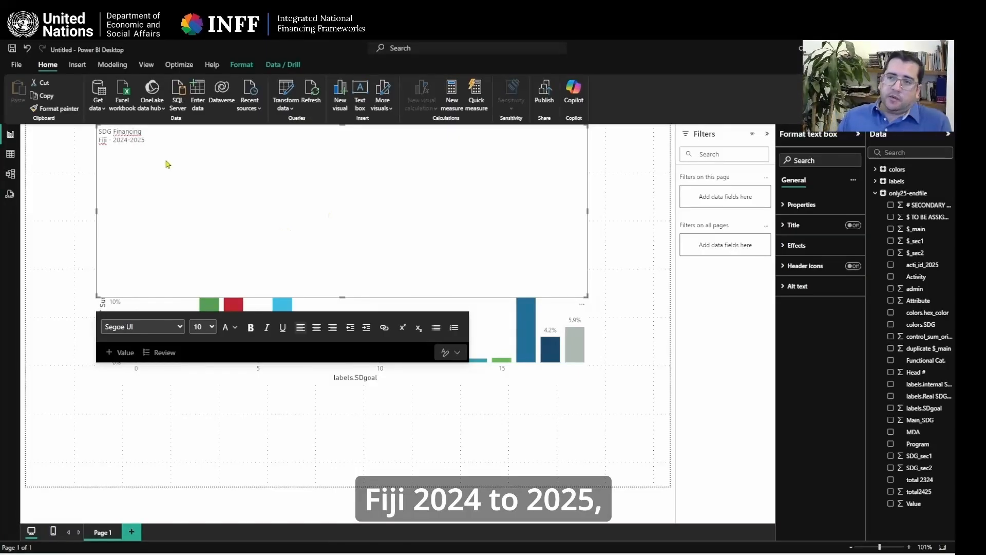
- Set the "SDG Financing" line to font size 42 and center both lines of the text box
drag(144, 132, 99, 134)
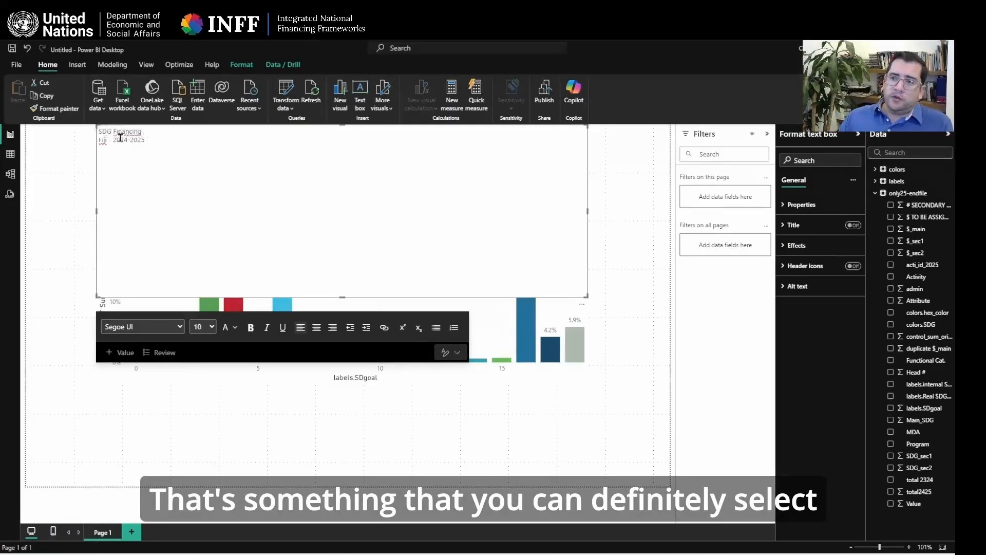
drag(159, 134, 98, 132)
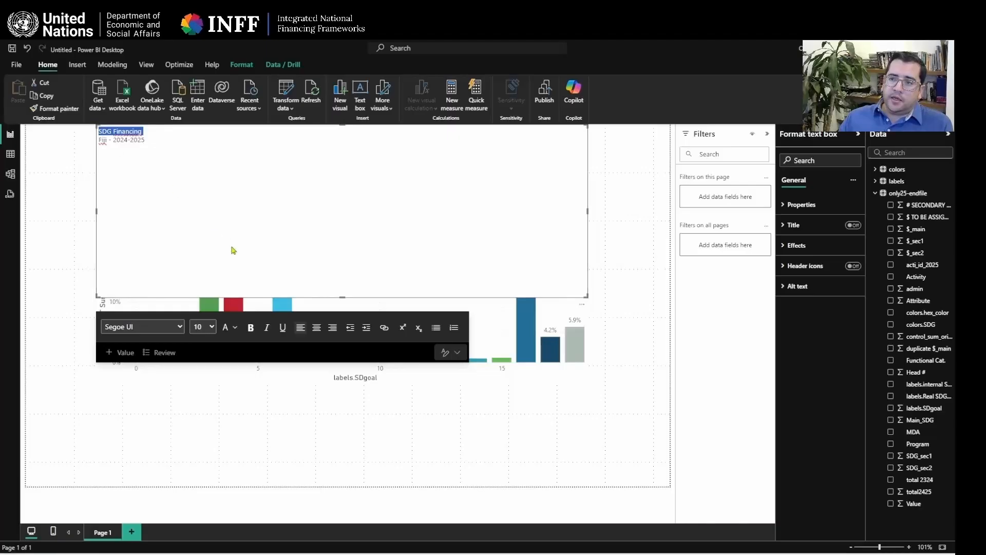
click(202, 327)
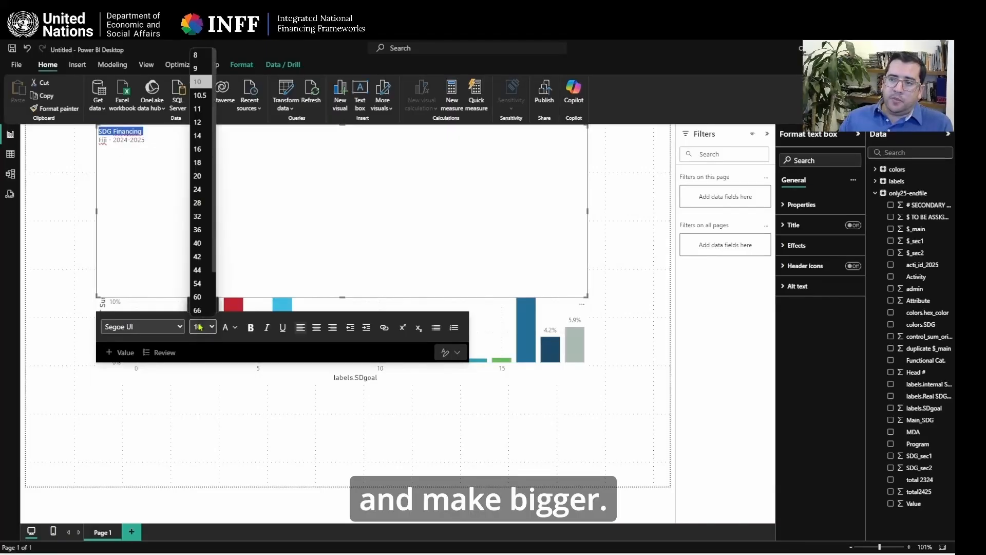
click(209, 256)
drag(155, 171, 99, 129)
click(316, 327)
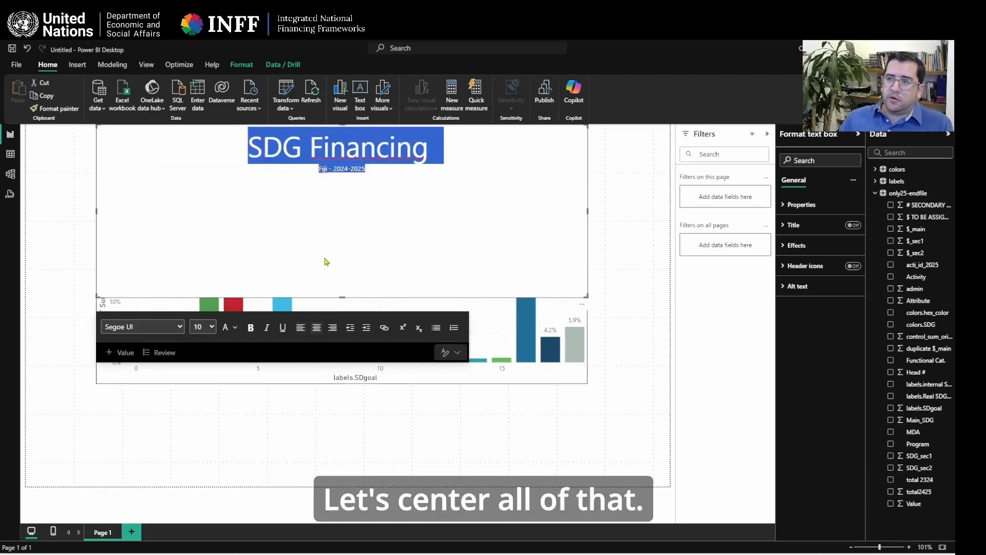
- Set the "Fiji - 2024-2025" line to font size 20
click(330, 191)
drag(368, 170, 303, 163)
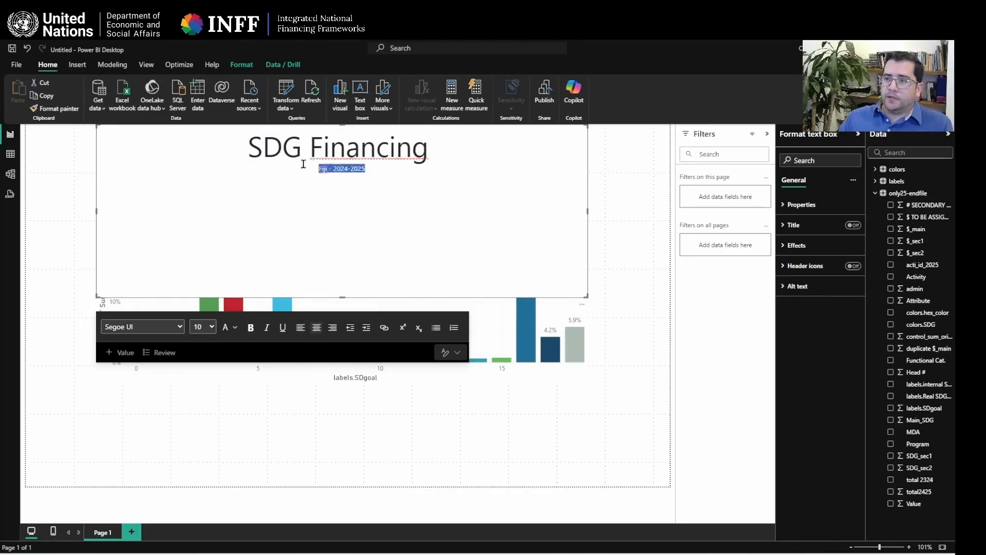
click(212, 326)
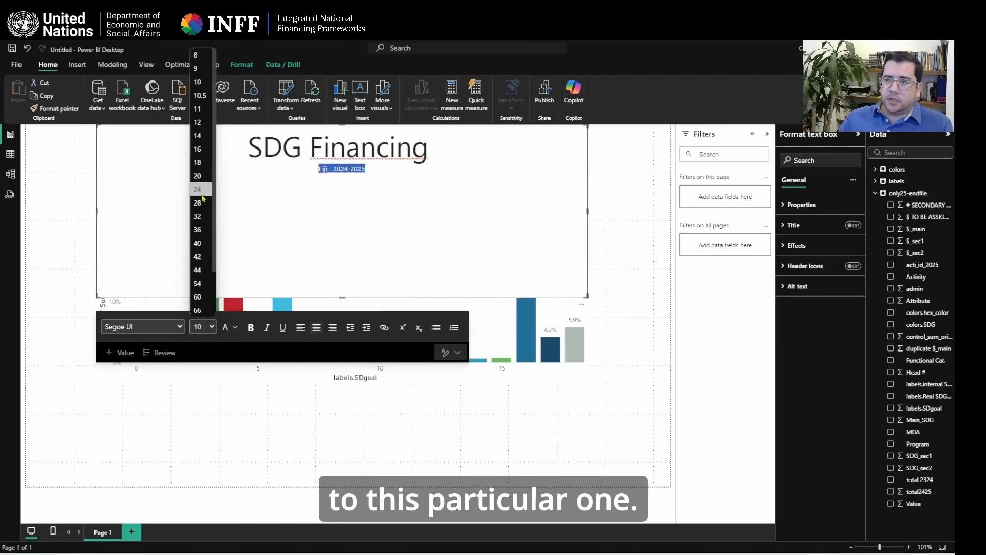
click(198, 175)
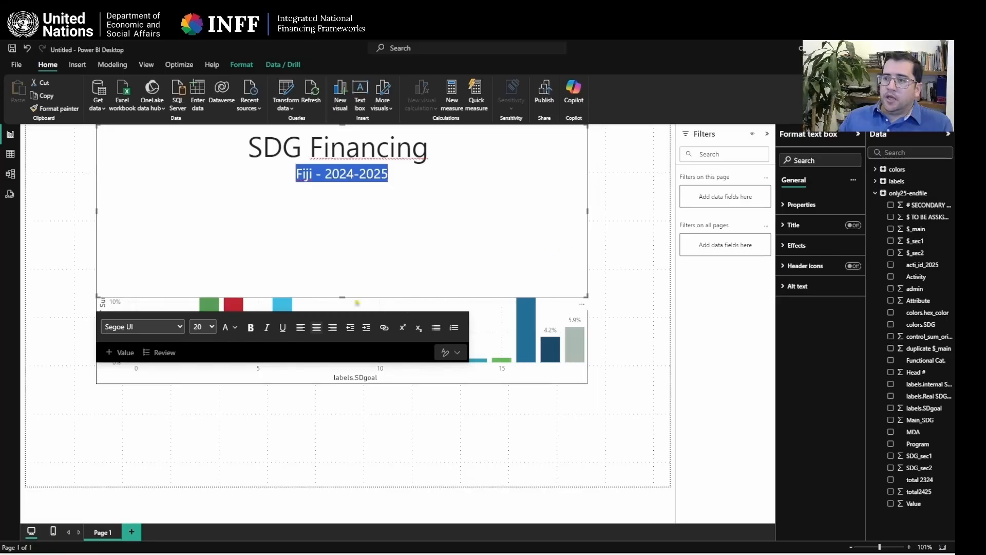
- Shorten the title text box to just fit its two lines above the chart, and deselect it
drag(342, 297, 352, 197)
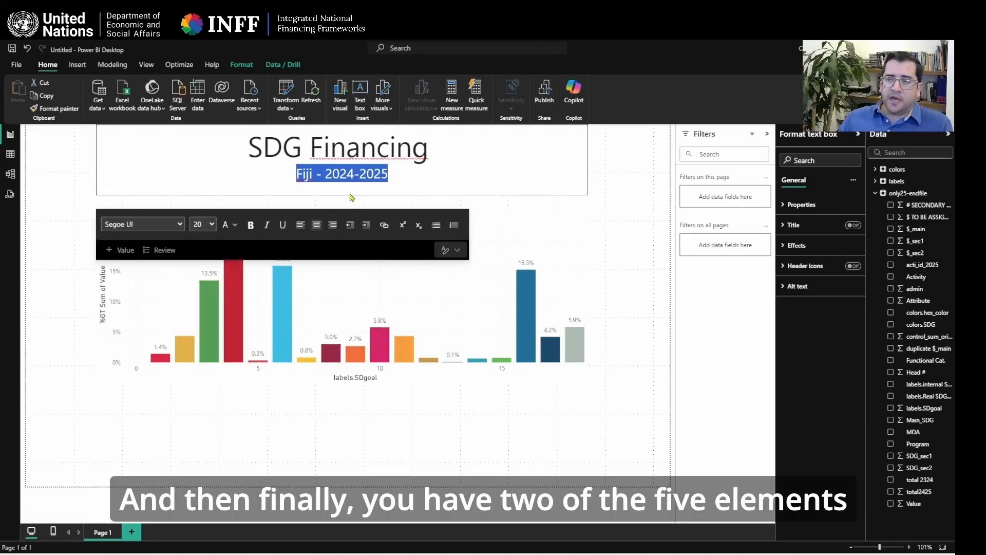
click(623, 222)
click(490, 183)
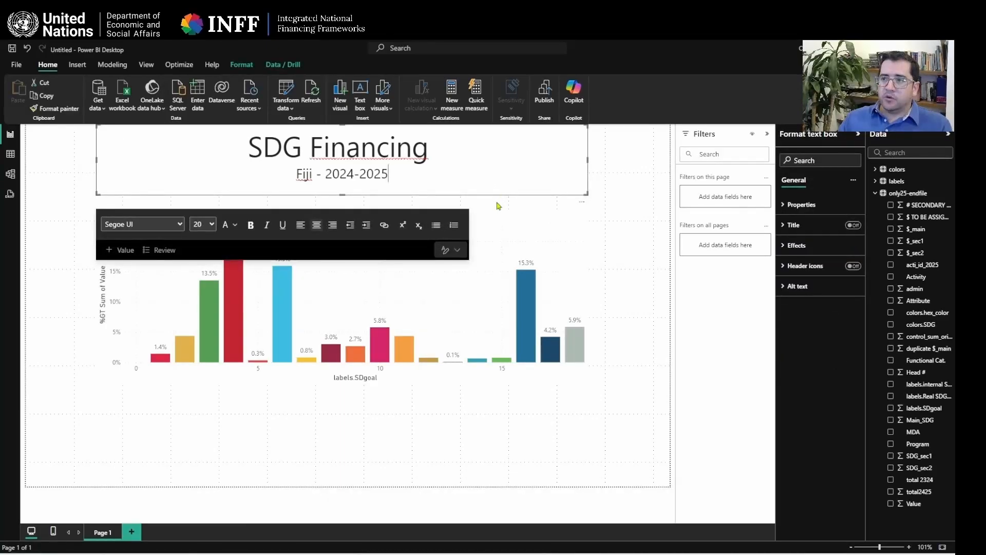
click(633, 231)
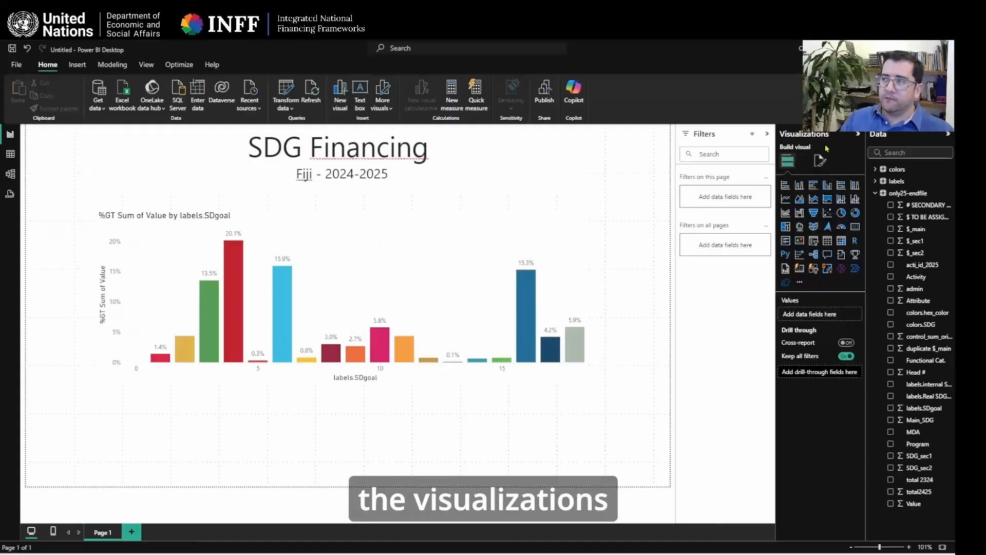
- Add a table visual, place it directly below the column chart and stretch it down to near the page's lower edge
click(827, 242)
drag(650, 179, 593, 453)
drag(349, 463, 349, 482)
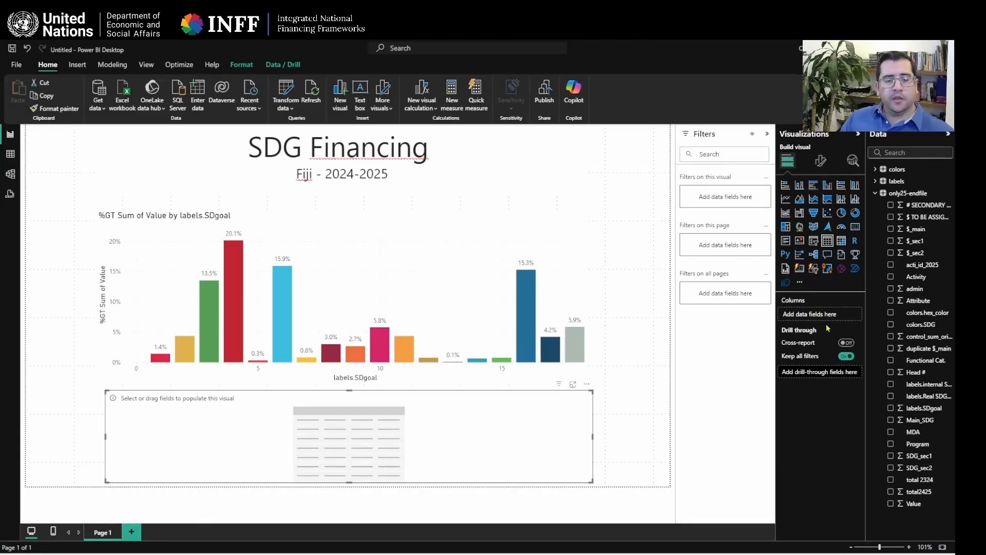
- Fill the table with MDA, Program, Value, labels.SDgoal and labels.Real SDG target labeling, following the reference dashboard, and sort it descending by Sum of Value
key(alt+Tab)
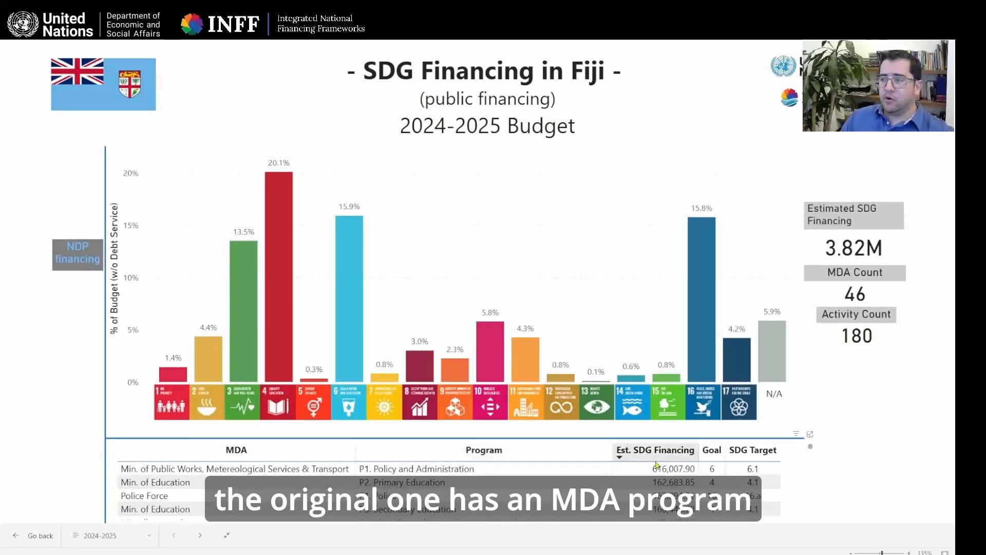
key(alt+Tab)
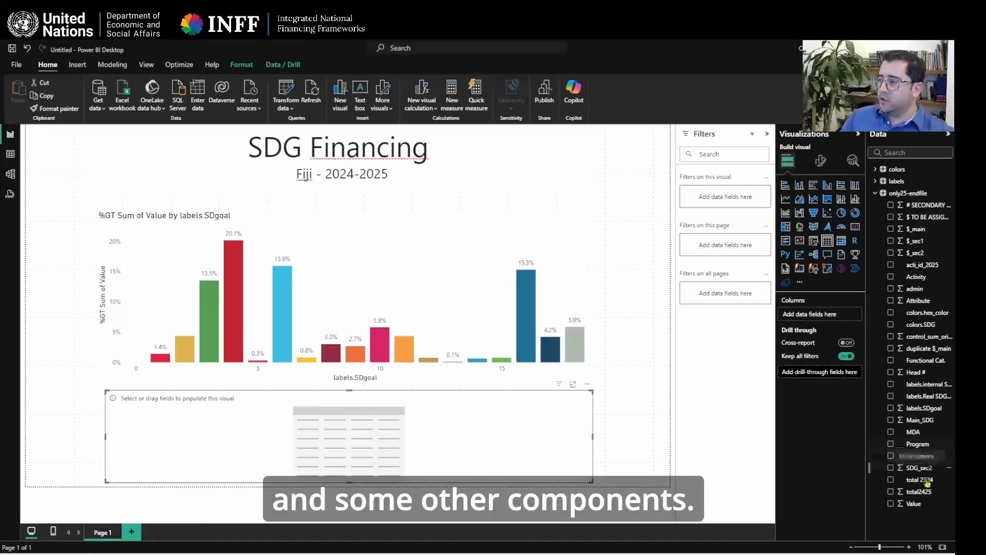
drag(914, 432, 832, 319)
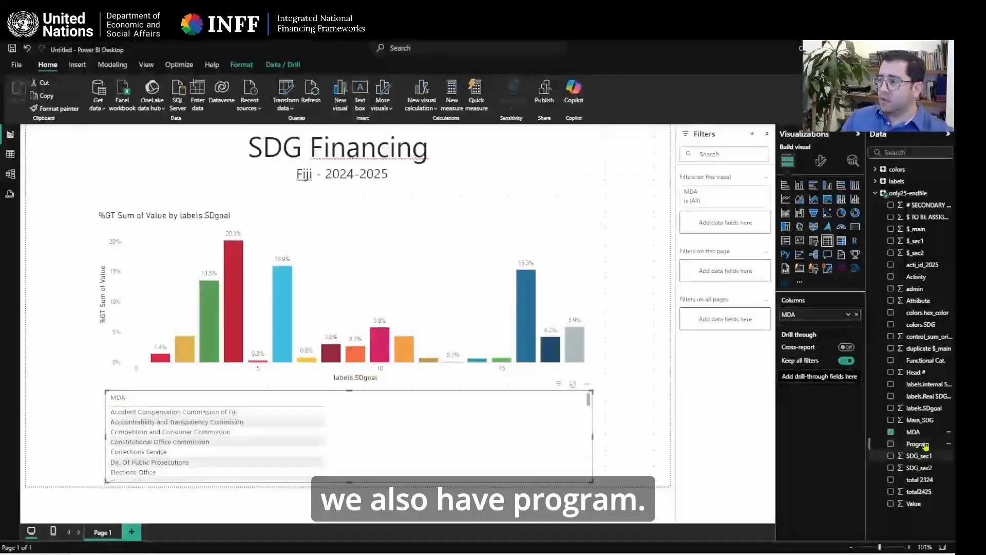
drag(925, 446, 840, 325)
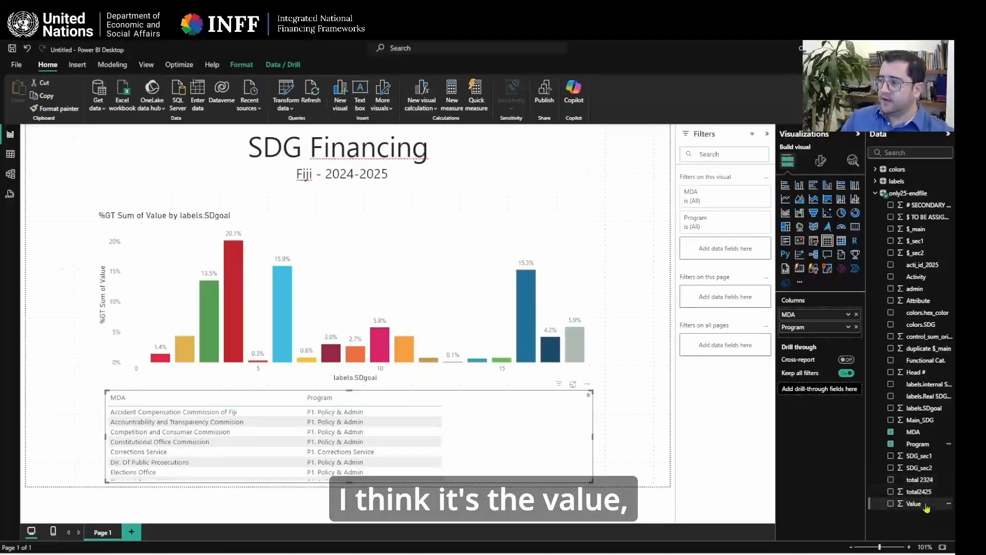
drag(926, 505, 843, 332)
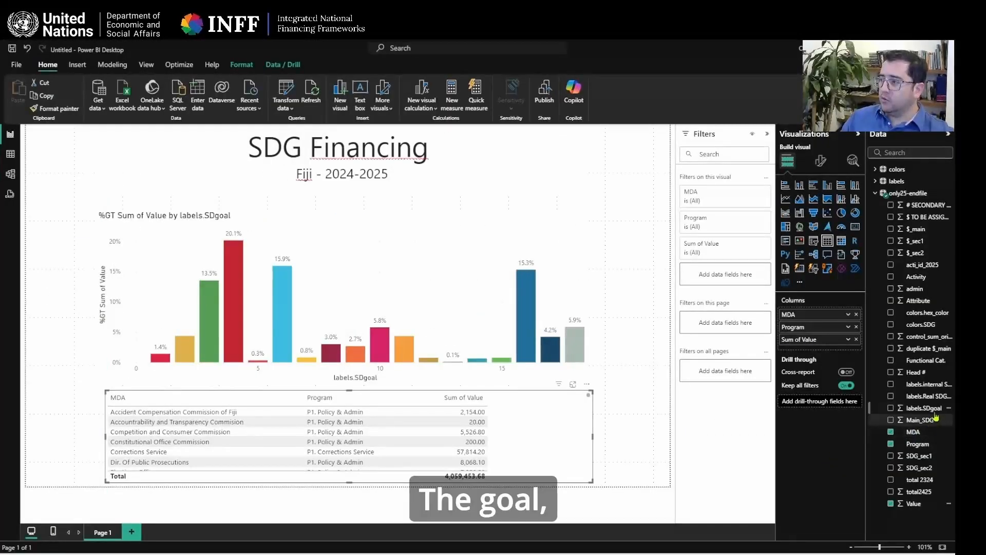
drag(920, 408, 843, 350)
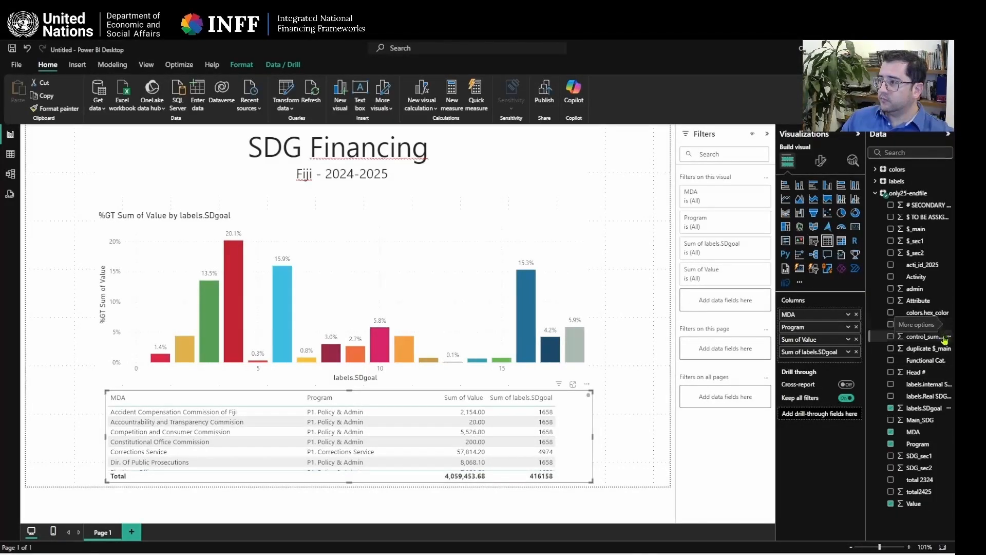
drag(923, 397, 817, 365)
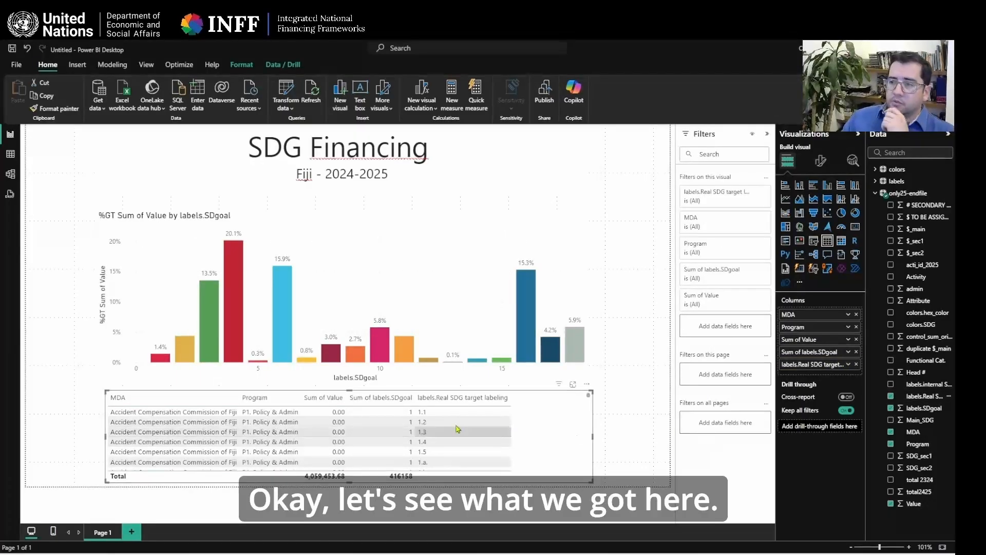
click(334, 400)
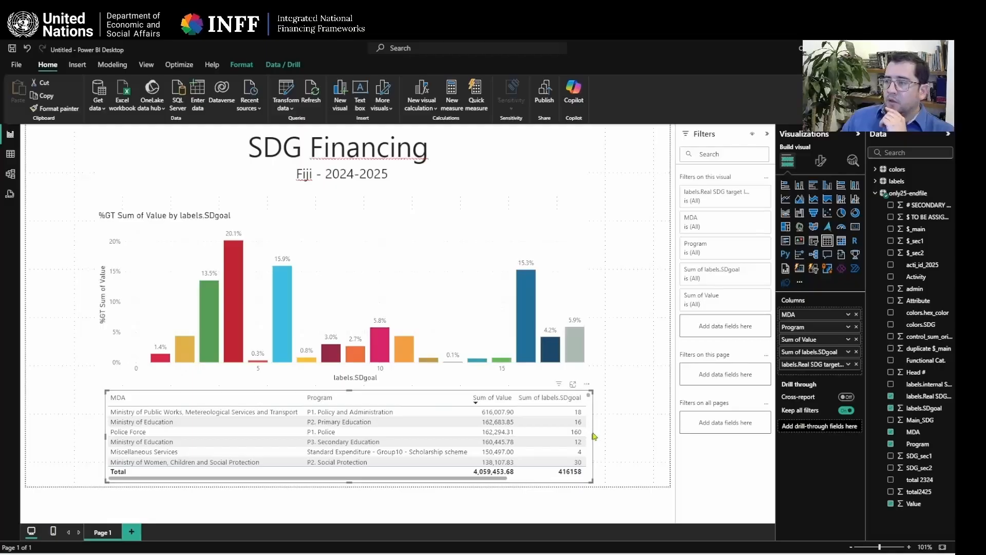
- Widen the table visual to fit the SDG target column, shift it back under the column chart and raise its upper edge slightly
drag(592, 434, 668, 446)
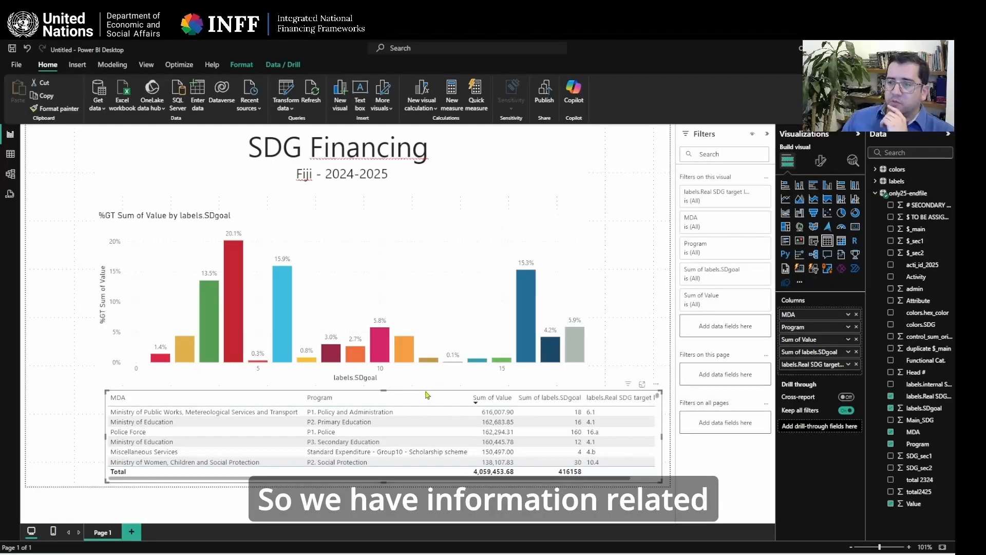
drag(429, 395, 404, 394)
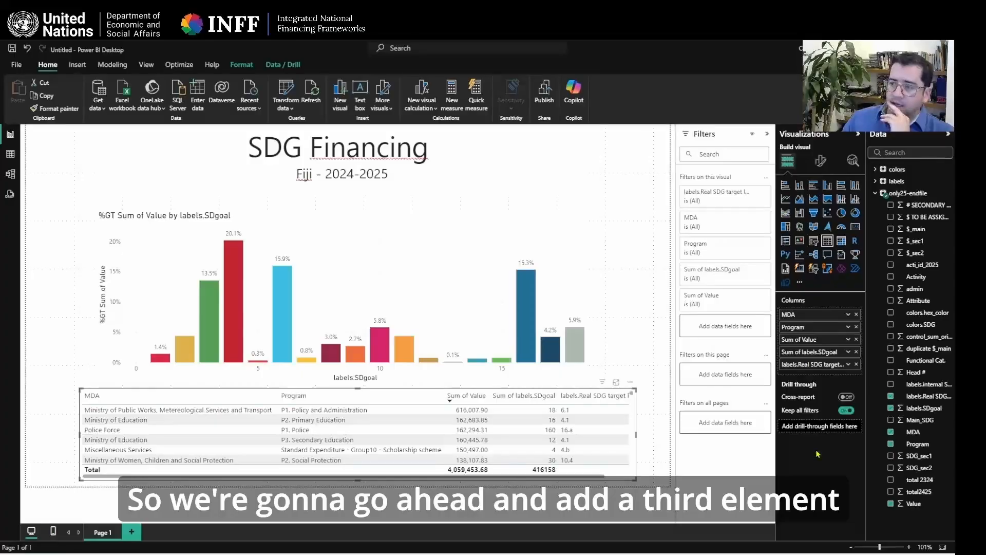
right_click(343, 409)
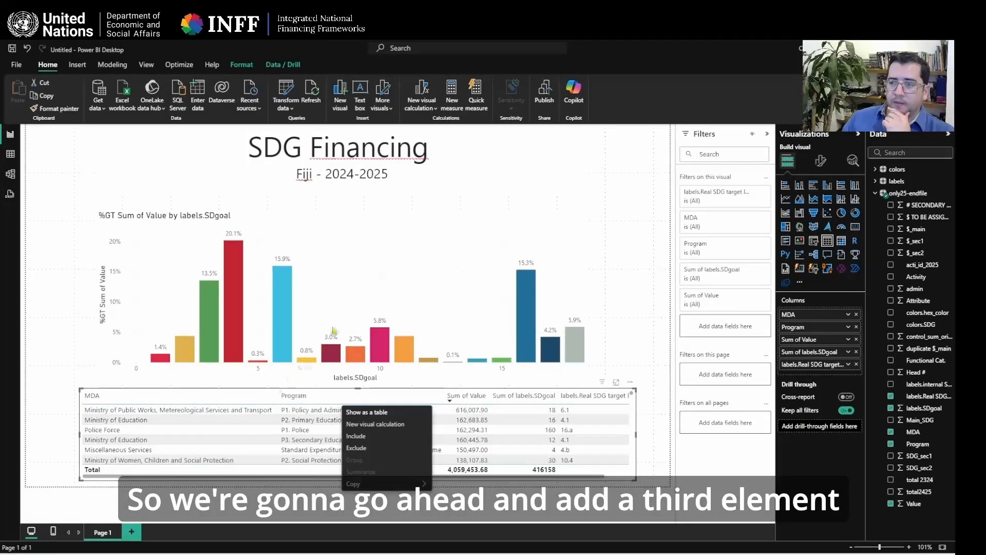
click(606, 305)
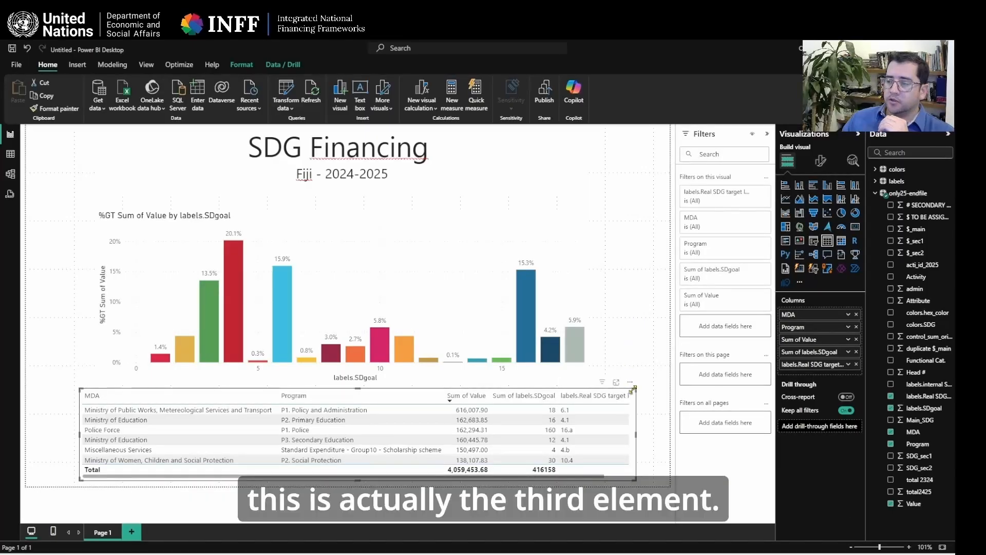
drag(634, 389, 633, 385)
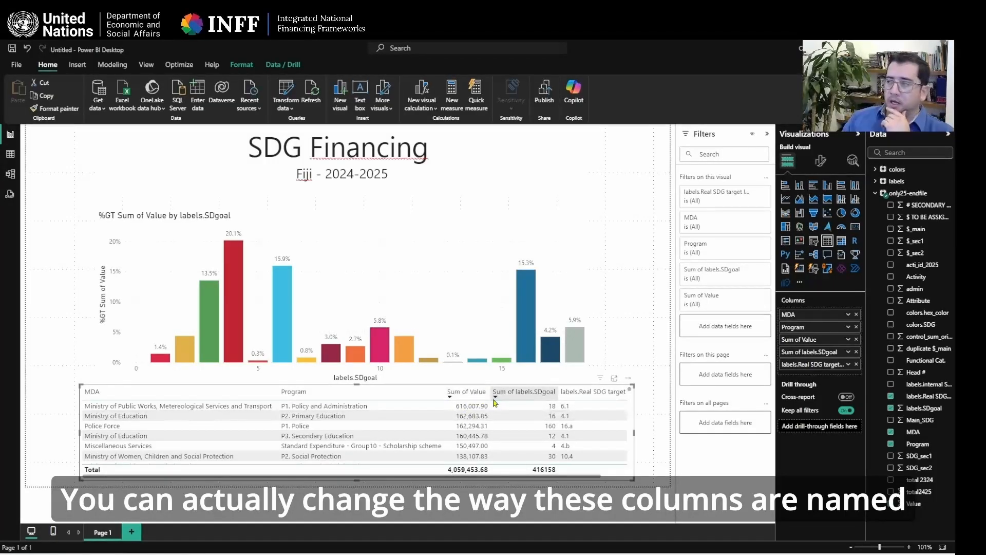
- Rename the table's labels.Real SDG target labeling column to "SDG target" for this visual only
click(849, 365)
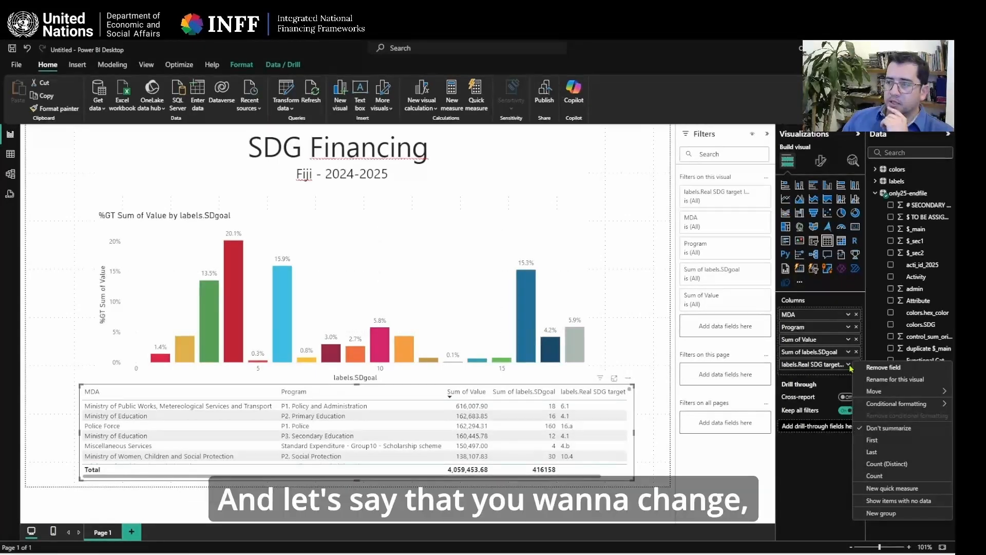
click(886, 380)
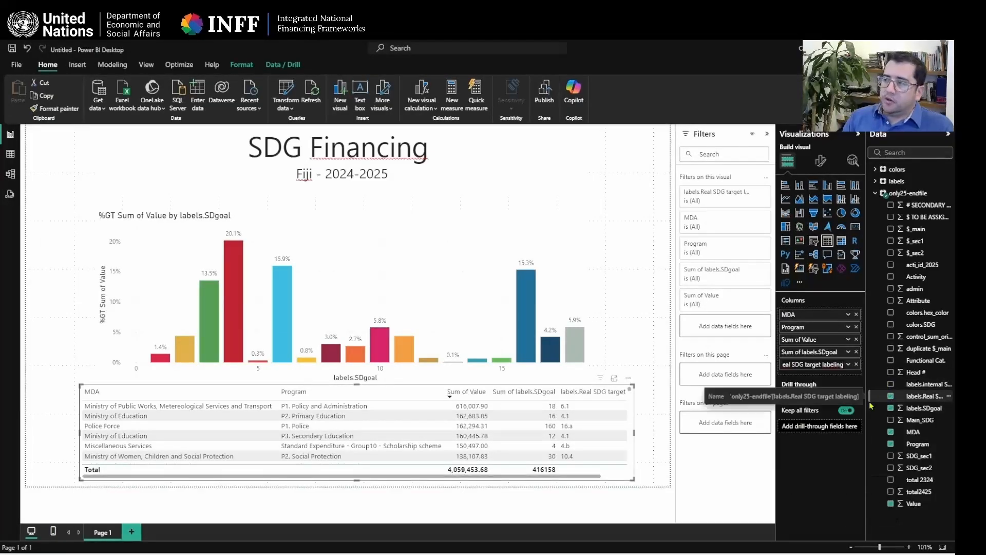
text(labels)
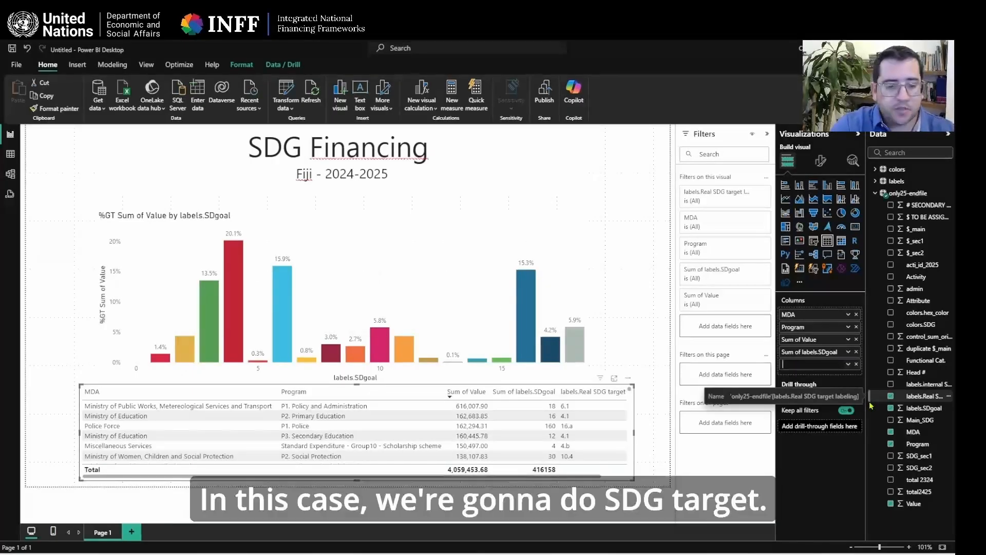
text(SDG targe)
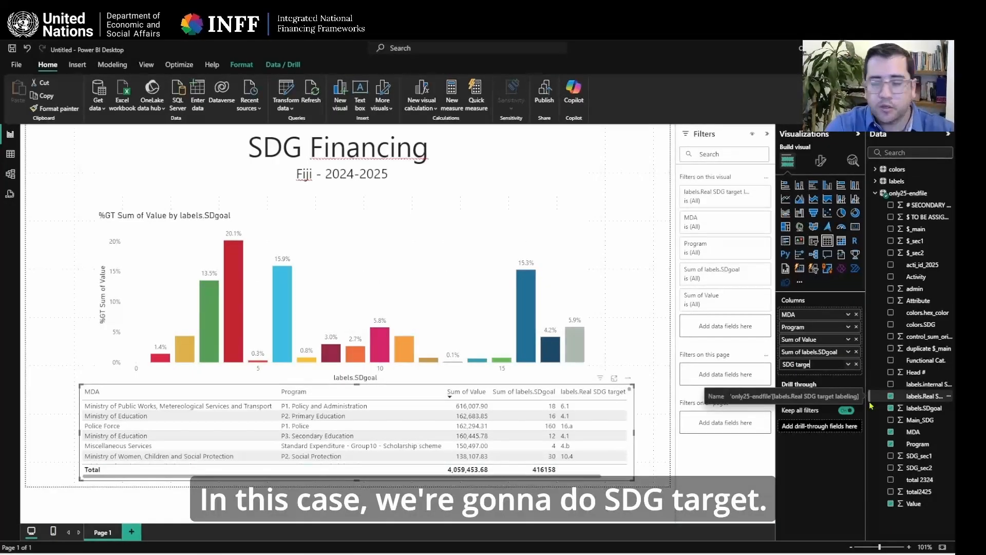
text(t)
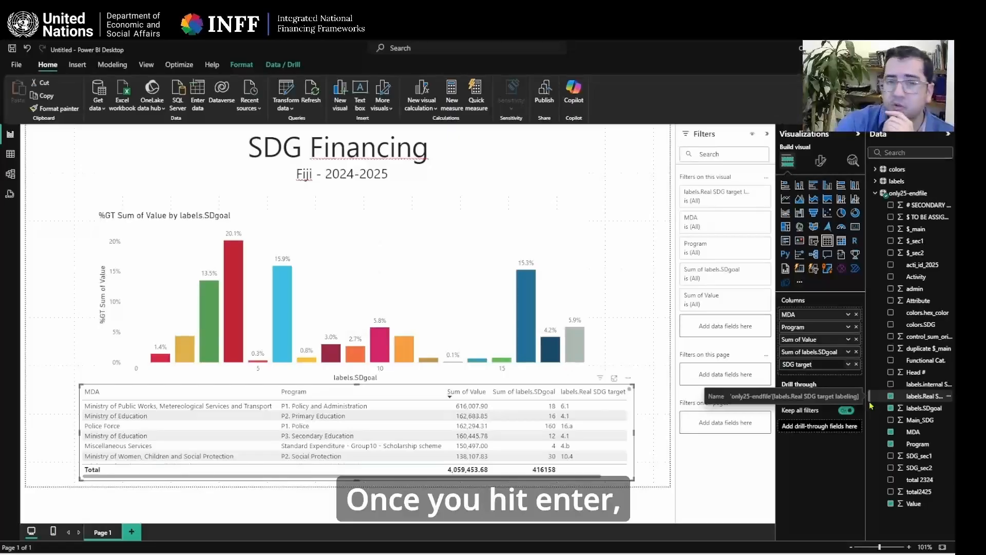
key(Return)
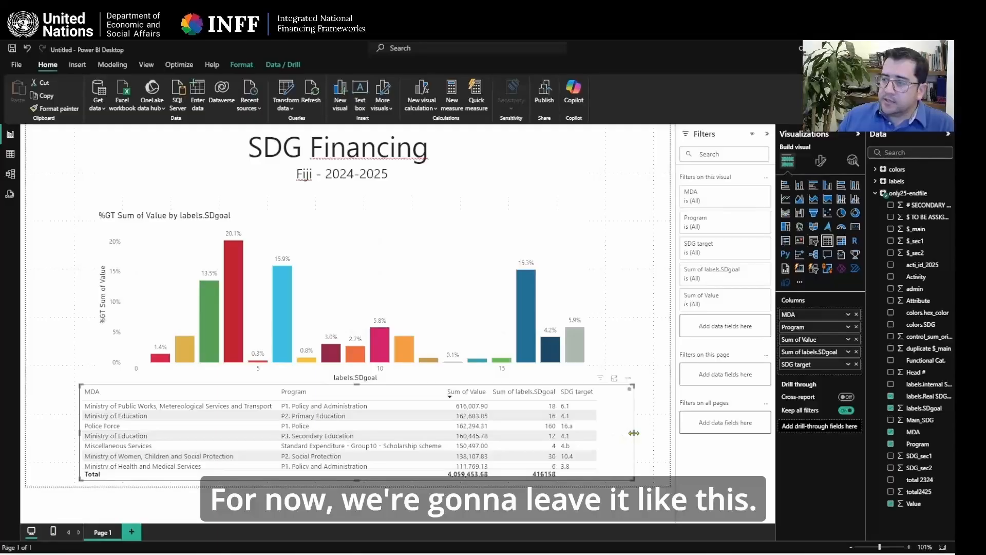
- Test the cross-filtering by selecting the goal 3 bar in the column chart, then clear the selection and deselect the chart
click(222, 325)
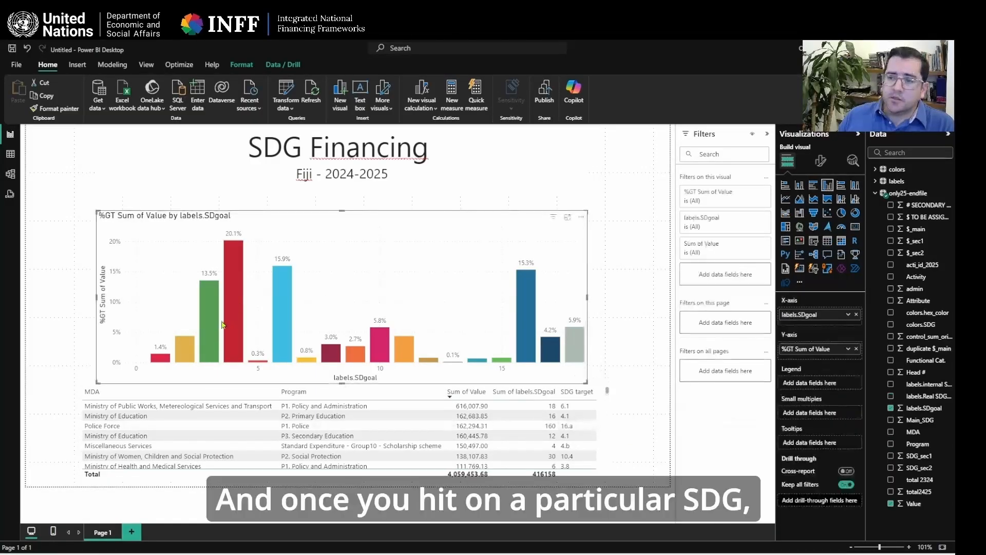
click(218, 329)
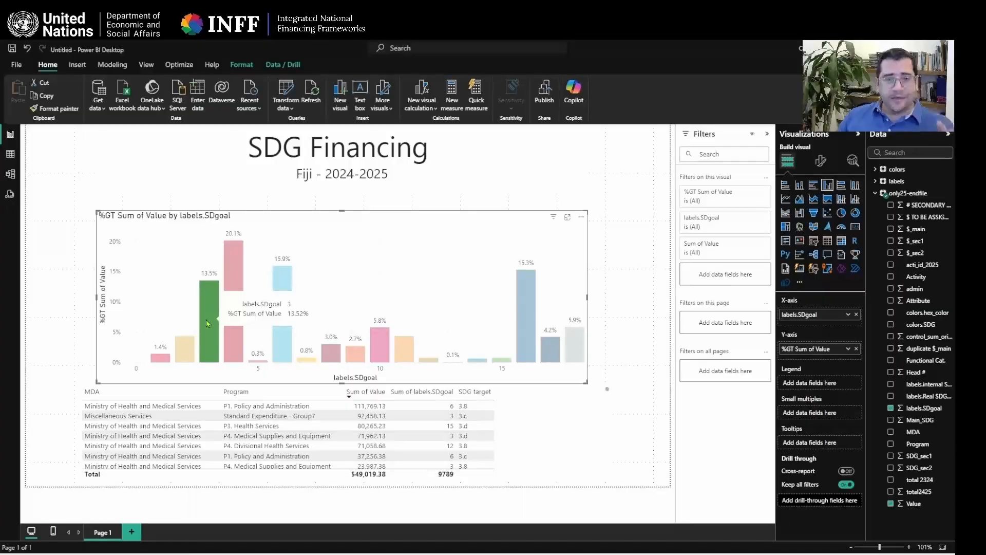
click(205, 324)
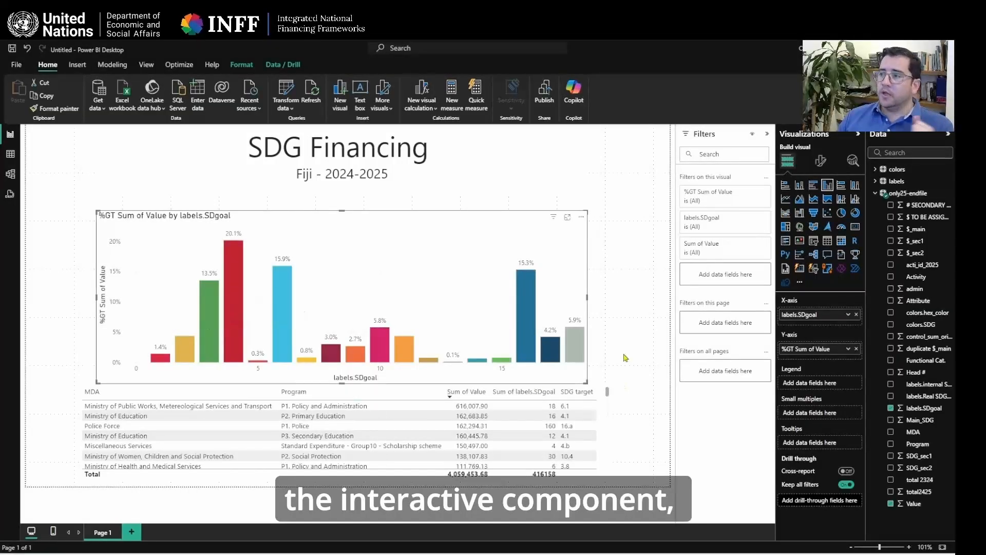
click(637, 341)
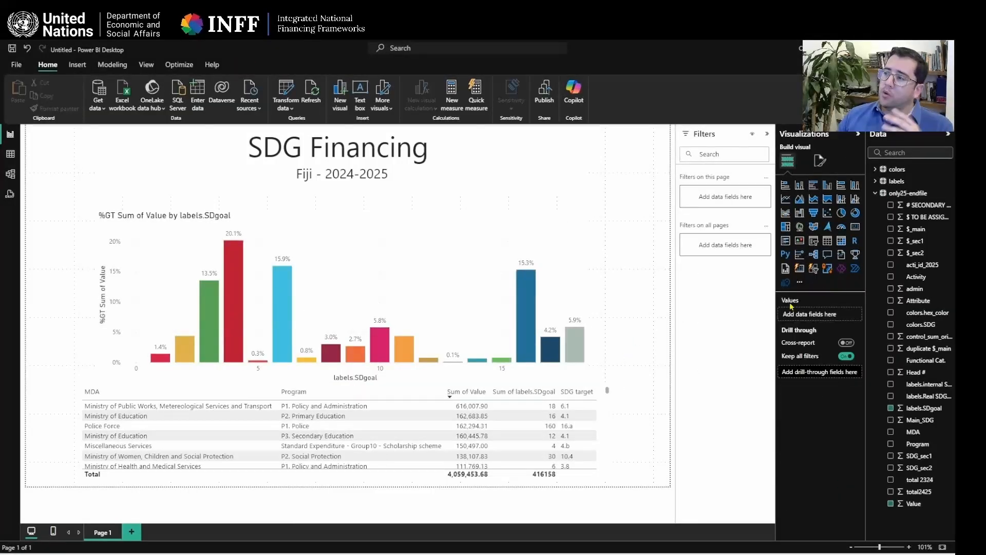
- Add a card visual showing the sum of Value beside the upper half of the column chart and reduce its height to fit
click(856, 226)
drag(631, 194, 631, 330)
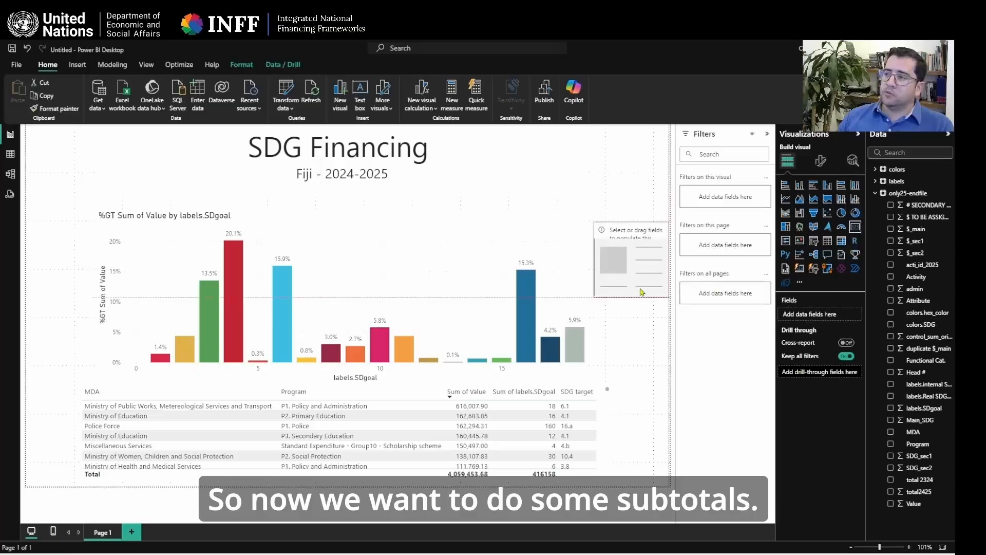
drag(929, 508, 631, 298)
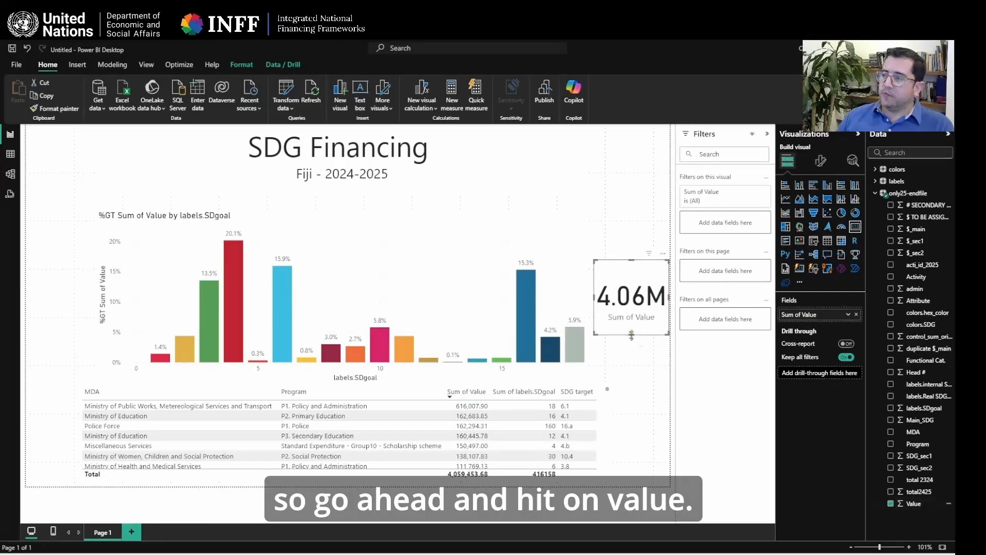
drag(636, 334, 657, 287)
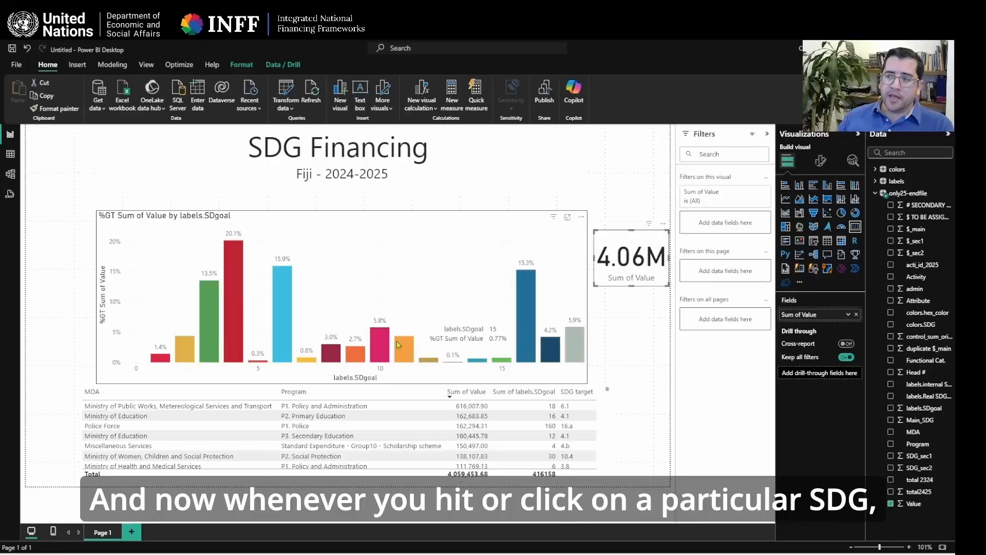
- Filter the page by the goal 11 bar, narrow the Sum of Value card slightly on its chart side and deselect it
click(406, 355)
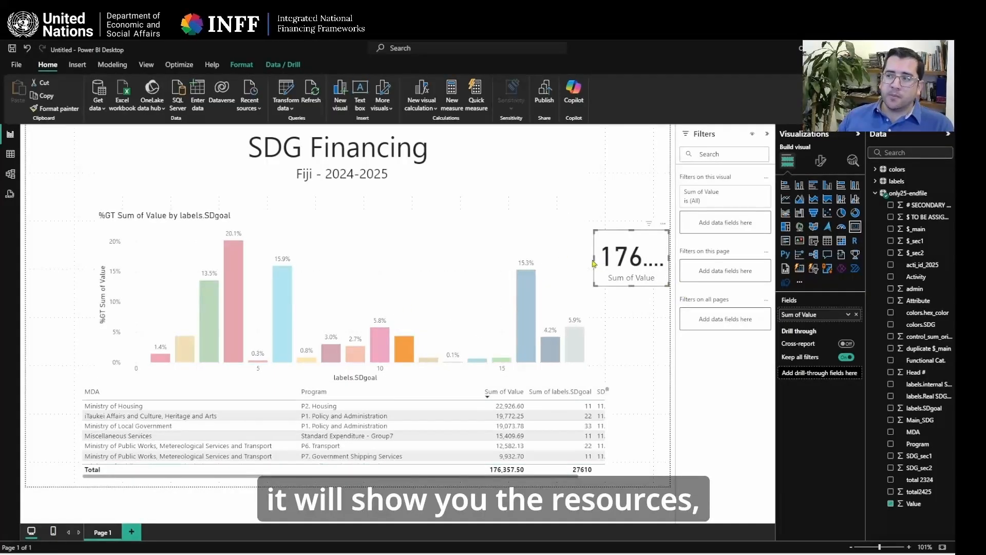
mouse_move(594, 264)
mouse_down()
mouse_move(537, 263)
mouse_move(599, 276)
mouse_up()
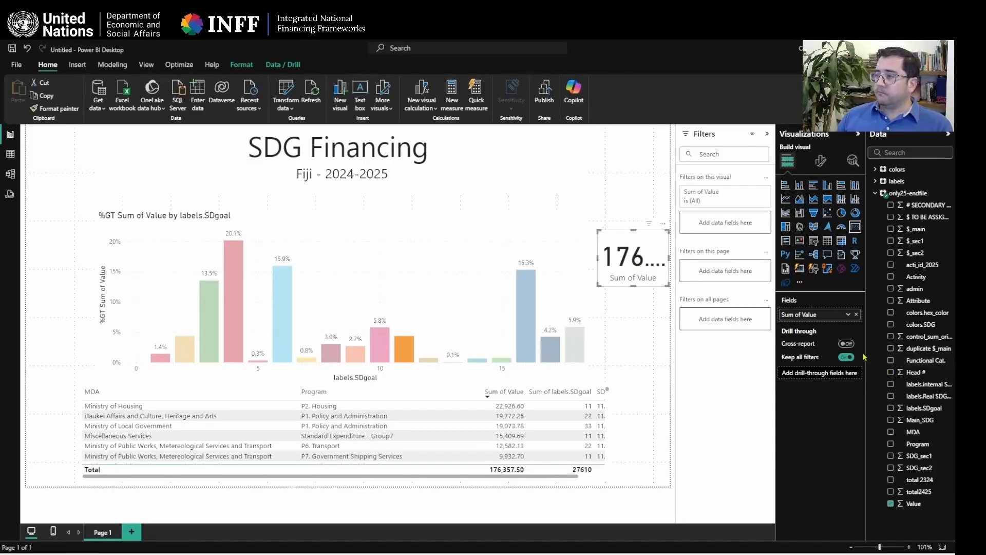
click(650, 353)
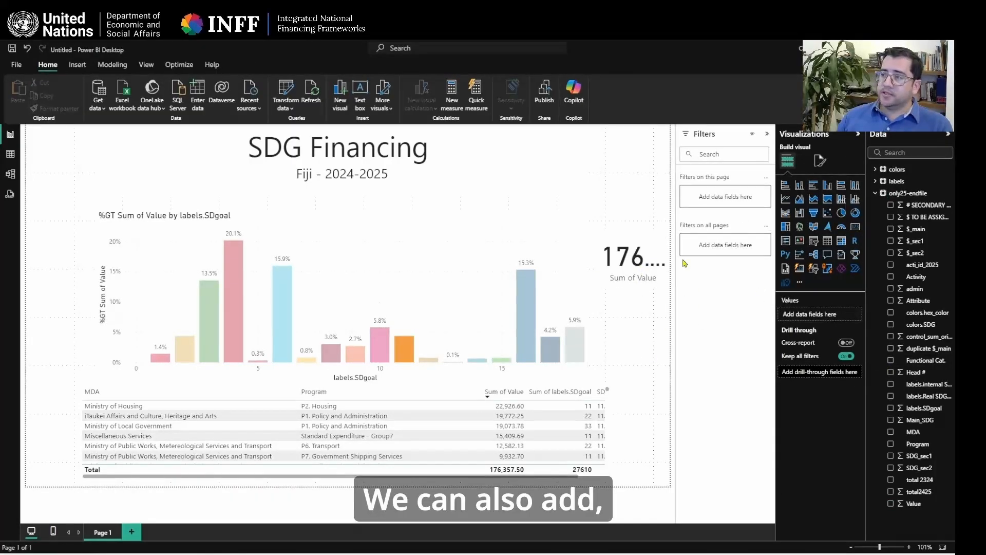
- Add a second card below the Sum of Value card showing the distinct count of MDA, and filter the page by the goal 16 bar
click(856, 227)
drag(637, 185, 637, 337)
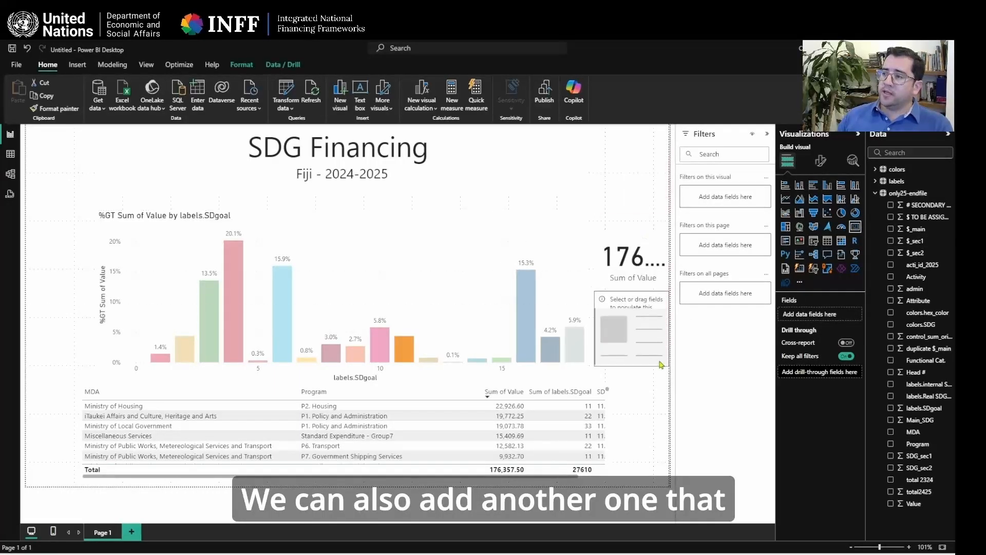
drag(914, 431, 822, 316)
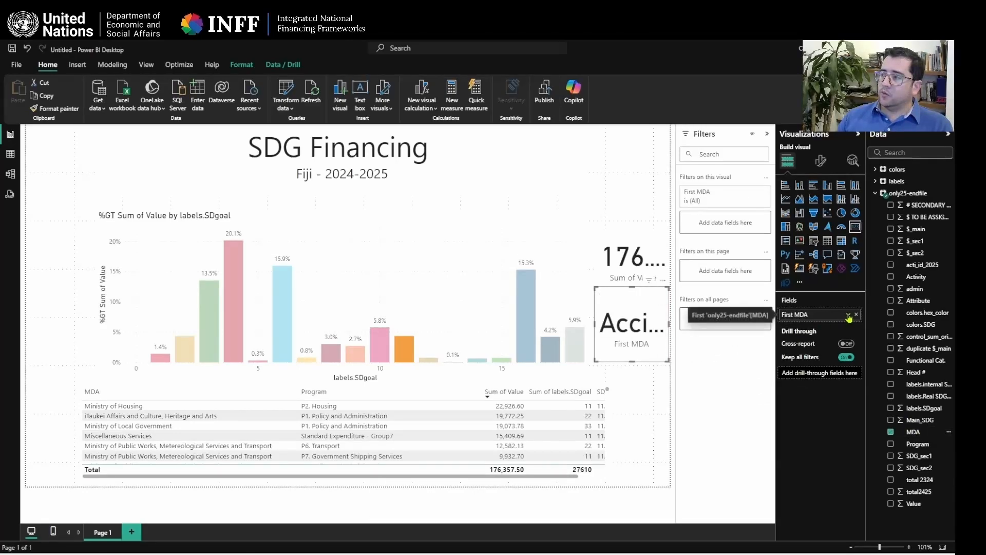
click(848, 315)
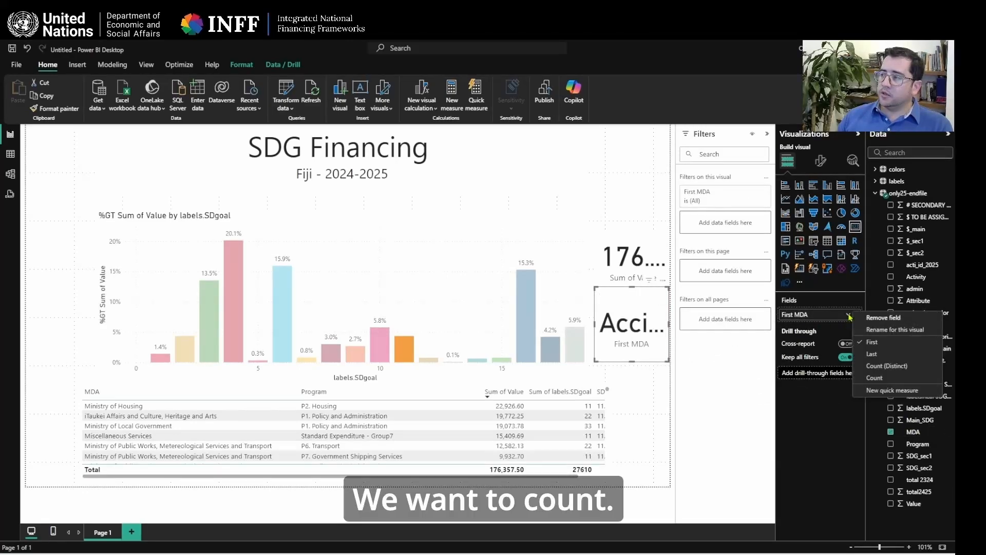
click(881, 367)
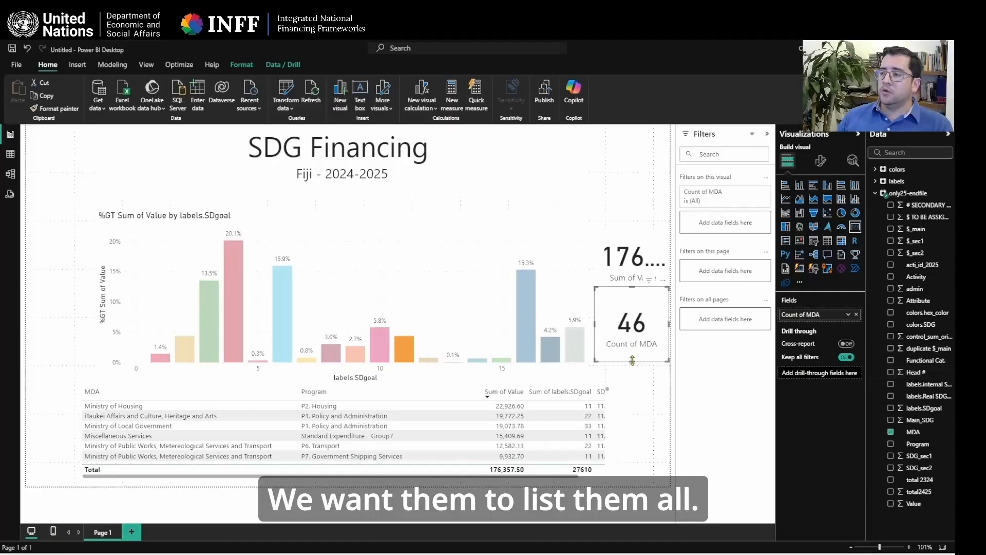
click(524, 334)
click(639, 394)
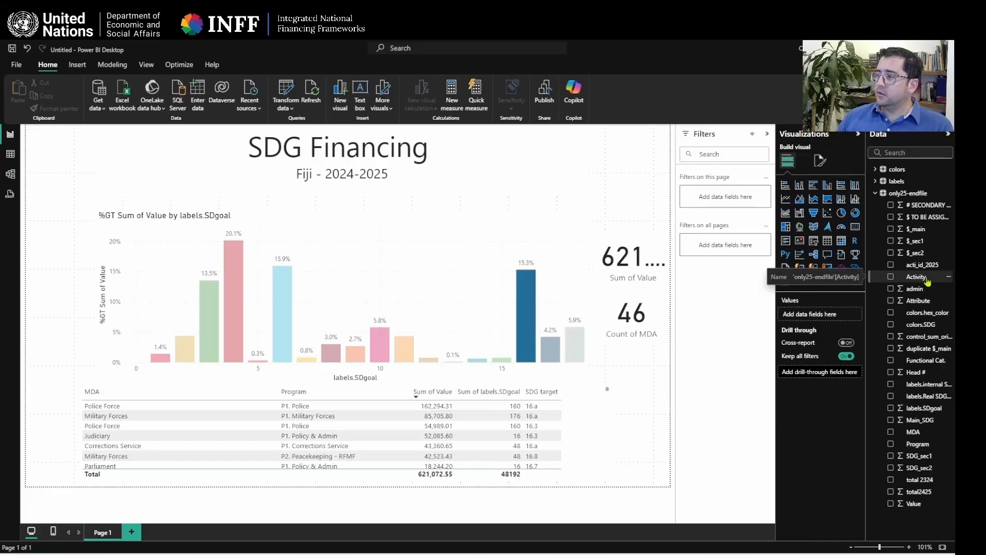
- Add a third card below the Count of MDA card showing the distinct count of Activity, and deselect it
click(856, 226)
drag(648, 191, 658, 408)
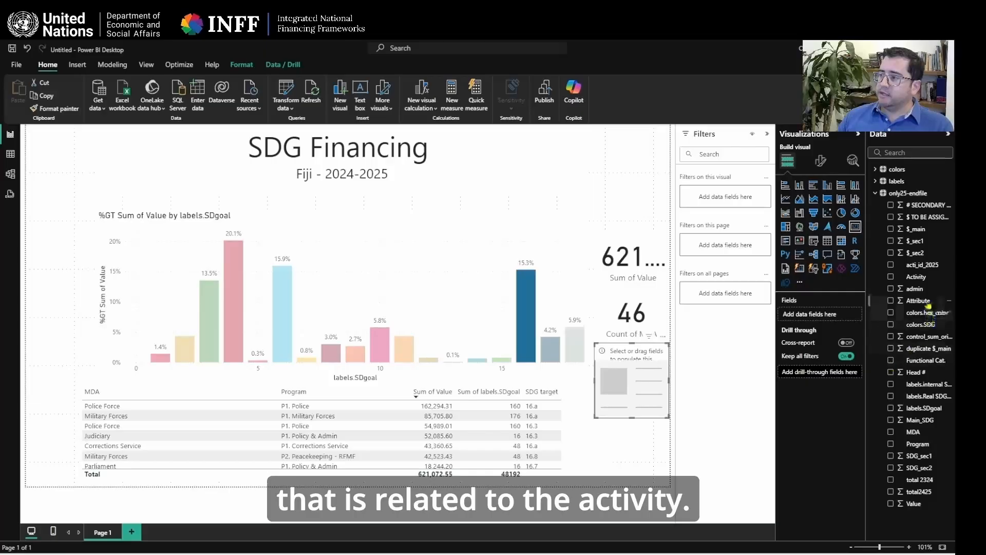
drag(916, 277, 813, 316)
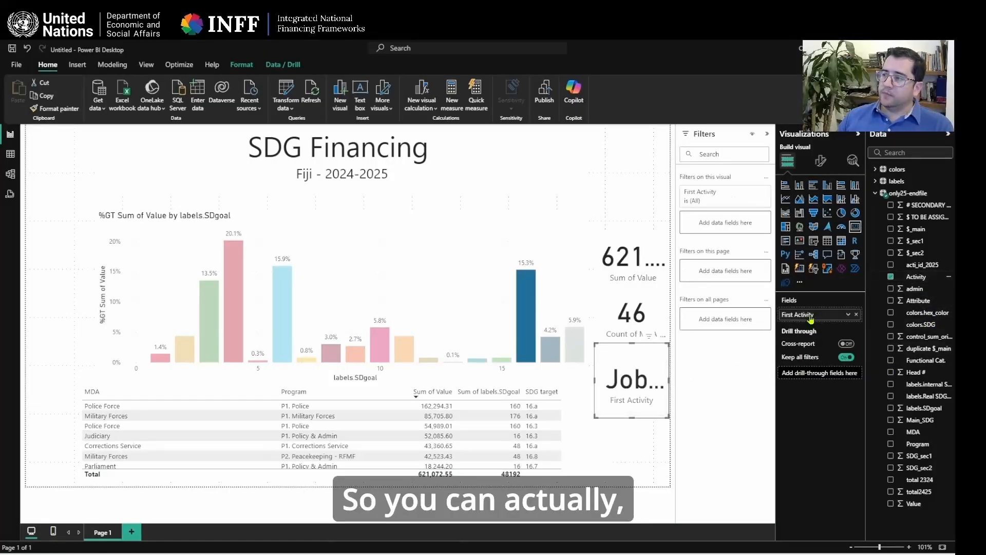
click(848, 314)
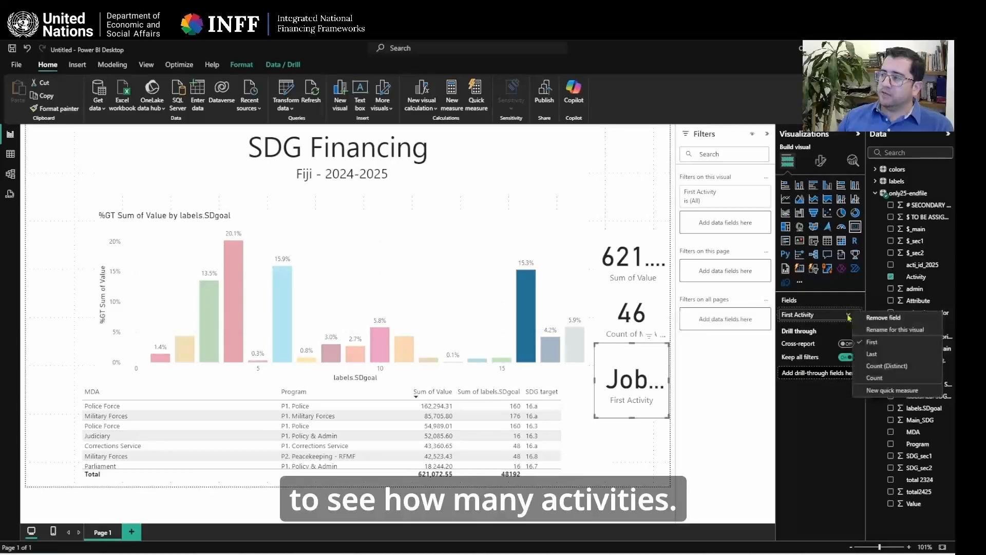
click(872, 366)
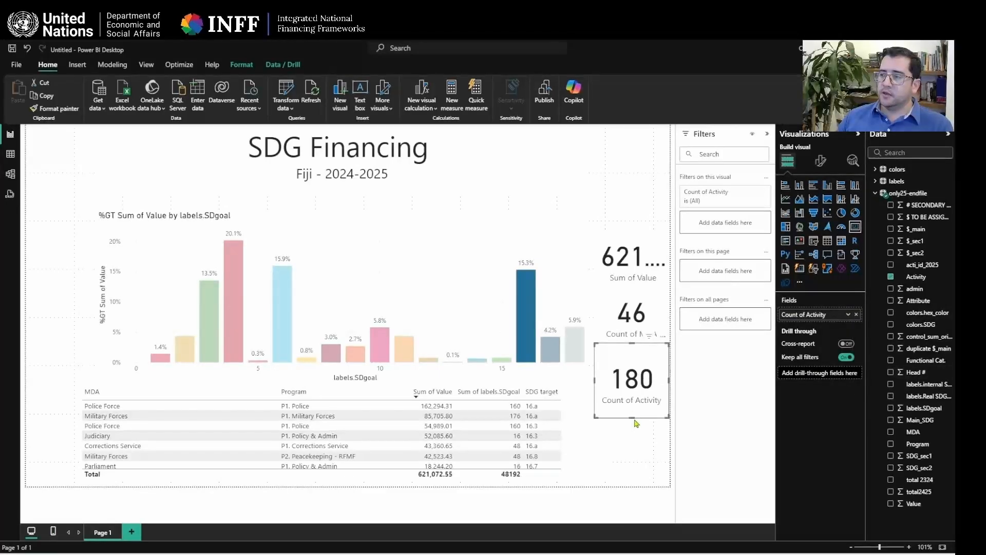
click(621, 457)
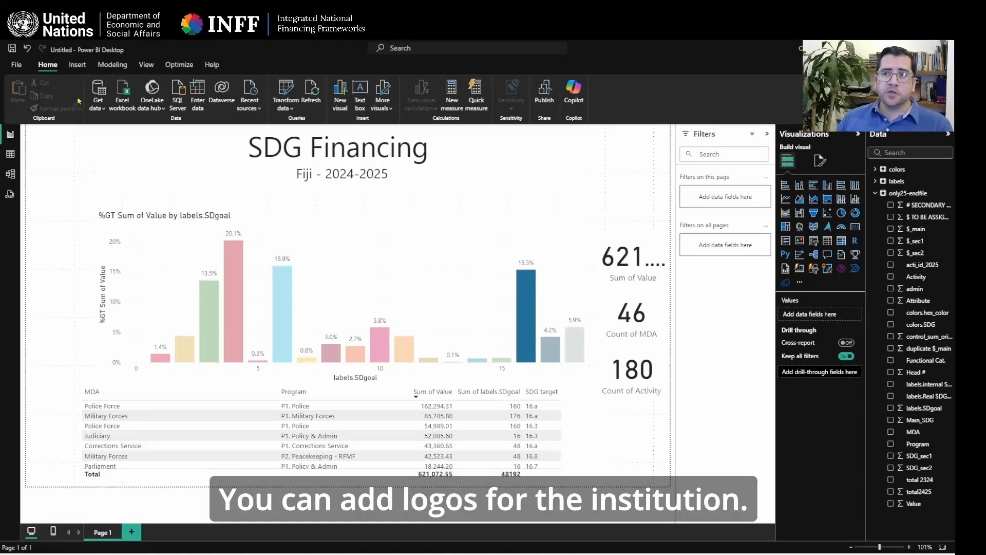
click(78, 66)
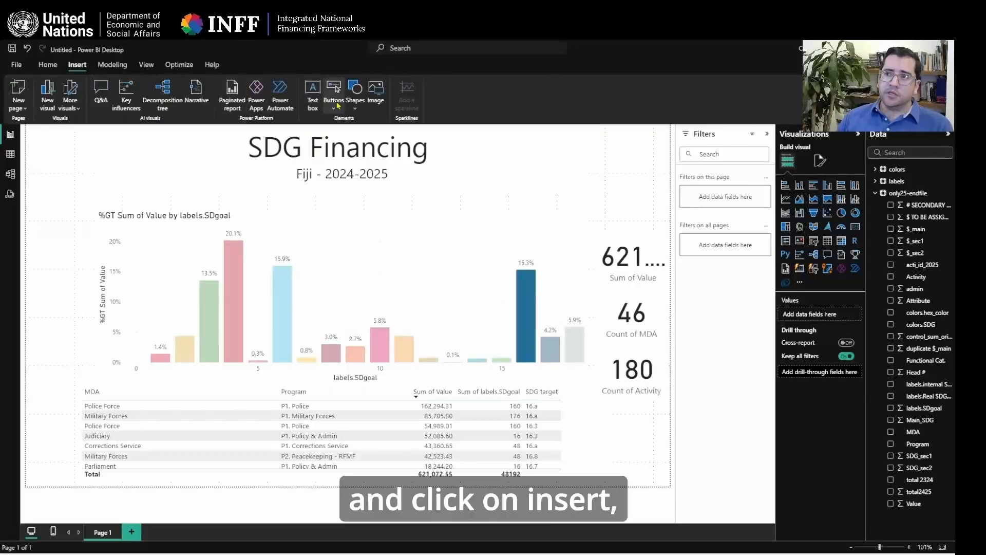
click(376, 103)
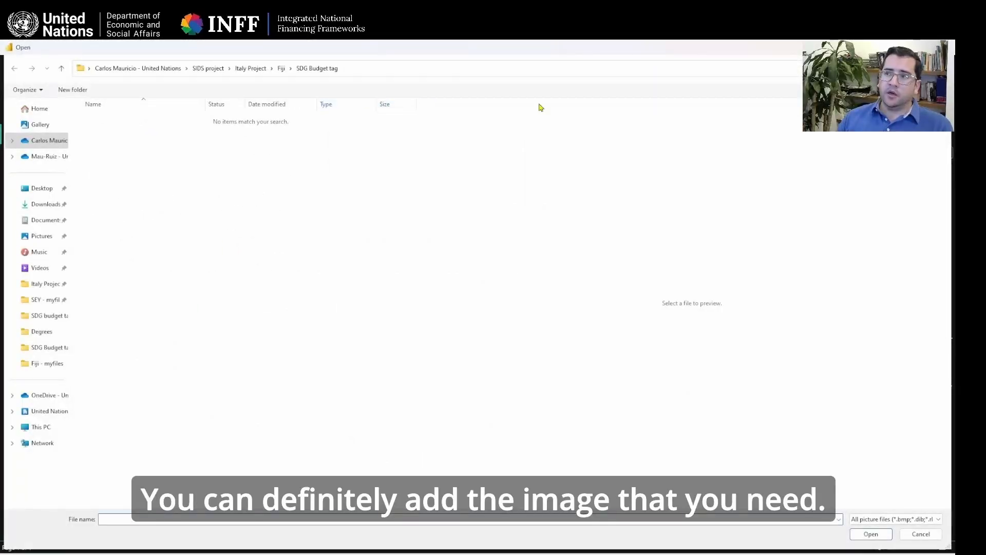
click(941, 48)
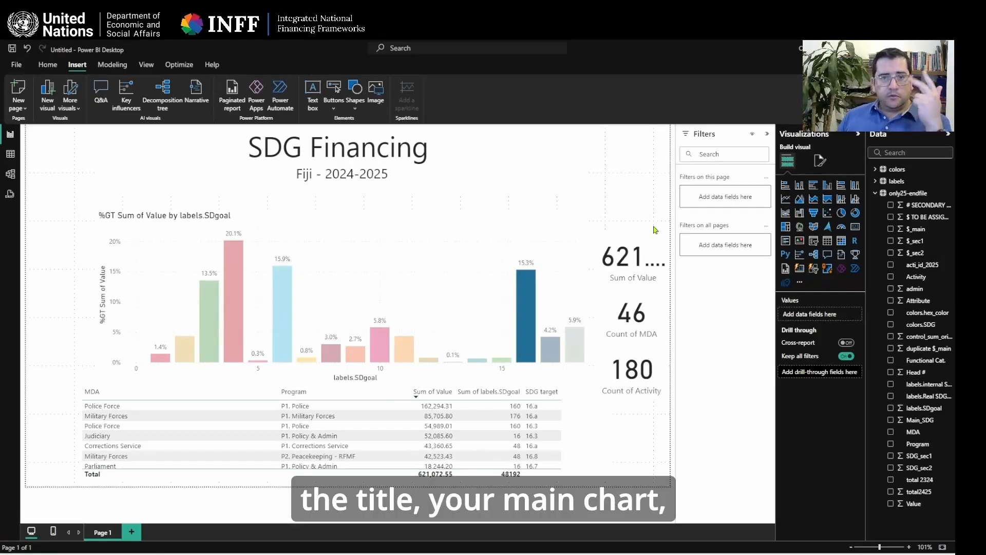
- Clear the goal 16 selection in the column chart and compare the page with the reference SDG Financing in Fiji dashboard
click(510, 314)
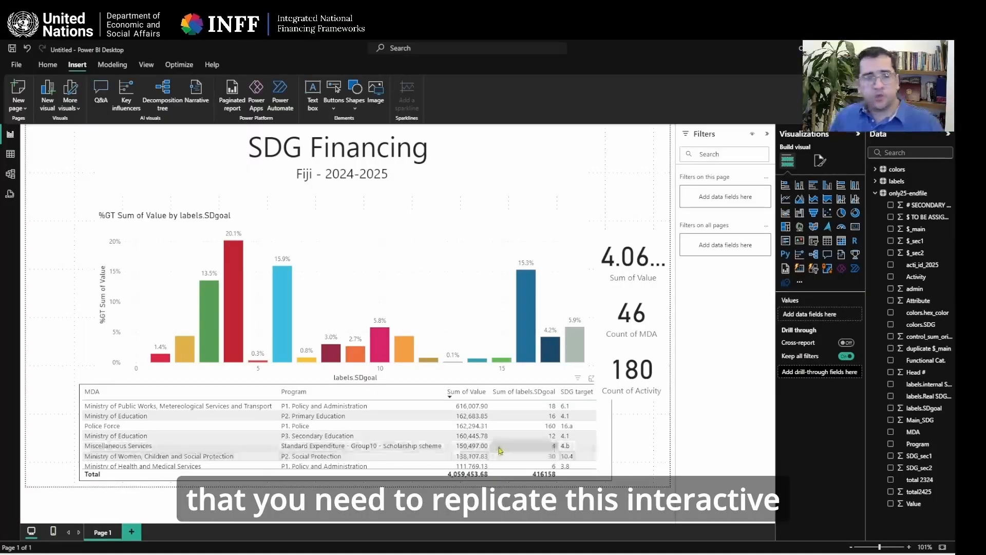
key(alt+Tab)
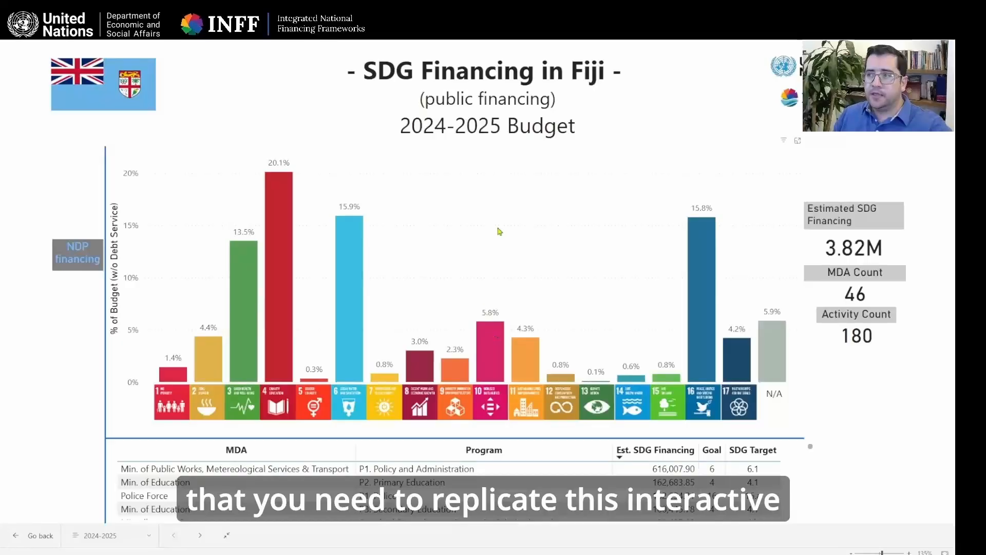
key(alt+Tab)
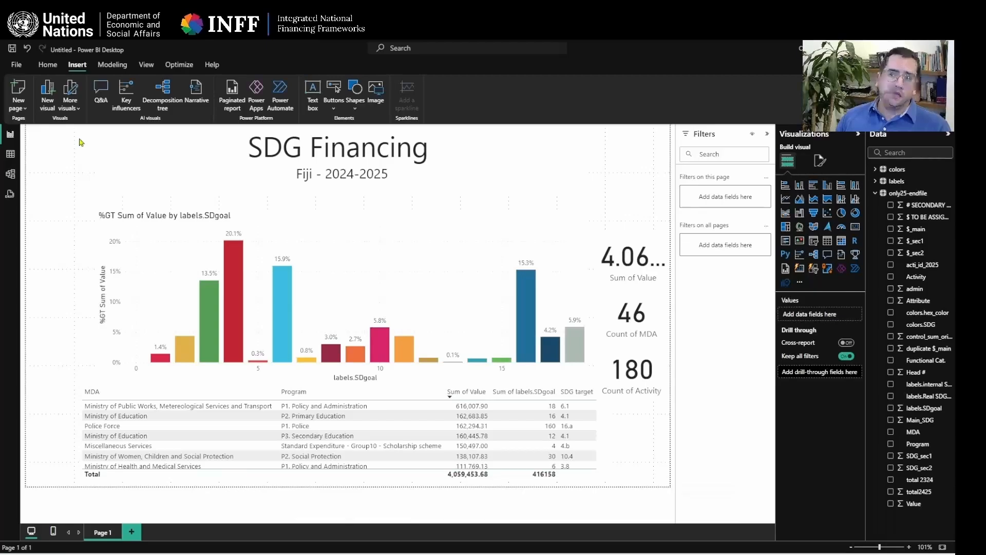
- Switch to the PowerPoint presentation on Fiji's SDG budget tag
click(49, 66)
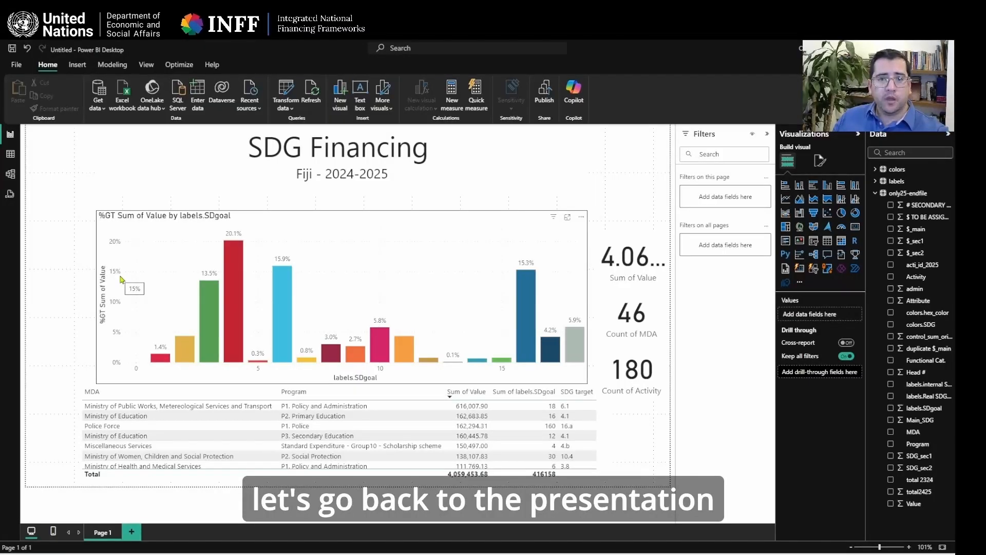
key(alt+Tab)
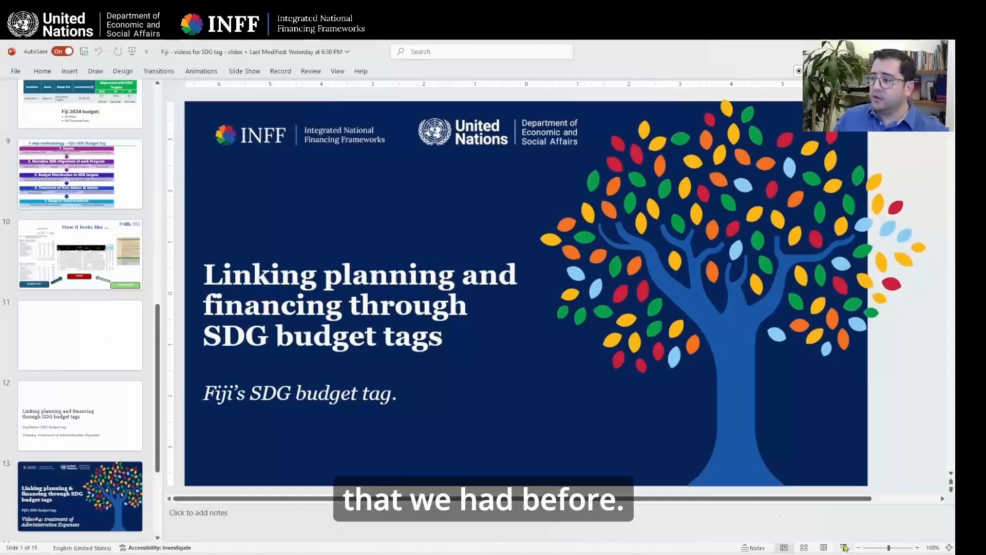